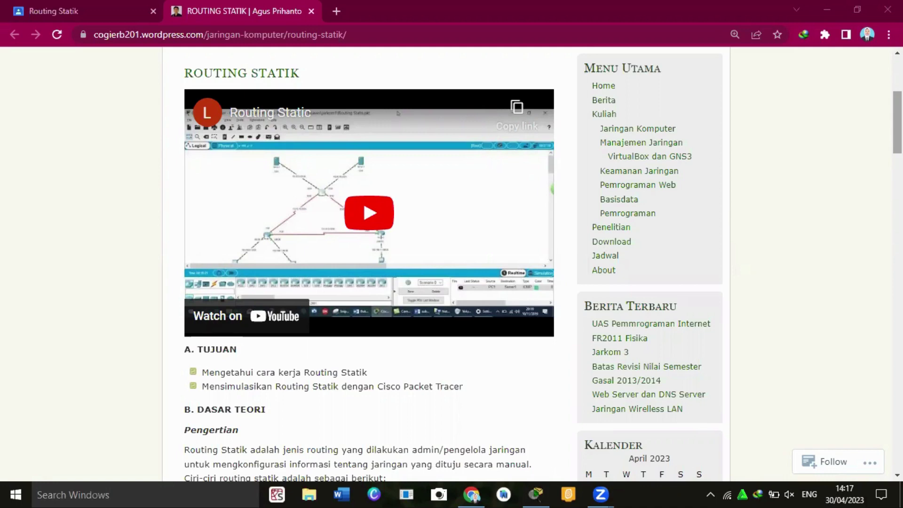
Read through the static routing article's objectives and theory sections, down to the experiment scenario.
scroll(658, 160, "down", 4)
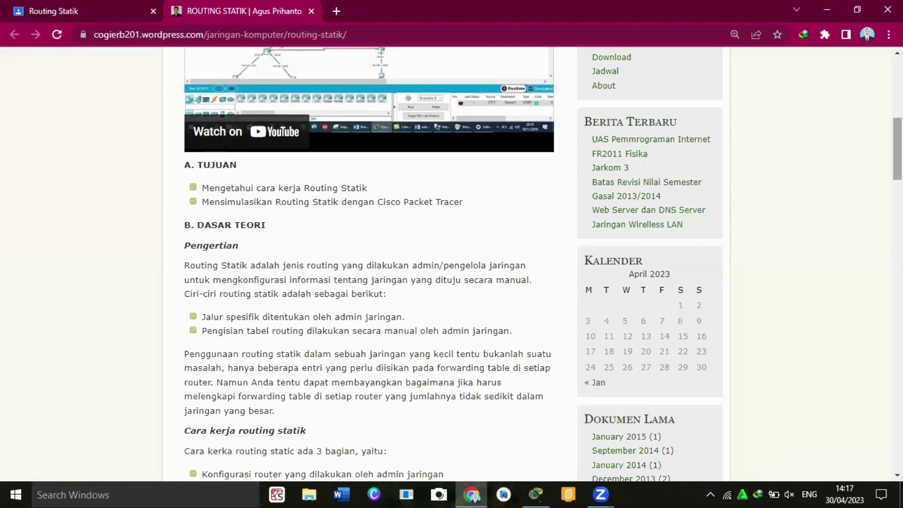
left_click_drag(897, 150, 898, 164)
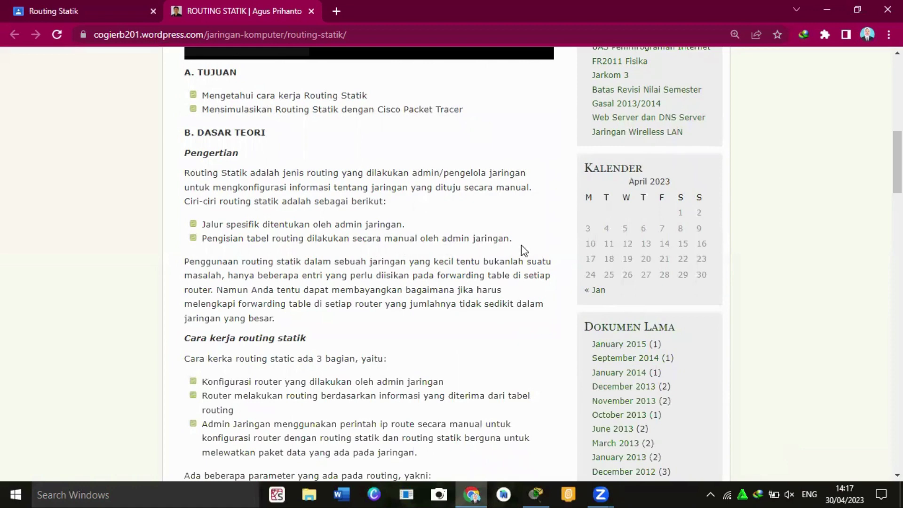
scroll(575, 191, "down", 3)
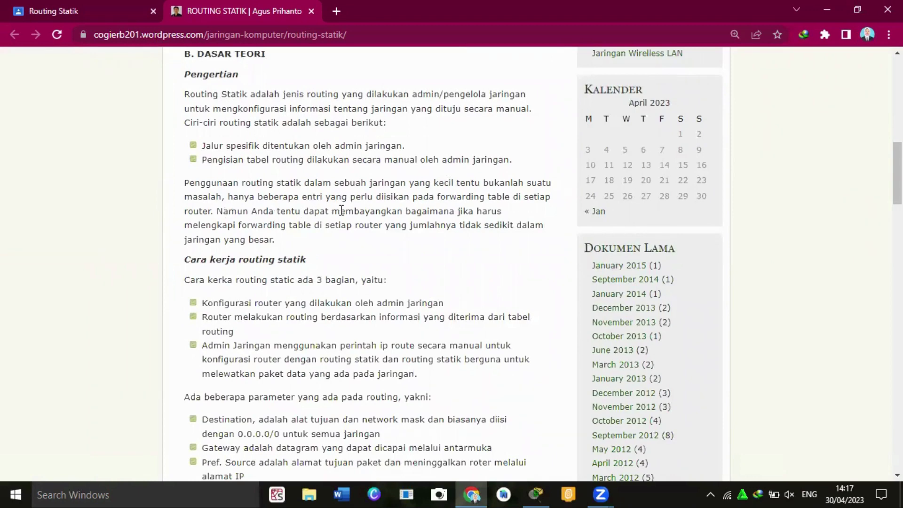
left_click_drag(403, 210, 456, 201)
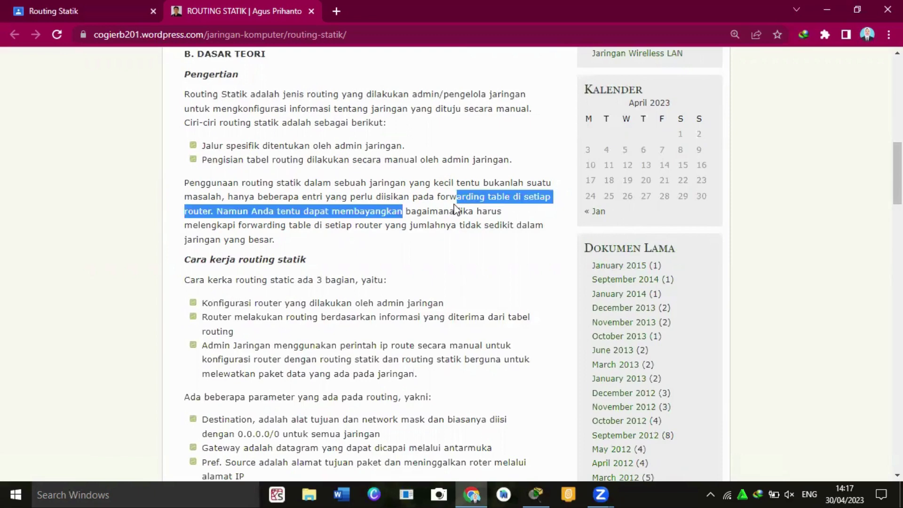
left_click(451, 131)
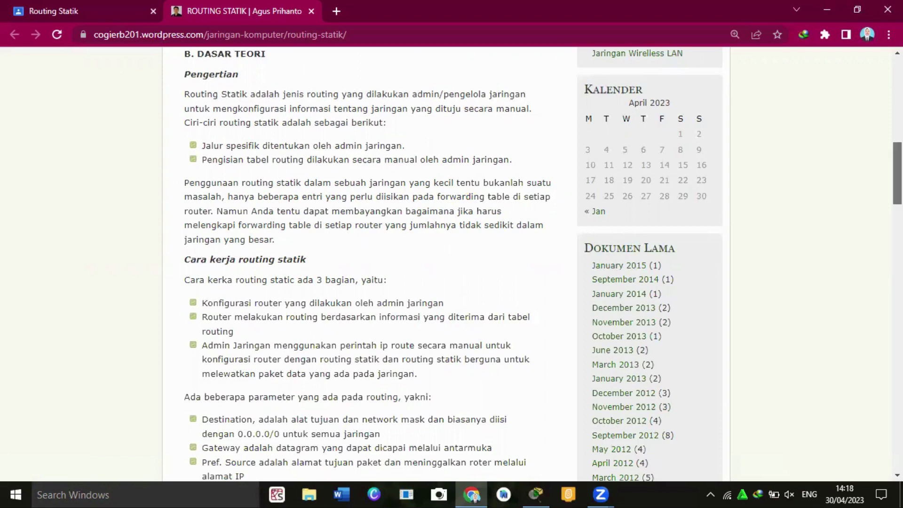
scroll(898, 174, "down", 6)
scroll(574, 218, "down", 5)
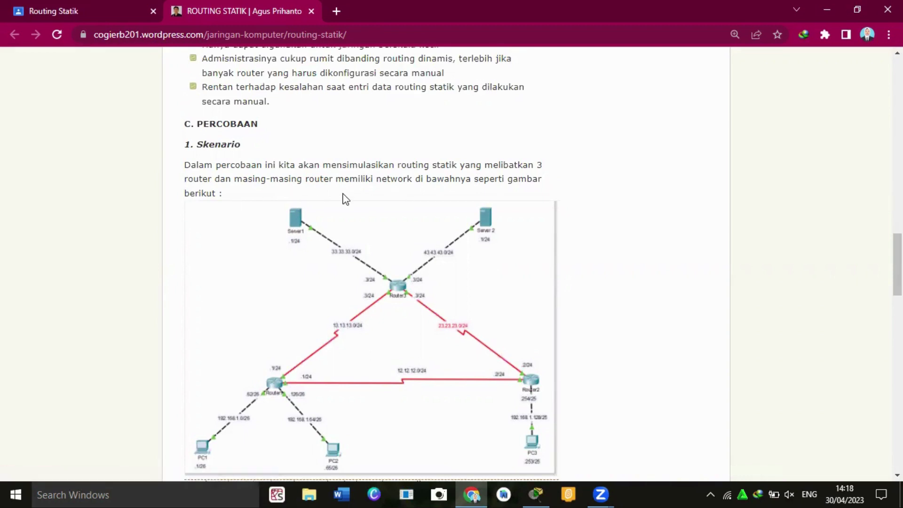
Examine the enlarged network topology diagram in the scenario section, then the static routing table in the experiment steps.
left_click(323, 262)
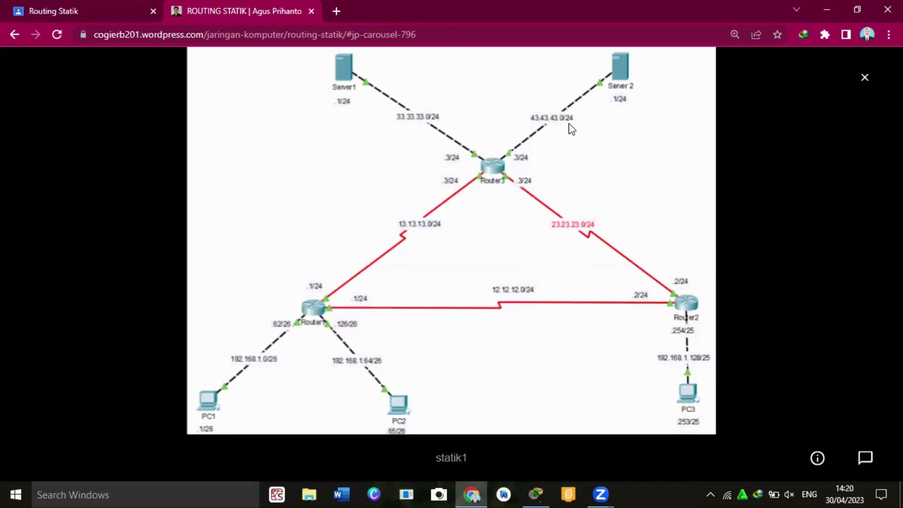
left_click(867, 76)
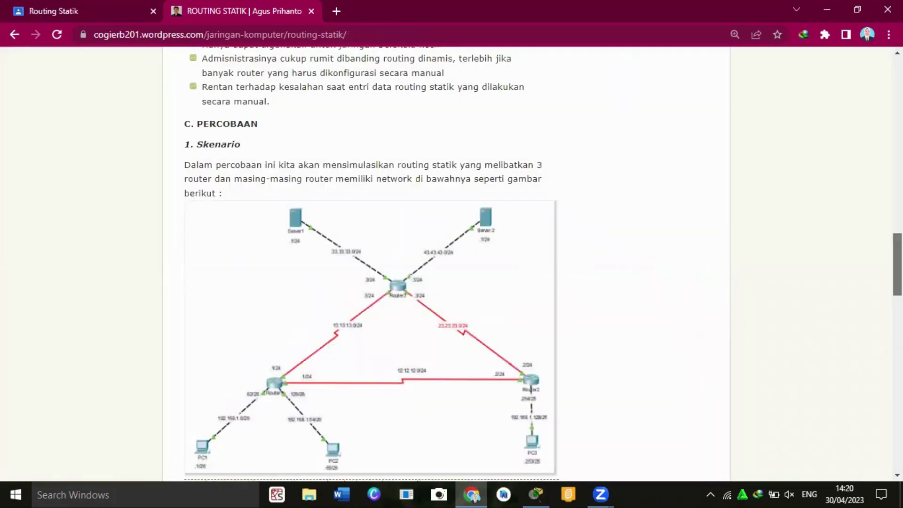
scroll(844, 284, "down", 7)
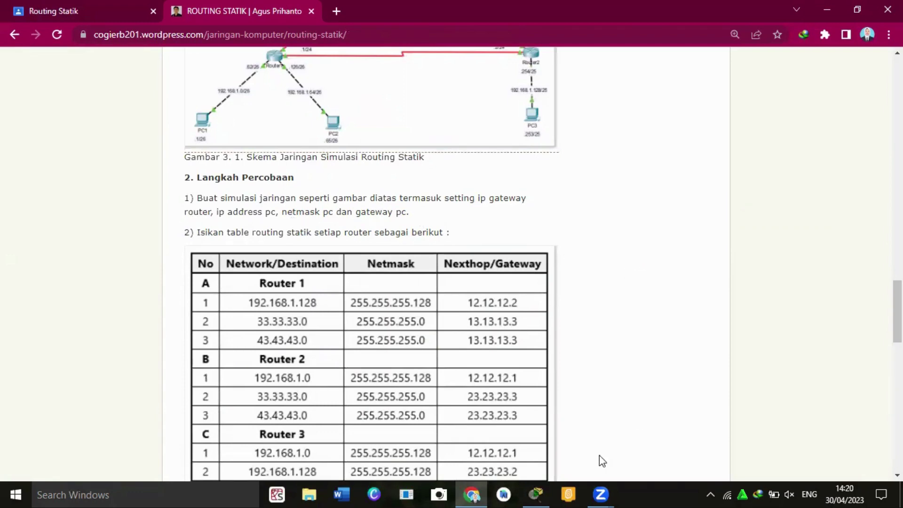
Switch to Cisco Packet Tracer and review PC1's IPv4 address, subnet mask and default gateway in its IP configuration.
mouse_move(526, 493)
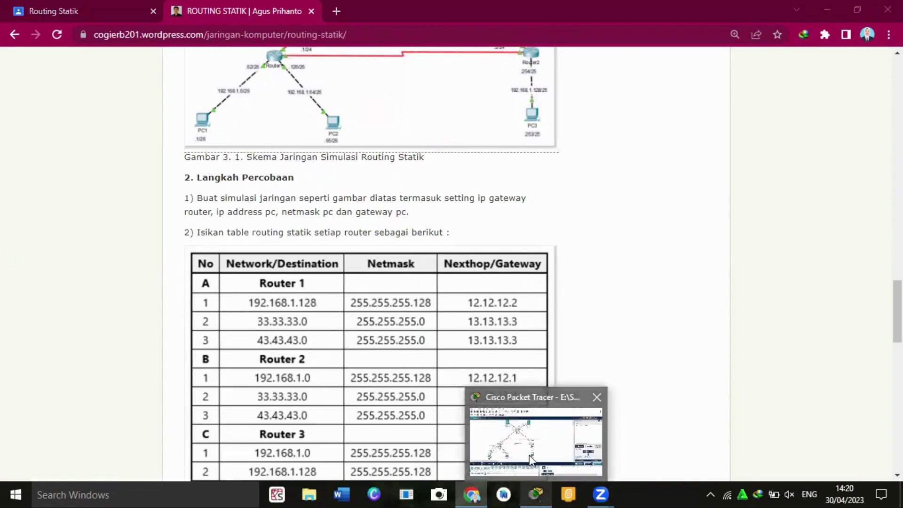
left_click(529, 455)
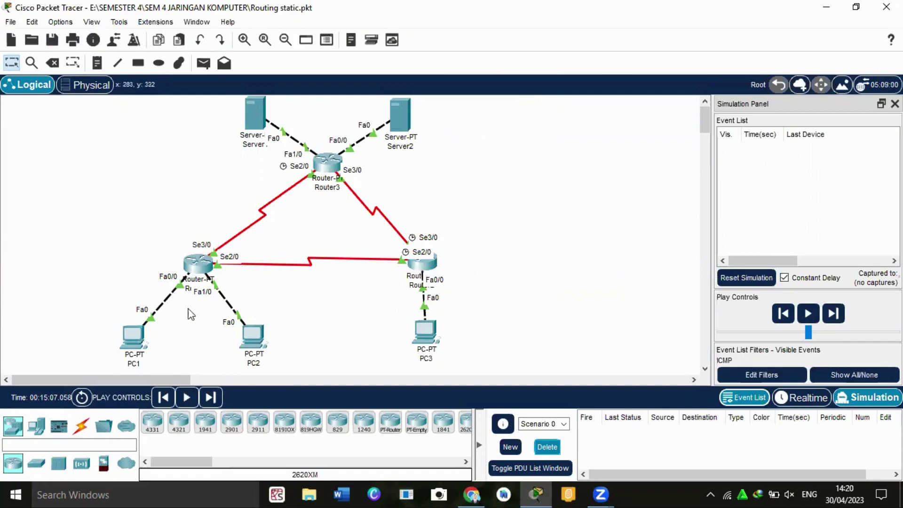
left_click(133, 337)
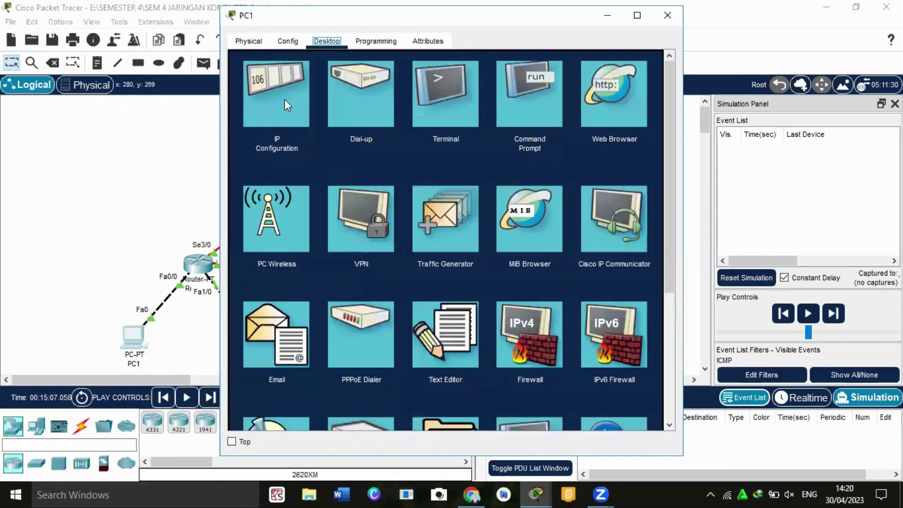
left_click(284, 100)
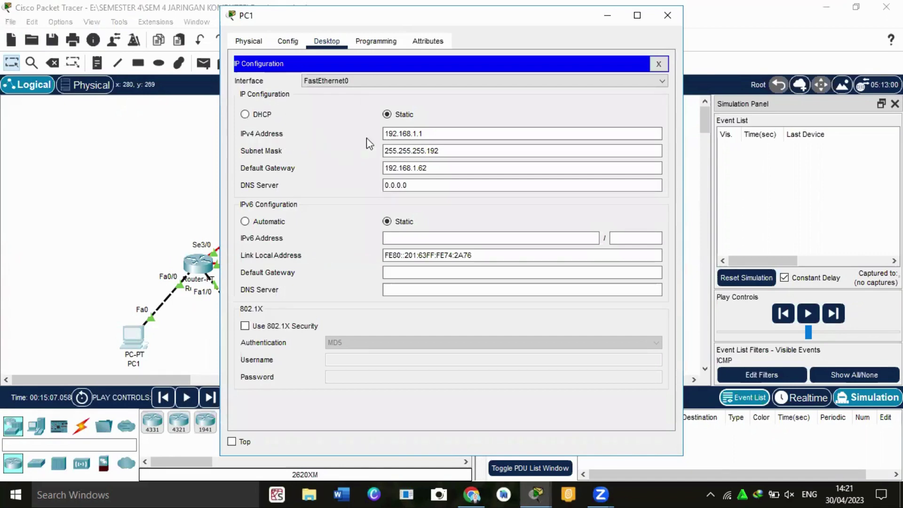
left_click(408, 134)
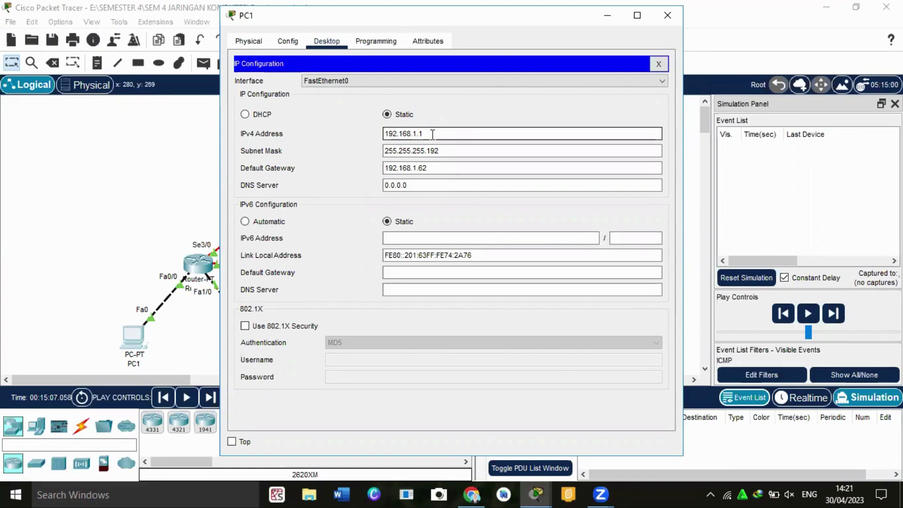
left_click(451, 151)
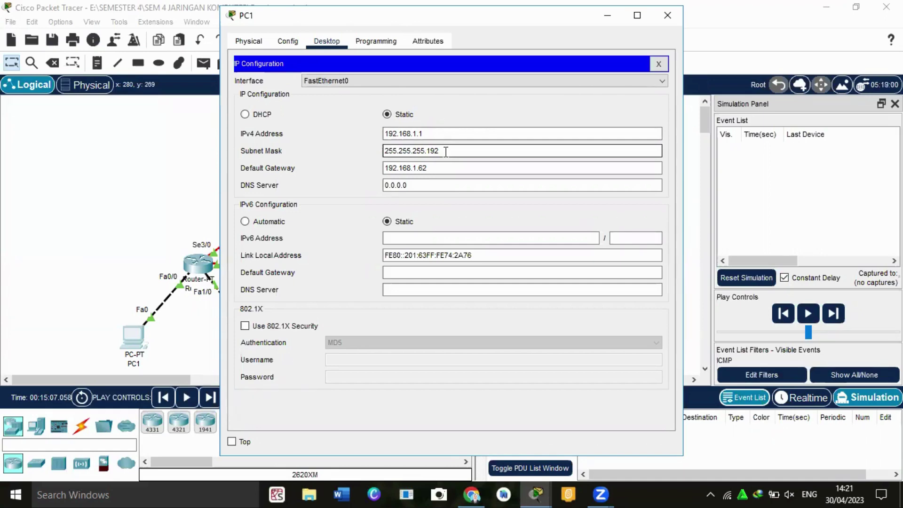
left_click(450, 172)
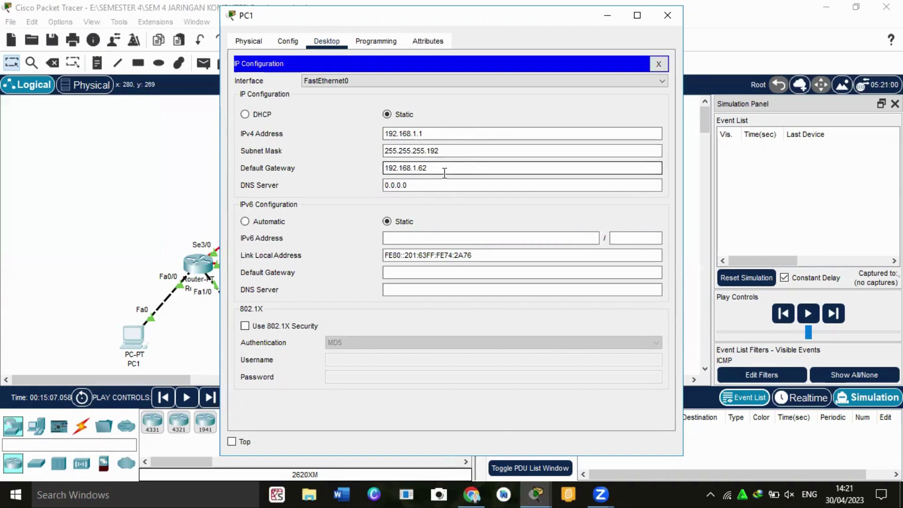
left_click(668, 15)
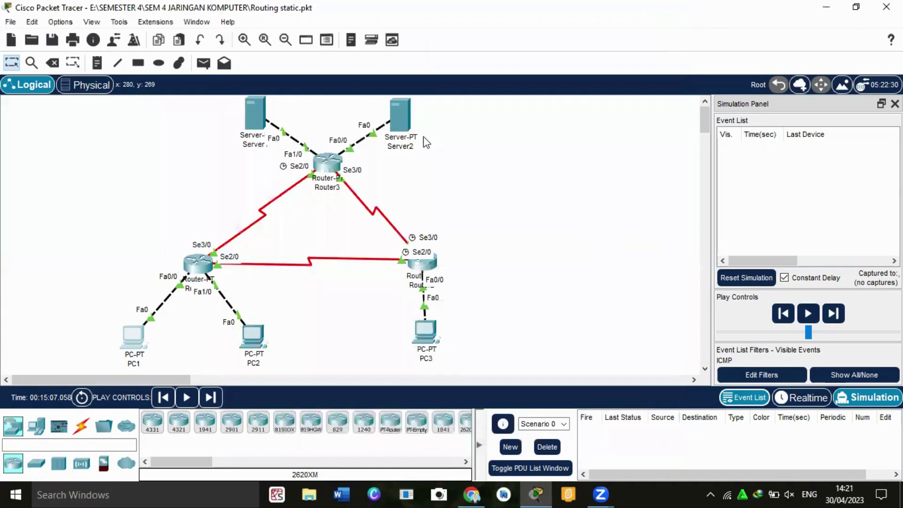
Review PC2's IPv4 address, subnet mask and default gateway in its IP configuration.
left_click(258, 335)
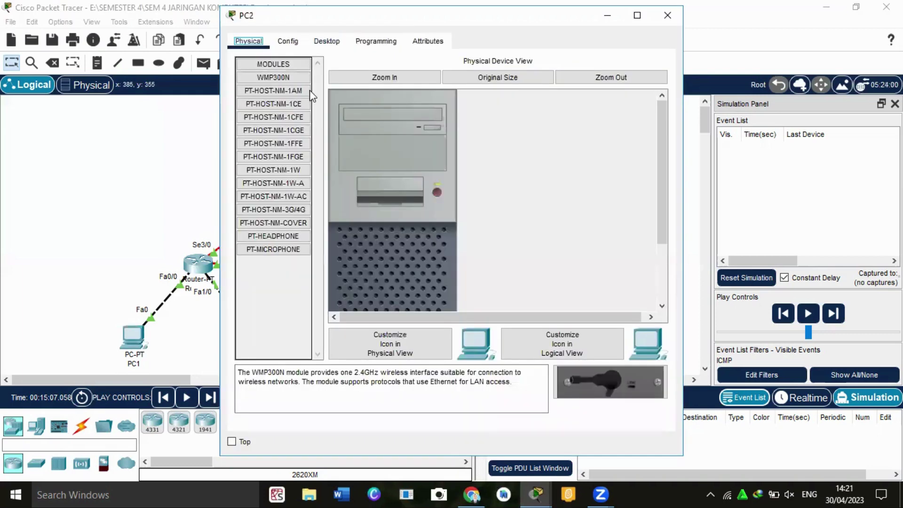
left_click(327, 41)
left_click(263, 92)
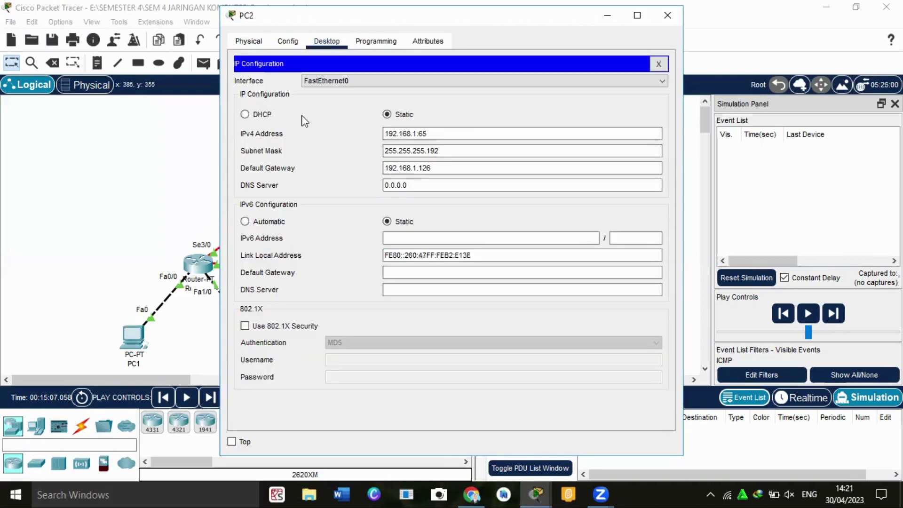
left_click(401, 133)
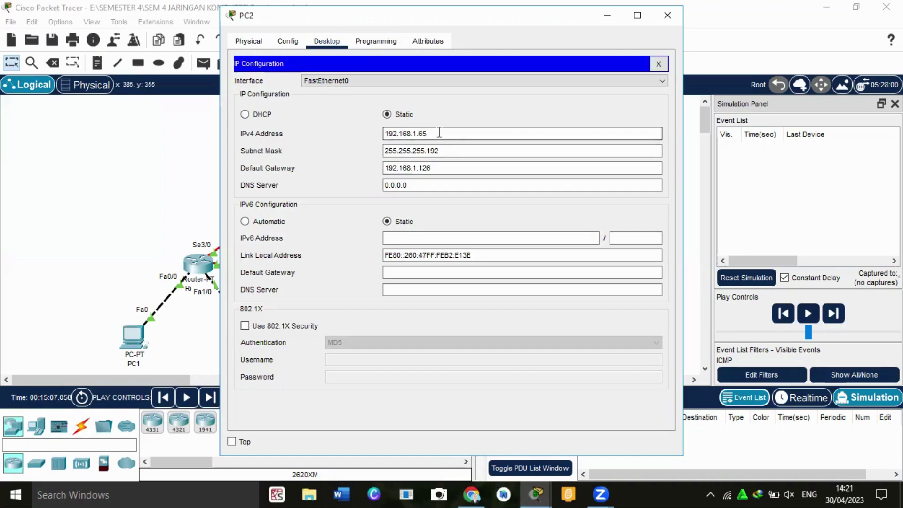
left_click(455, 149)
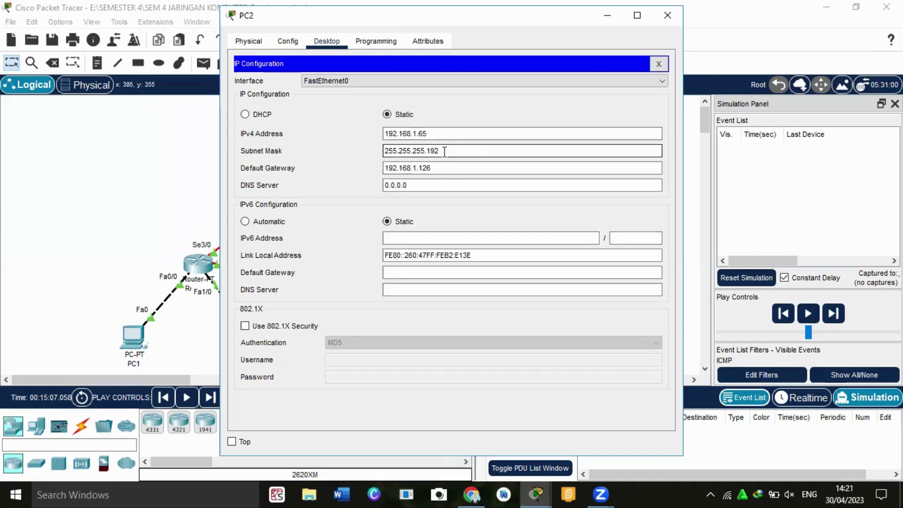
left_click(451, 169)
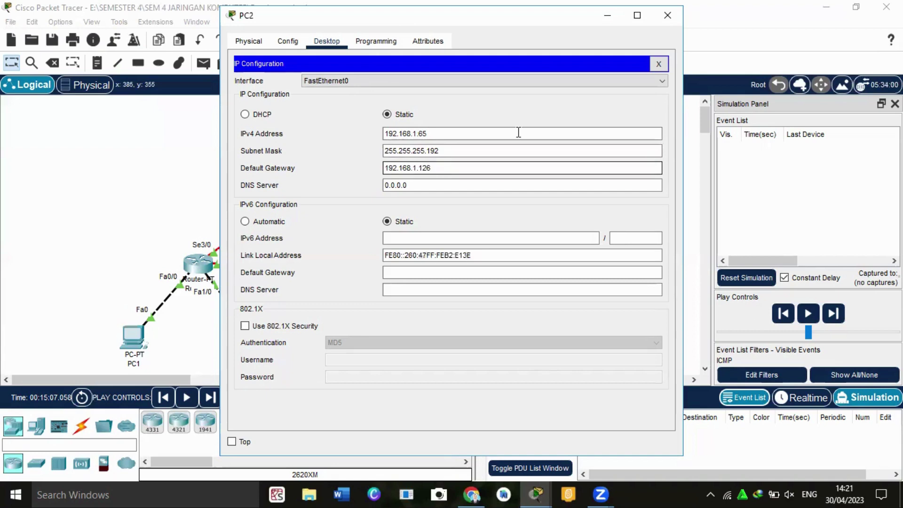
left_click(674, 16)
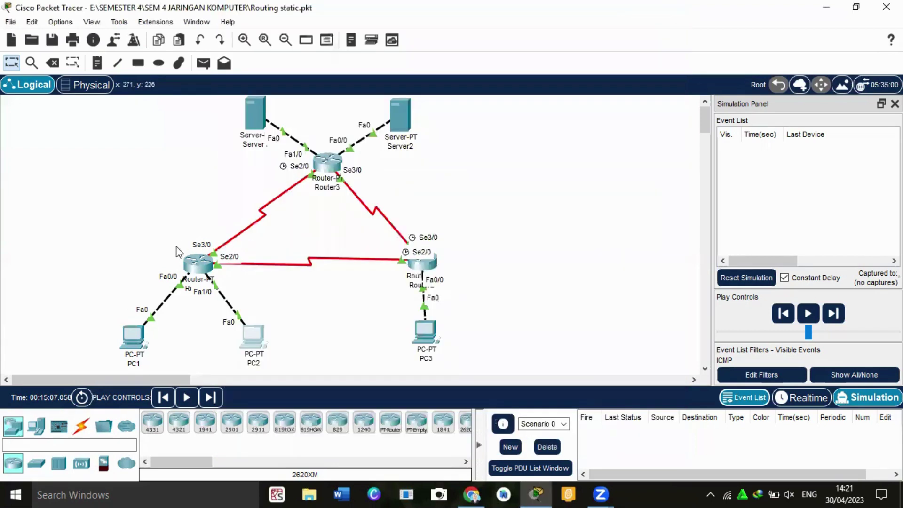
Check the IP address and subnet mask of Router1's FastEthernet0/0, FastEthernet1/0, Serial2/0 and Serial3/0 interfaces.
left_click(206, 277)
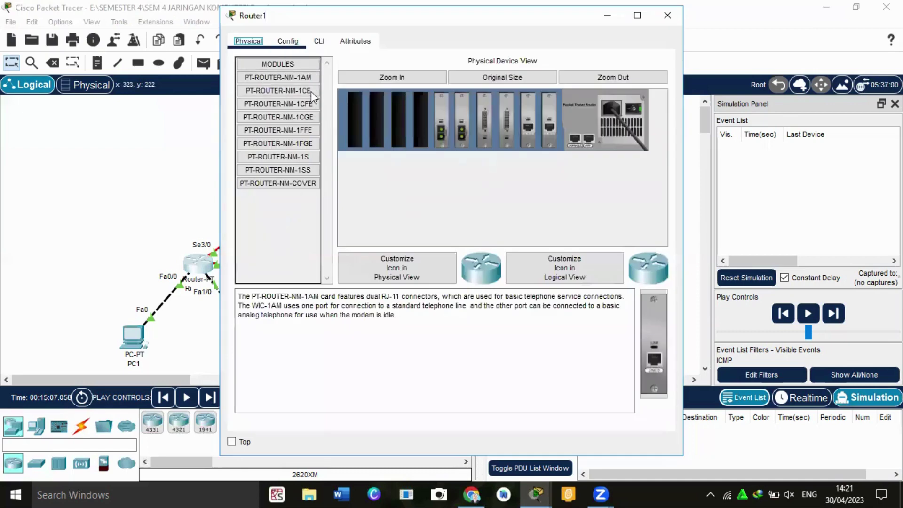
left_click(288, 41)
left_click(275, 153)
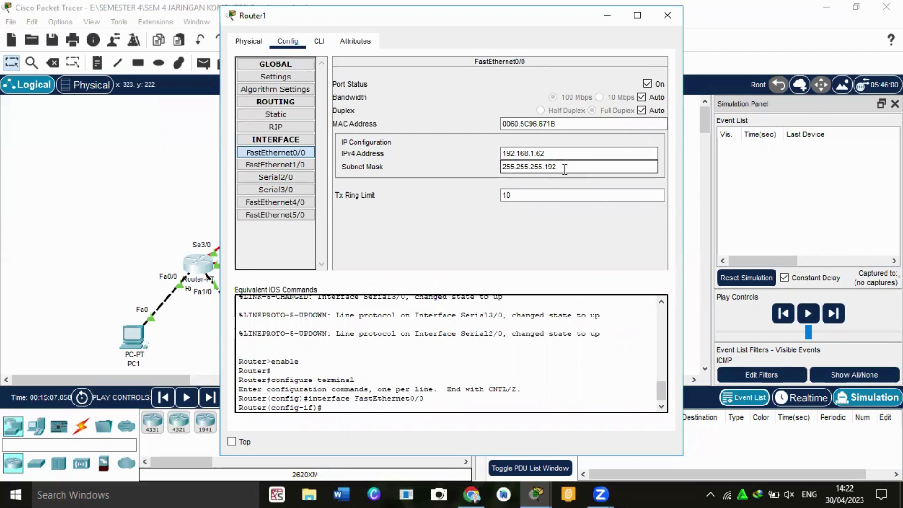
left_click(287, 166)
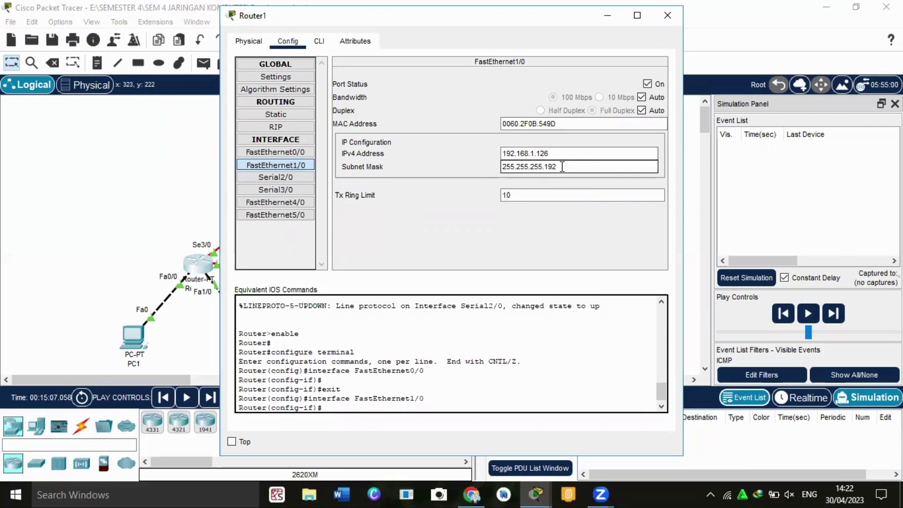
left_click(261, 180)
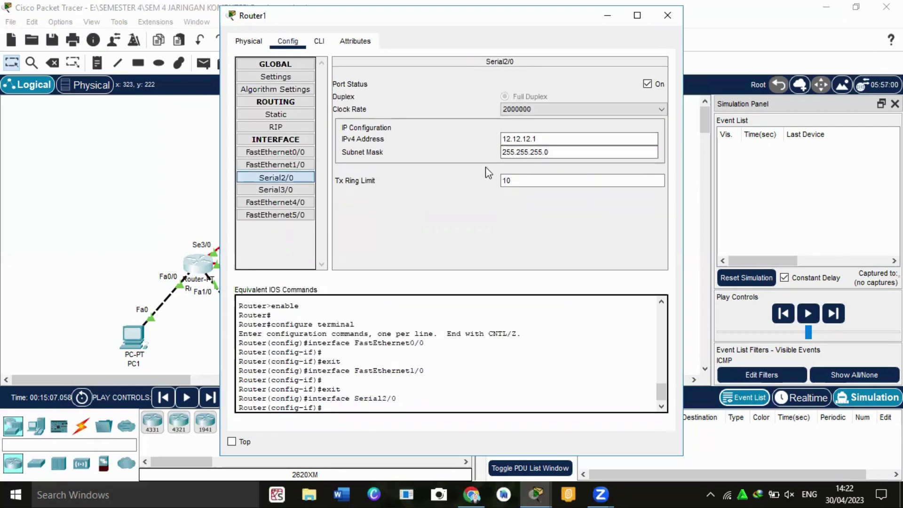
left_click(553, 151)
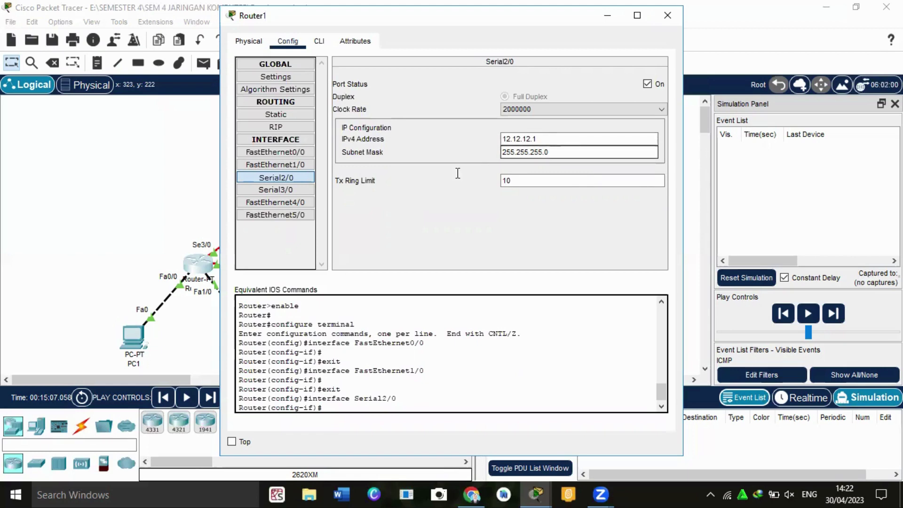
left_click(280, 192)
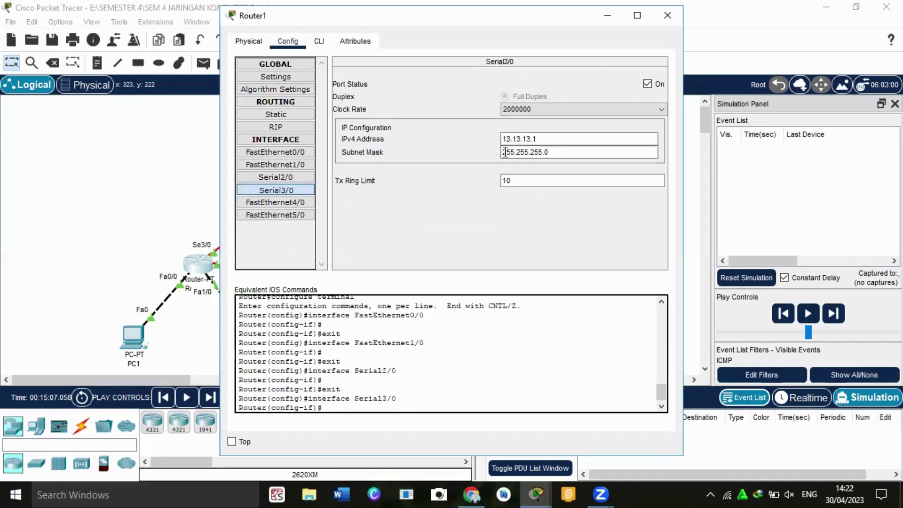
left_click(547, 139)
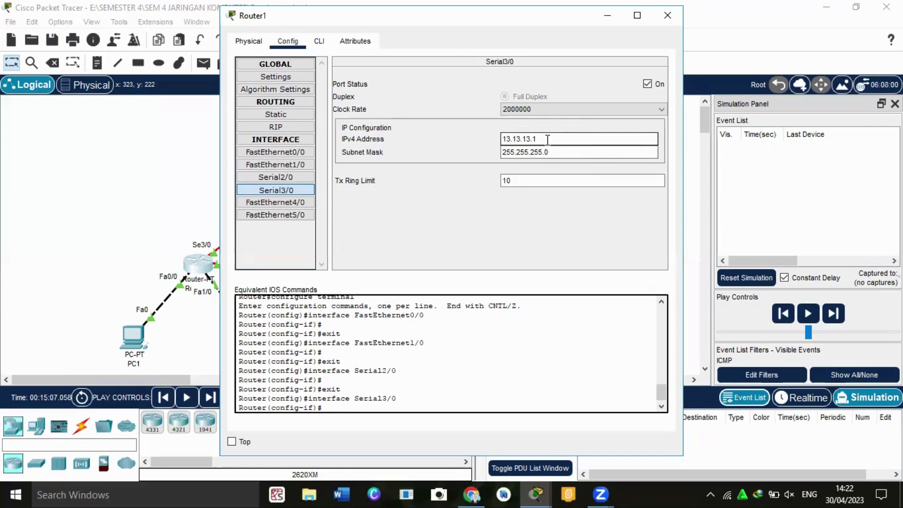
left_click(664, 13)
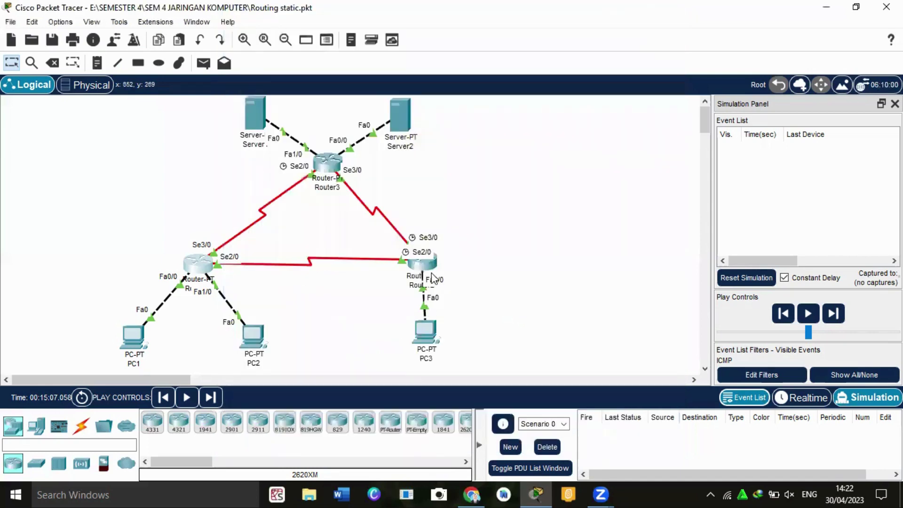
Review PC3's IPv4 address, subnet mask and default gateway in its IP configuration.
left_click(426, 335)
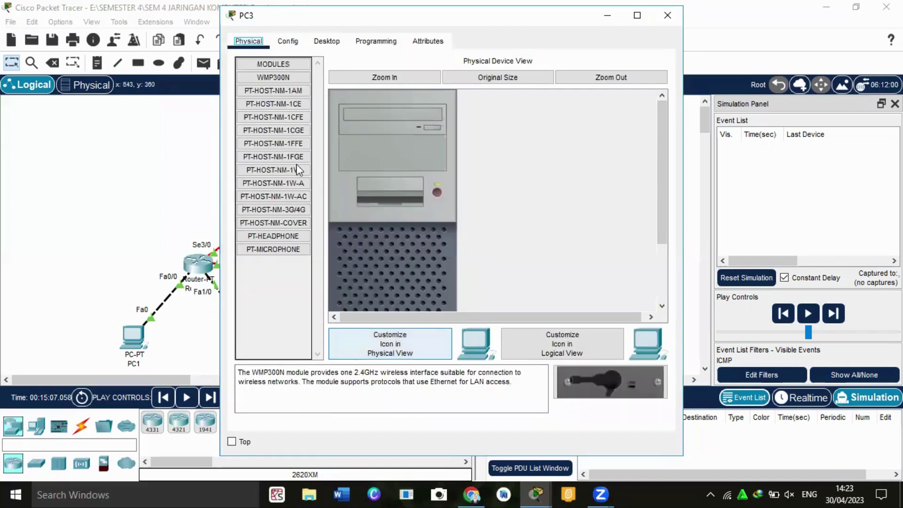
left_click(327, 41)
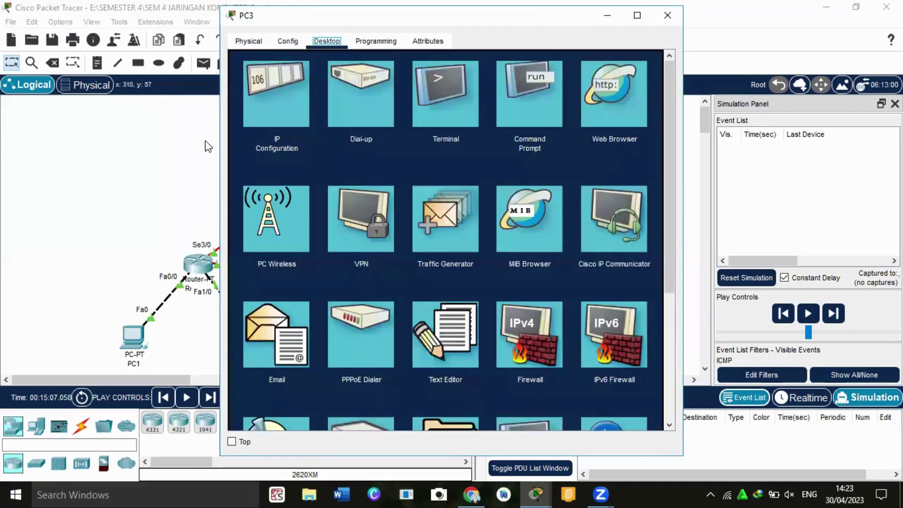
left_click(275, 99)
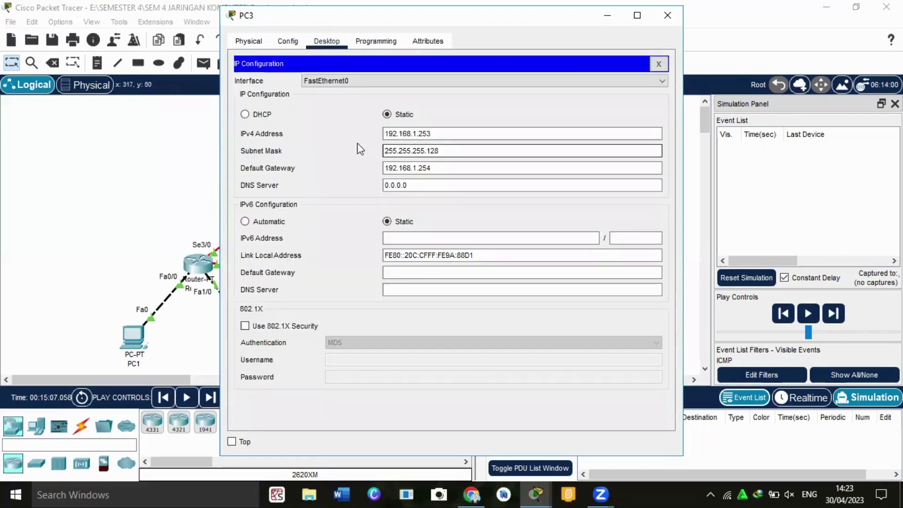
left_click(453, 147)
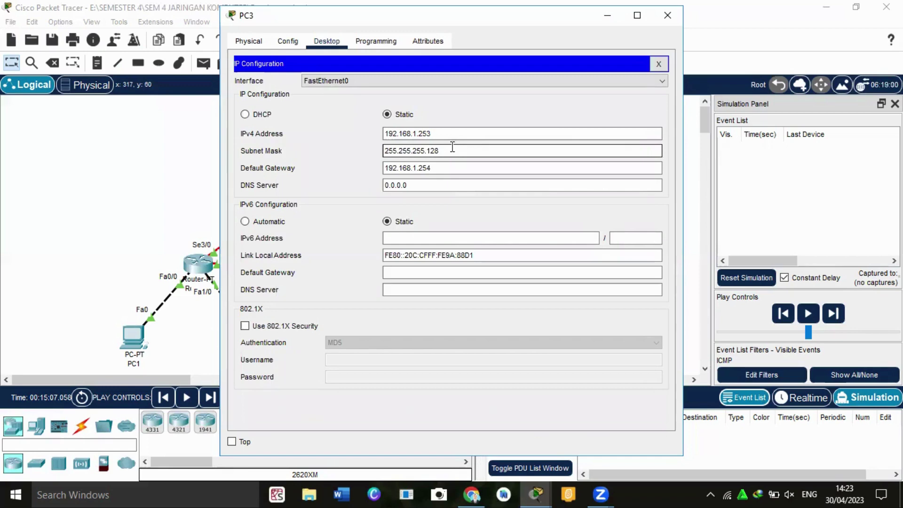
left_click(442, 168)
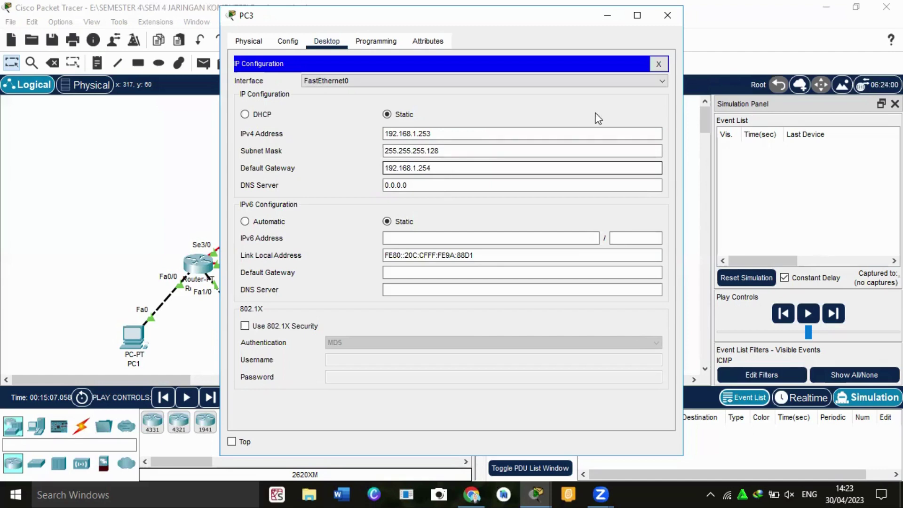
left_click(667, 15)
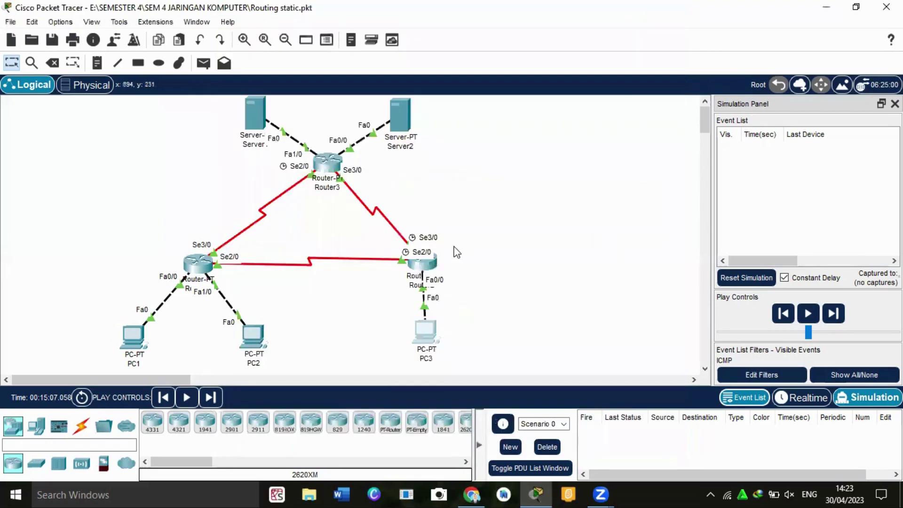
Check the IP address and subnet mask of Router2's FastEthernet0/0, Serial2/0 and Serial3/0 interfaces.
left_click(414, 268)
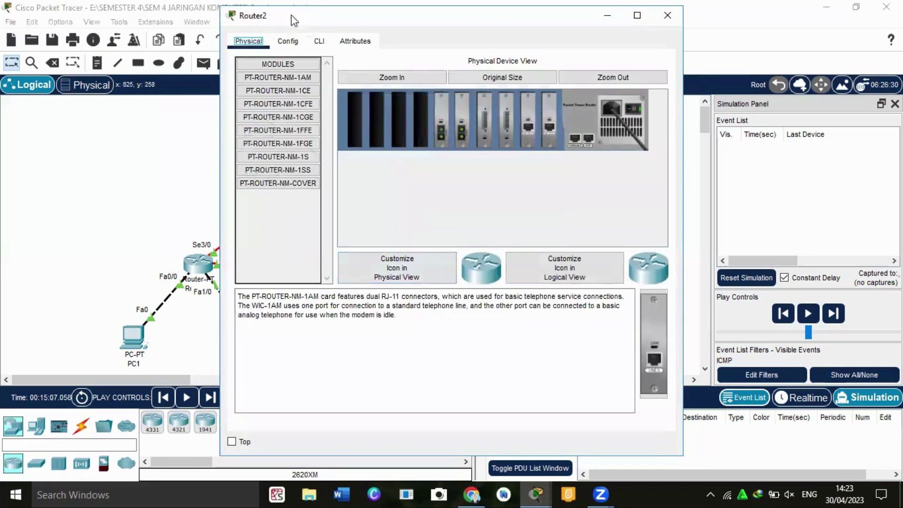
left_click(287, 41)
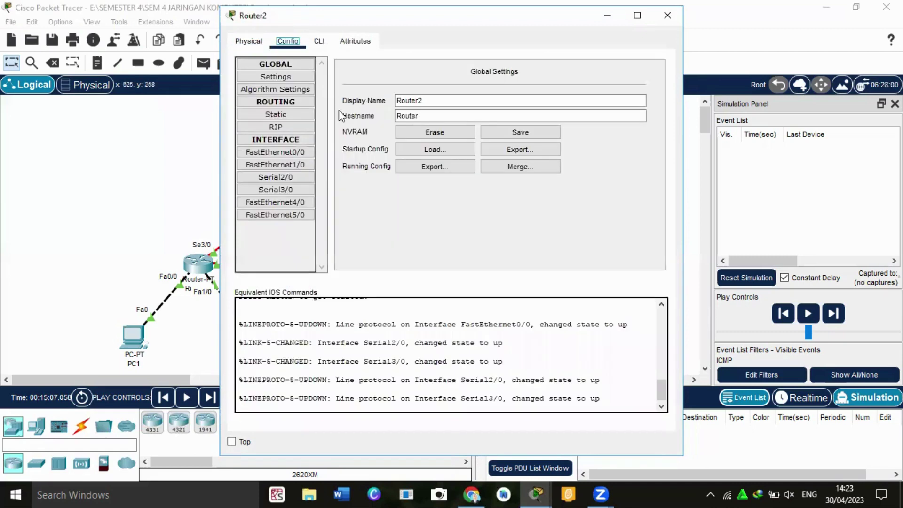
left_click(289, 150)
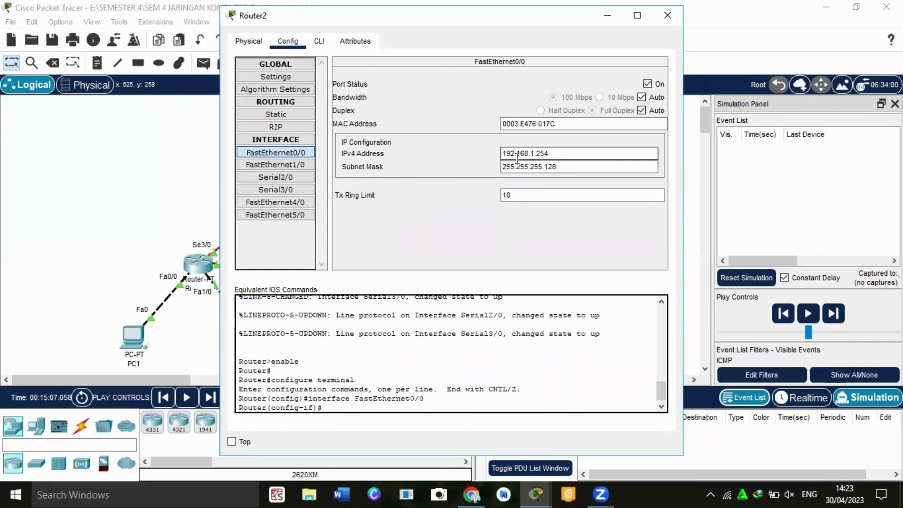
left_click(551, 154)
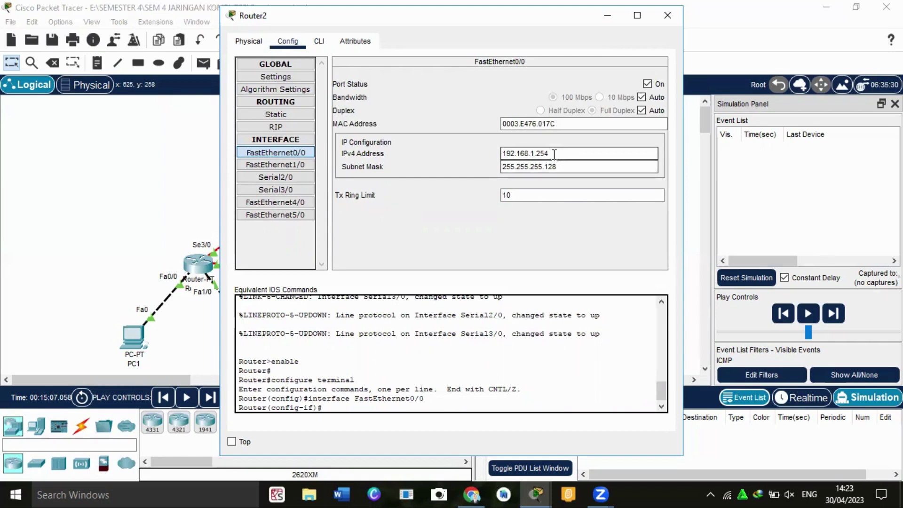
left_click(284, 177)
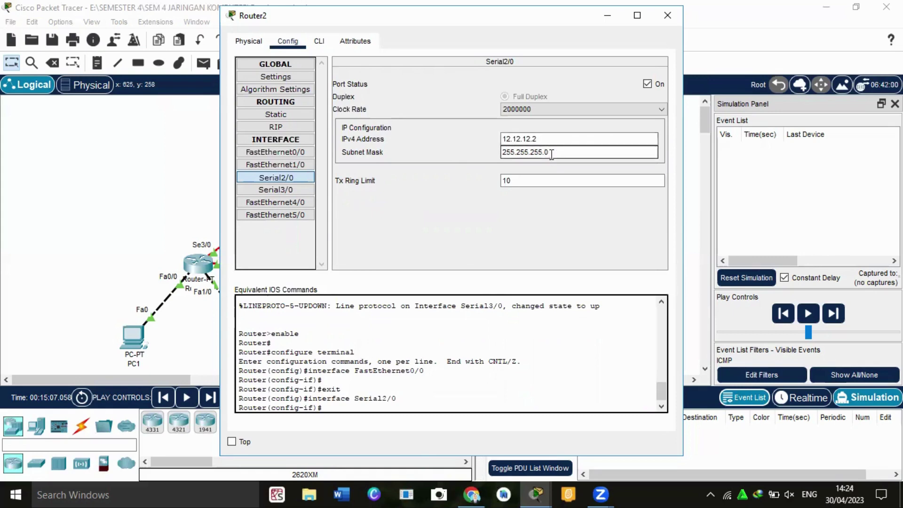
left_click(292, 188)
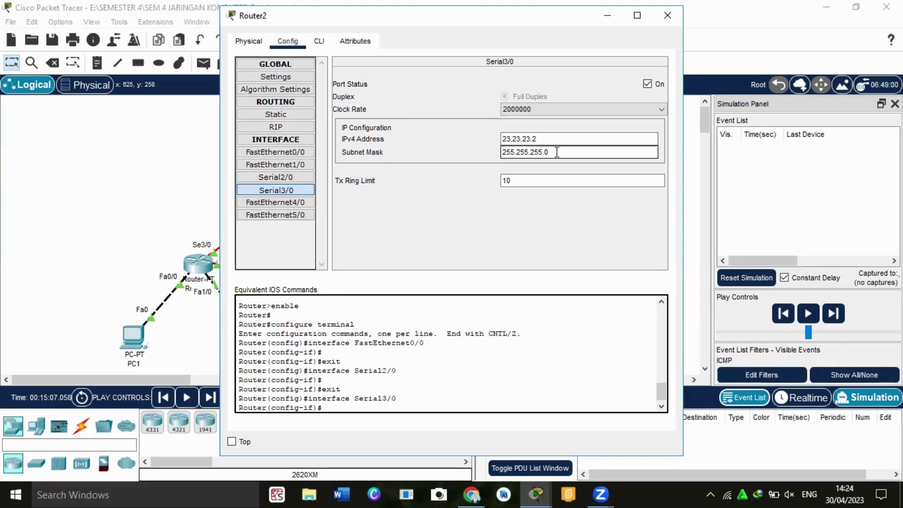
left_click(668, 15)
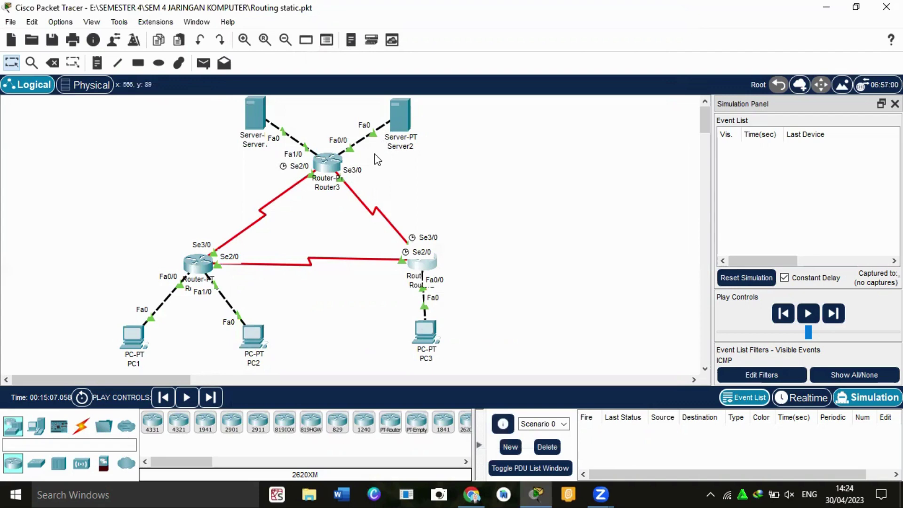
Review Server1's IPv4 address, subnet mask and default gateway in its IP configuration.
left_click(250, 111)
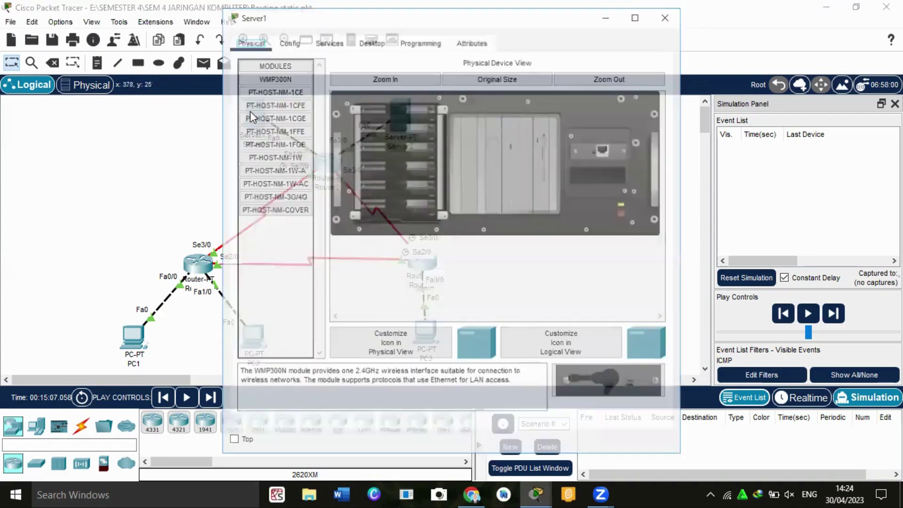
left_click(288, 41)
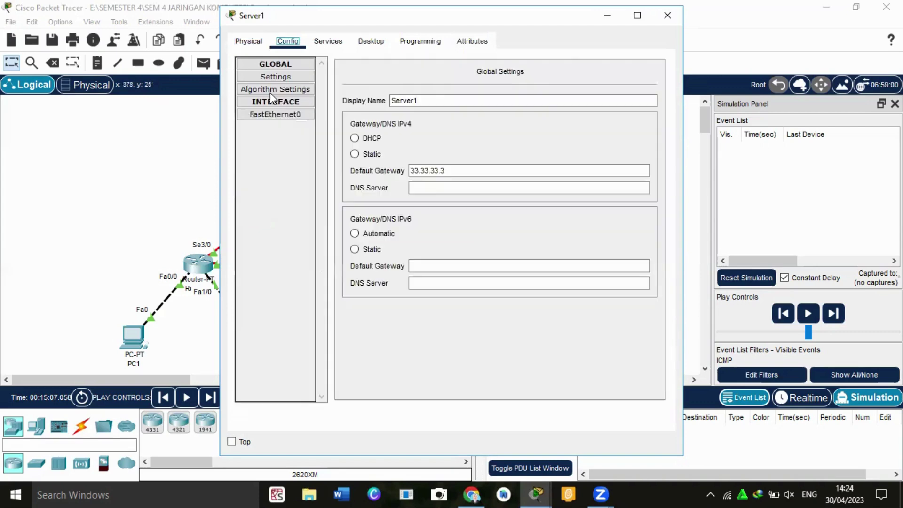
left_click(371, 41)
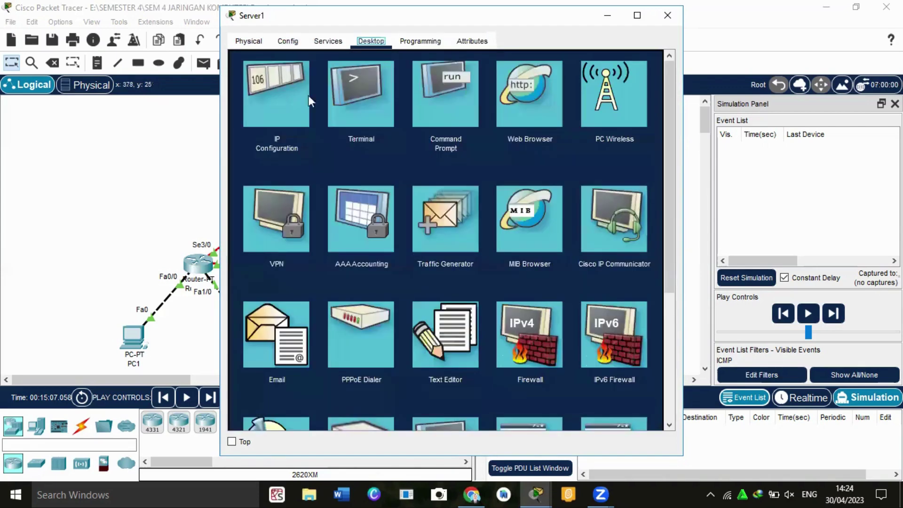
left_click(281, 112)
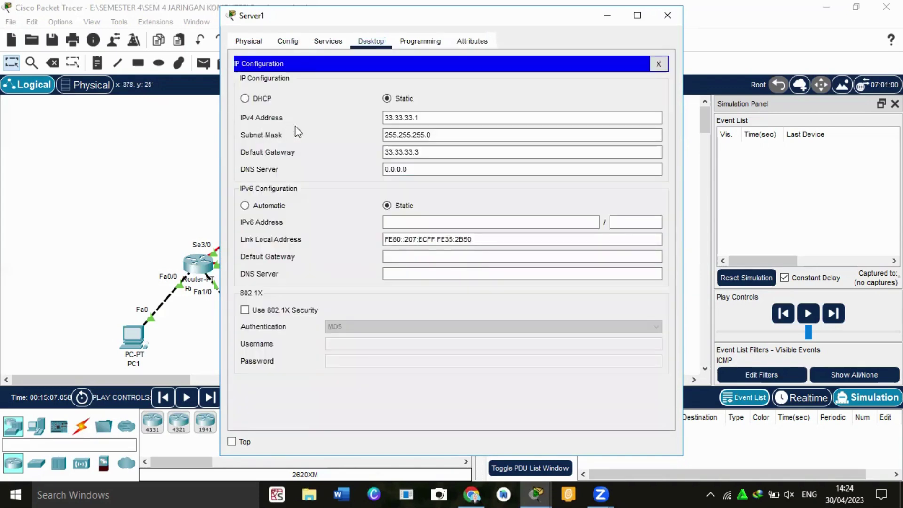
left_click(445, 118)
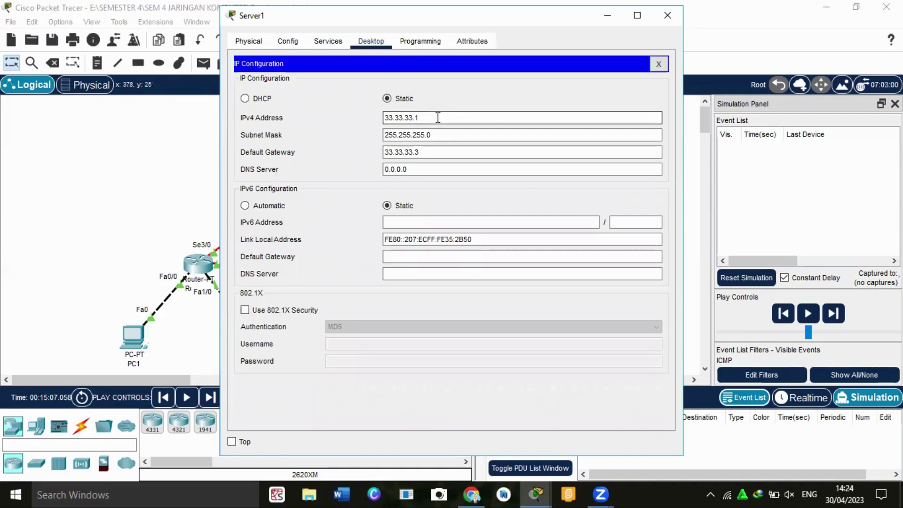
left_click(448, 136)
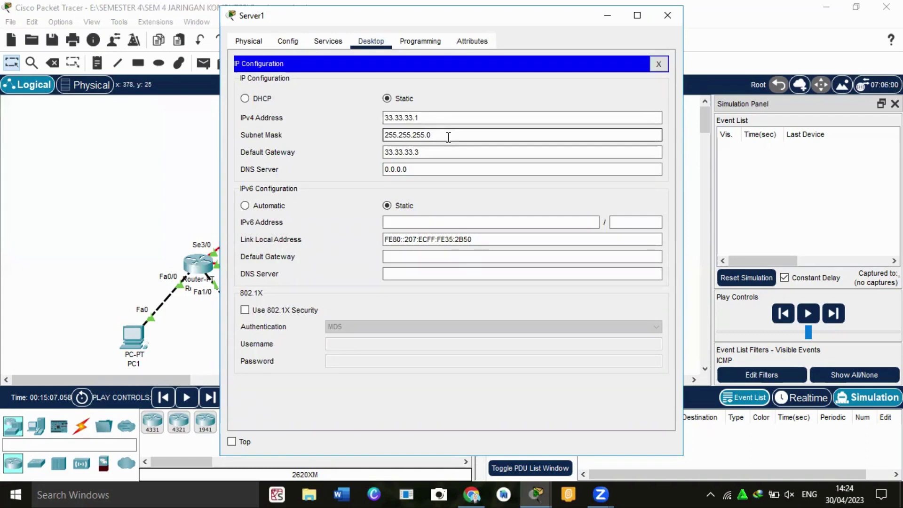
left_click(433, 154)
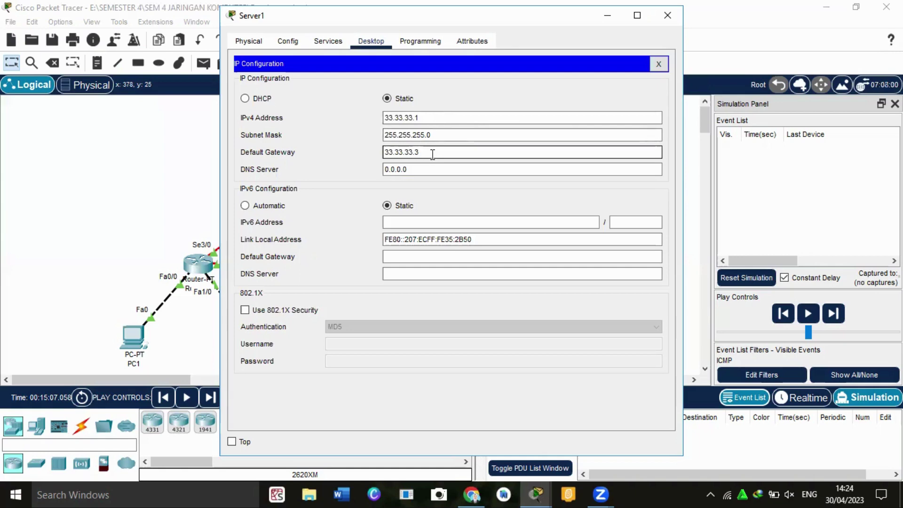
left_click(663, 12)
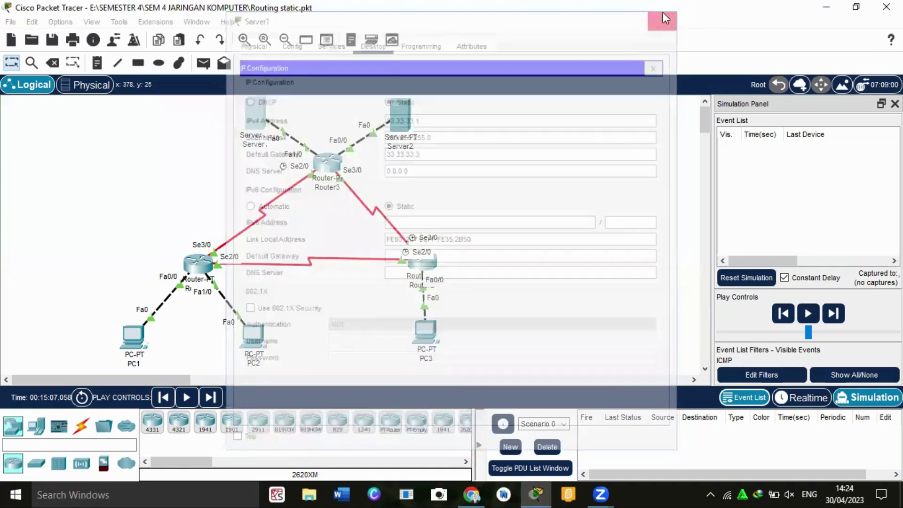
Review Server2's IPv4 address, subnet mask and default gateway in its IP configuration.
left_click(400, 126)
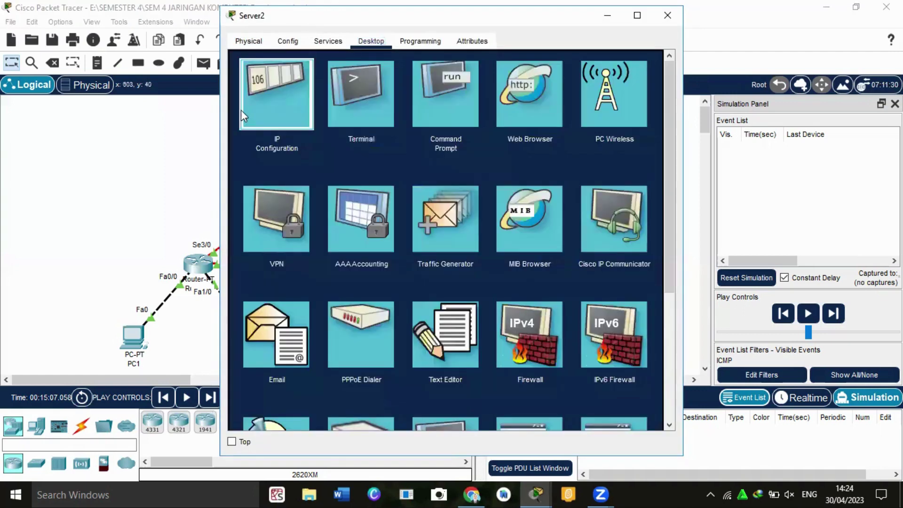
left_click(244, 109)
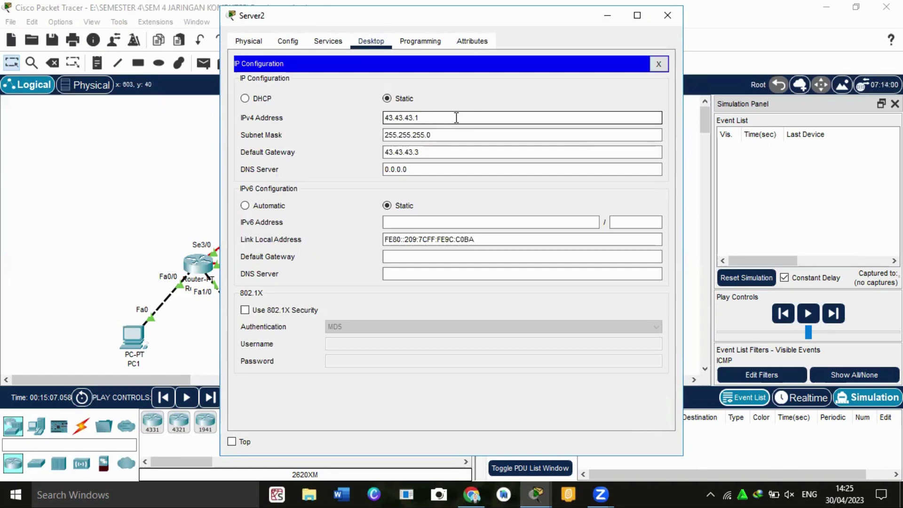
left_click(463, 136)
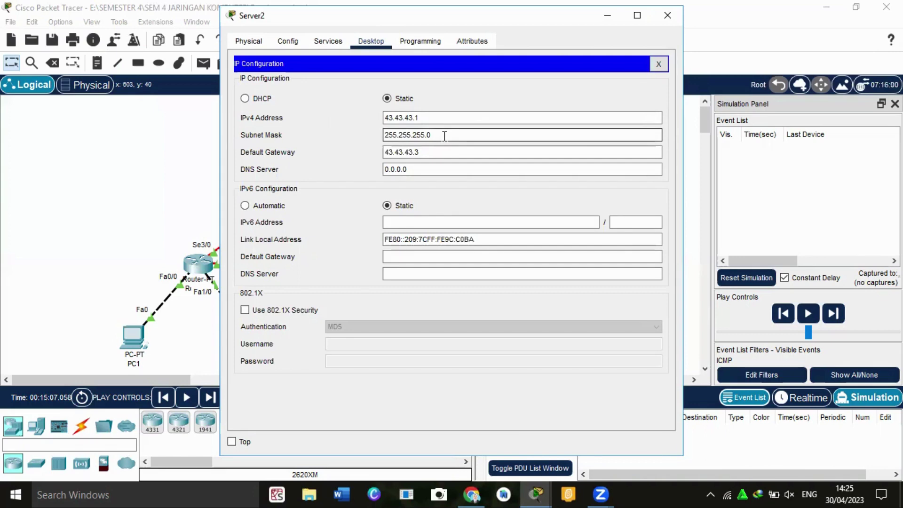
left_click(430, 153)
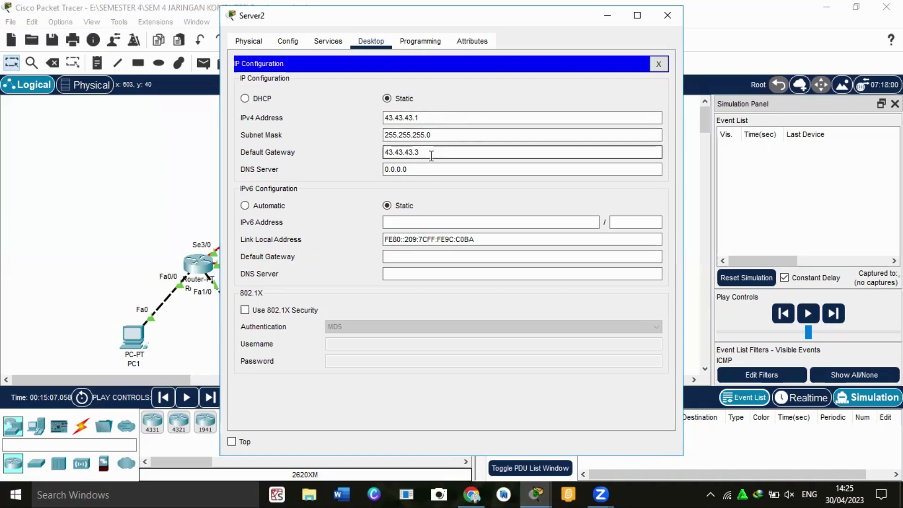
left_click(668, 14)
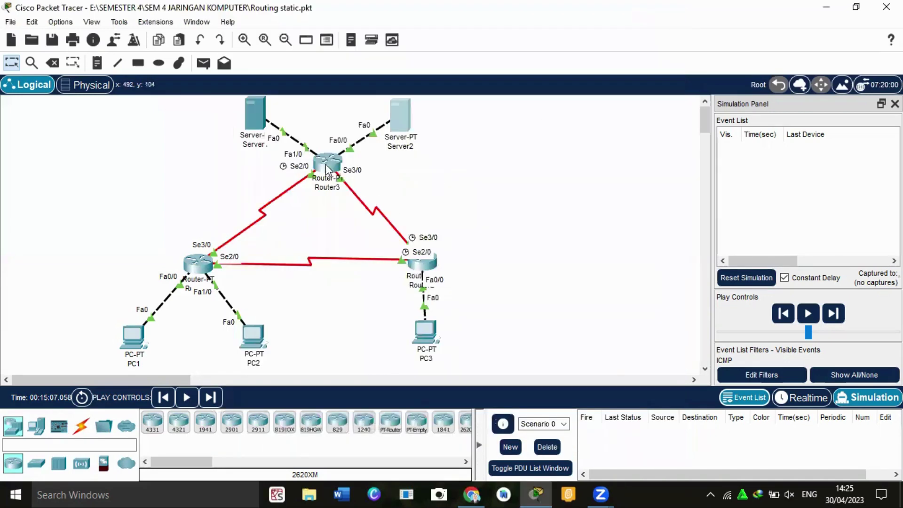
Check the IPv4 address and subnet mask of Router3's FastEthernet0/0 and FastEthernet1/0 interfaces.
left_click(327, 169)
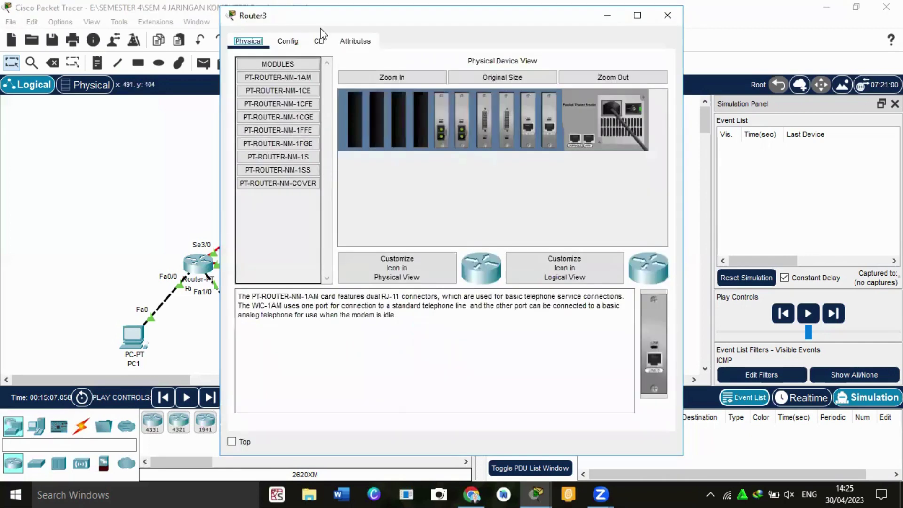
left_click(287, 41)
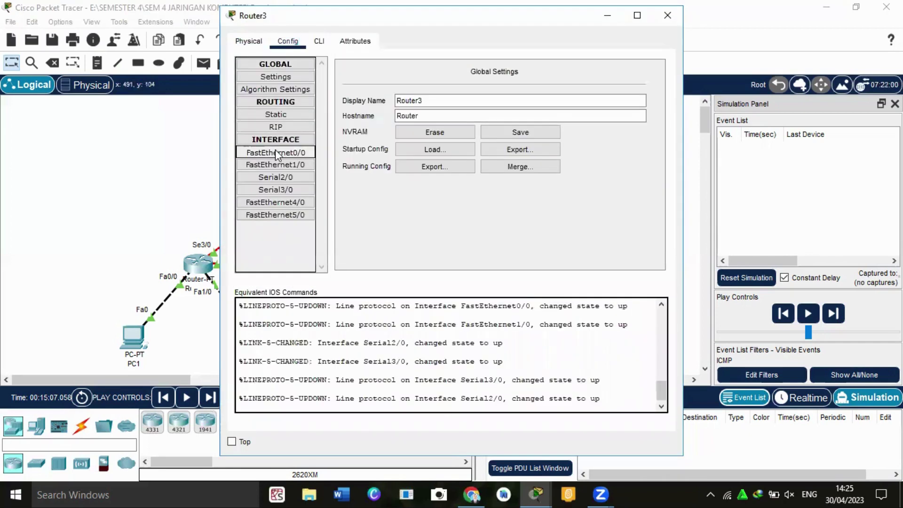
left_click(275, 151)
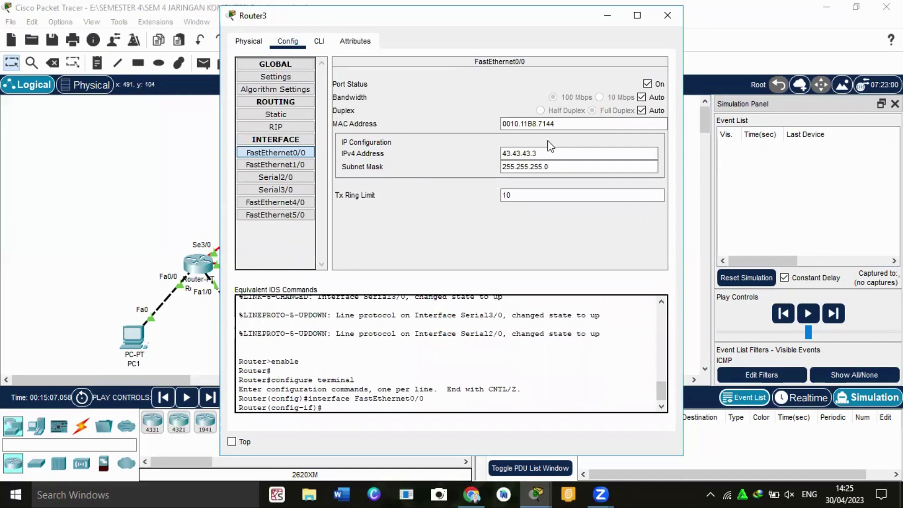
left_click(551, 154)
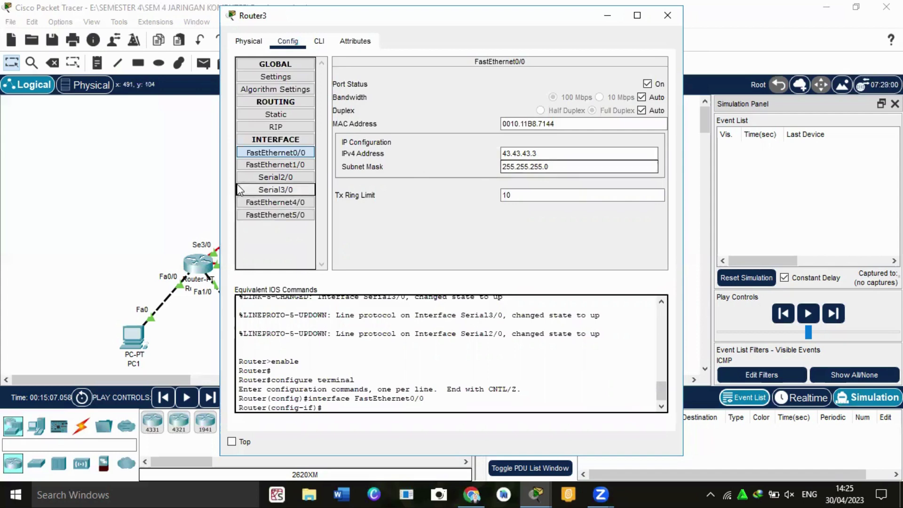
left_click(247, 165)
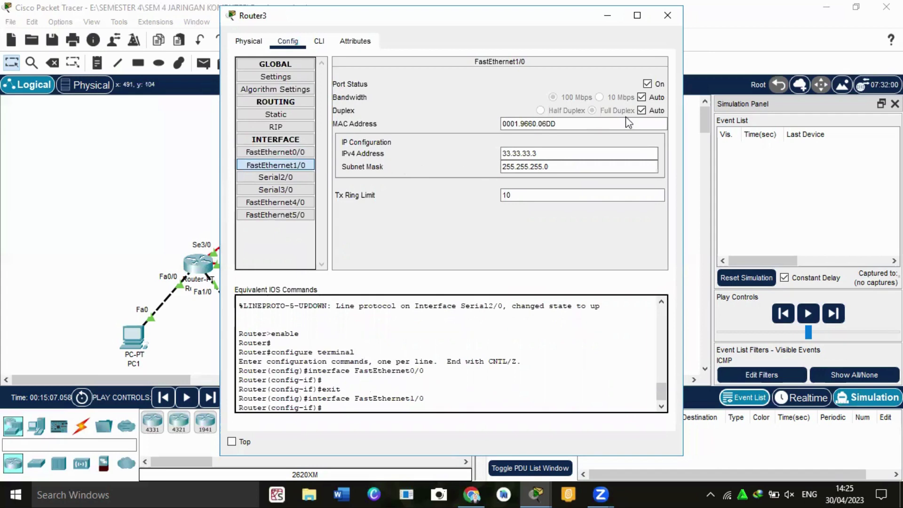
left_click(553, 149)
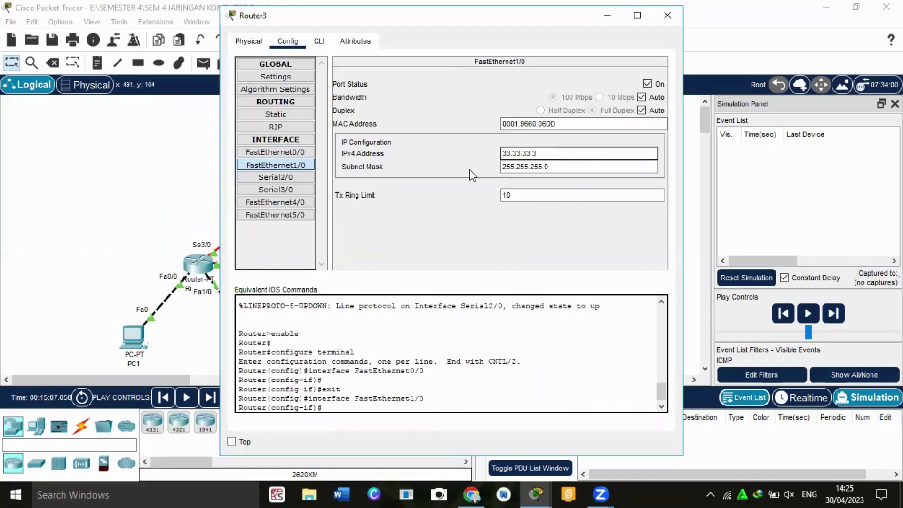
left_click(565, 164)
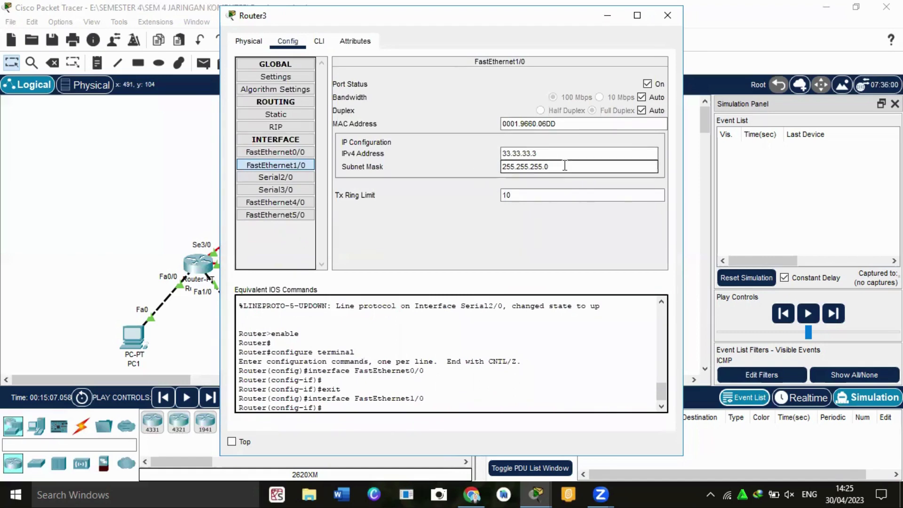
Check the IPv4 address and subnet mask of Router3's Serial2/0 and Serial3/0 interfaces, and close its configuration.
left_click(276, 177)
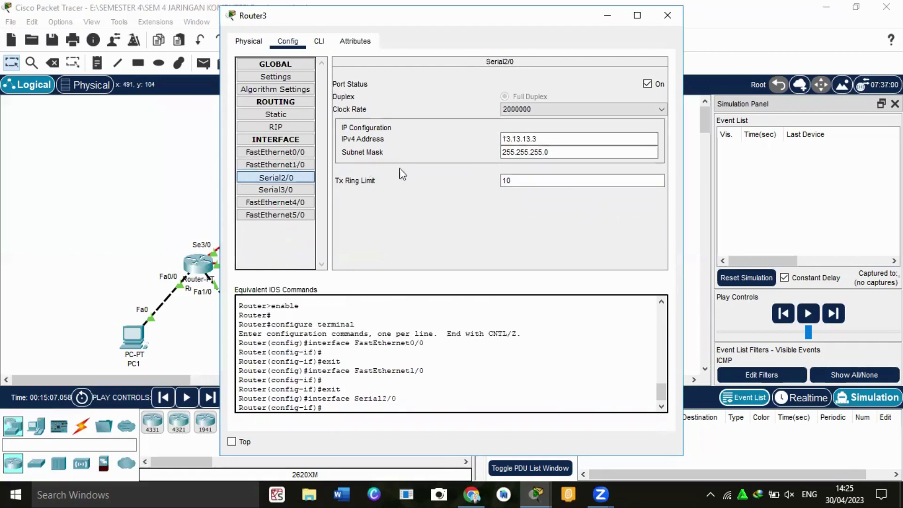
left_click(547, 138)
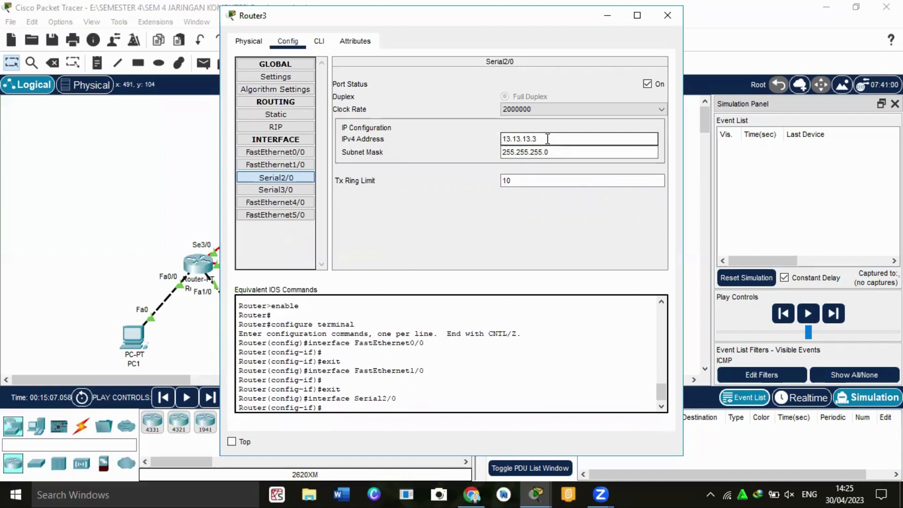
left_click(552, 150)
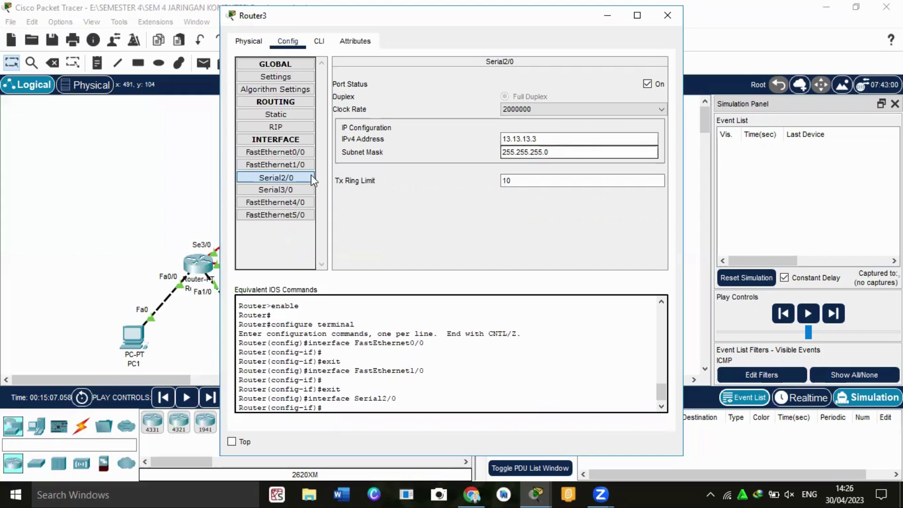
left_click(292, 188)
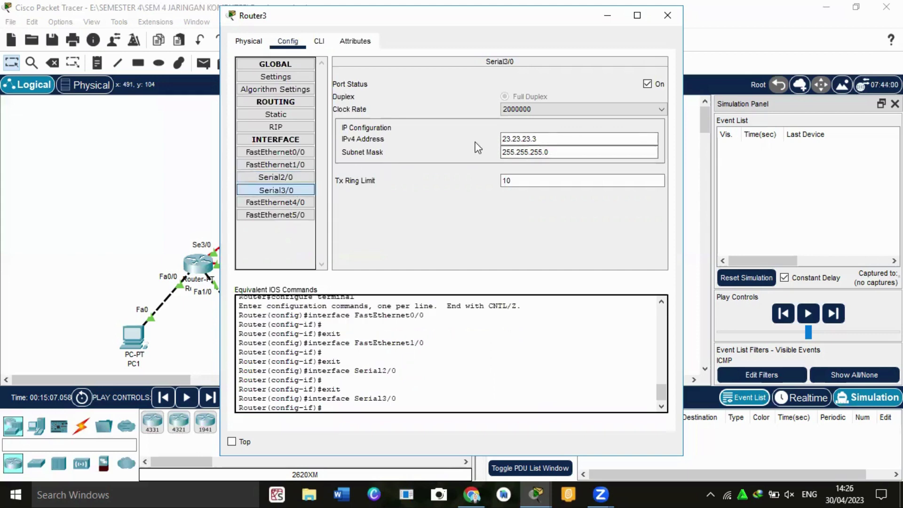
left_click(544, 138)
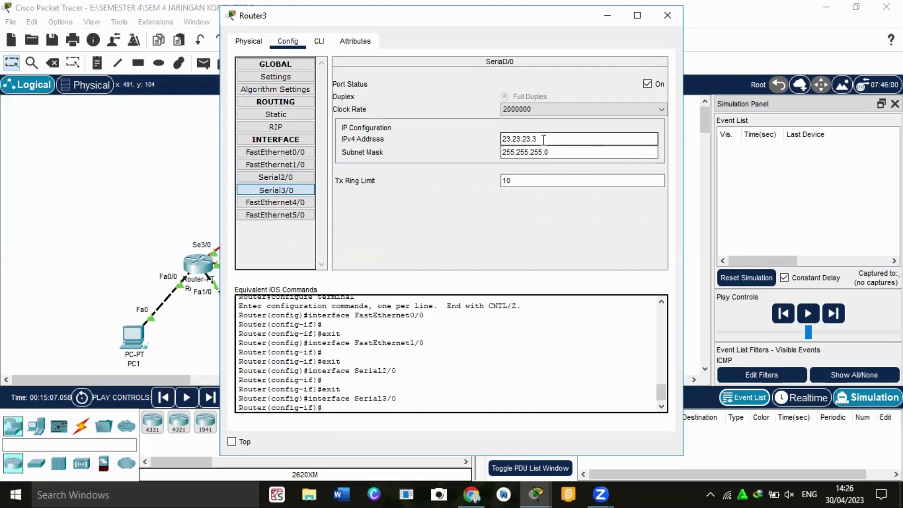
left_click(550, 154)
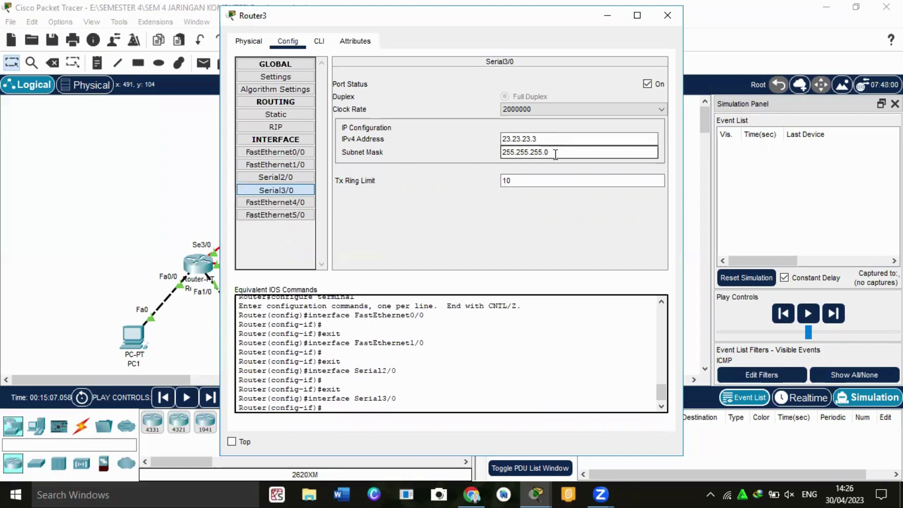
left_click(671, 16)
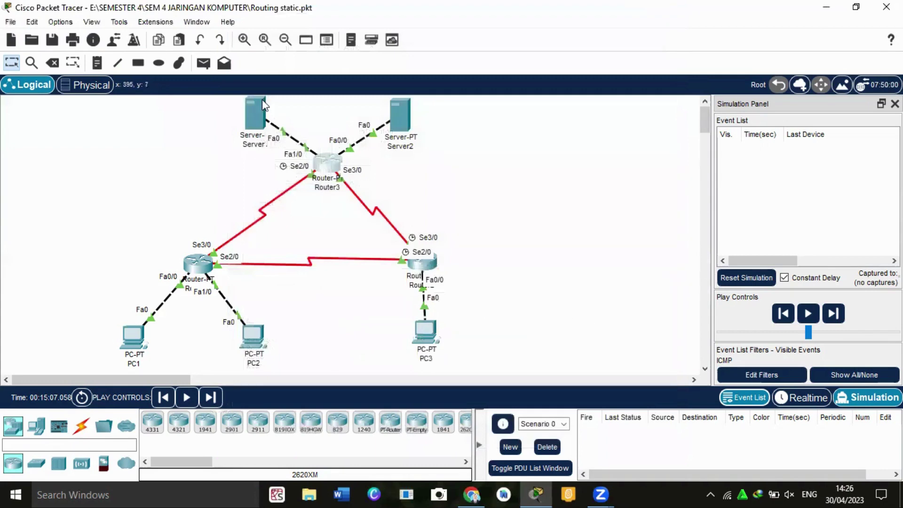
Turn off the preference that always shows port labels in the logical workspace.
left_click(60, 24)
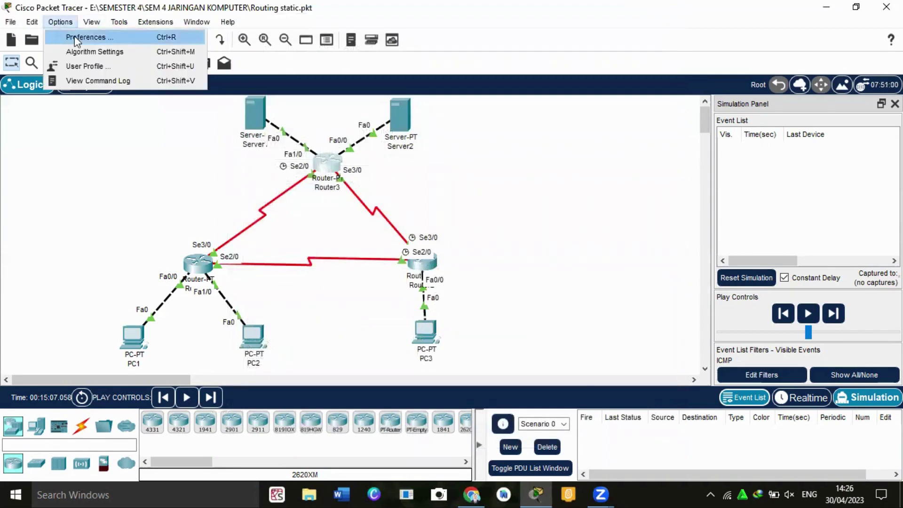
left_click(78, 37)
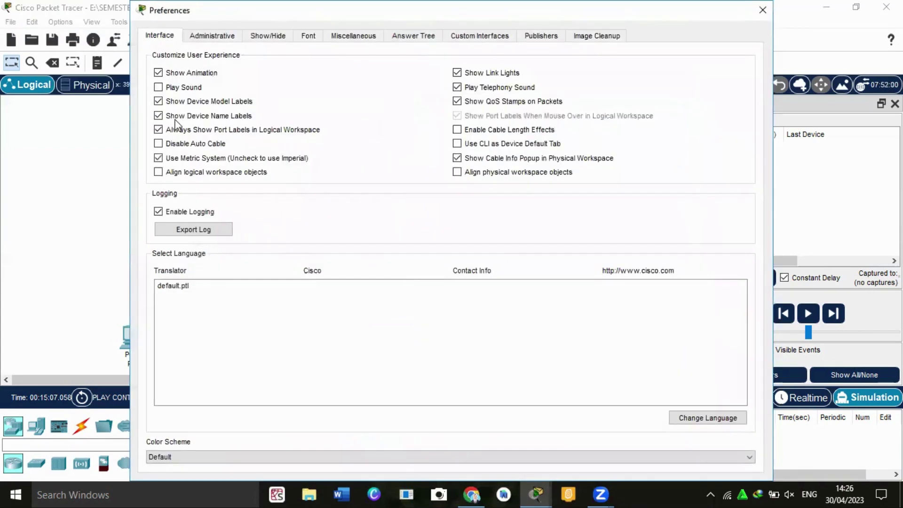
left_click(162, 132)
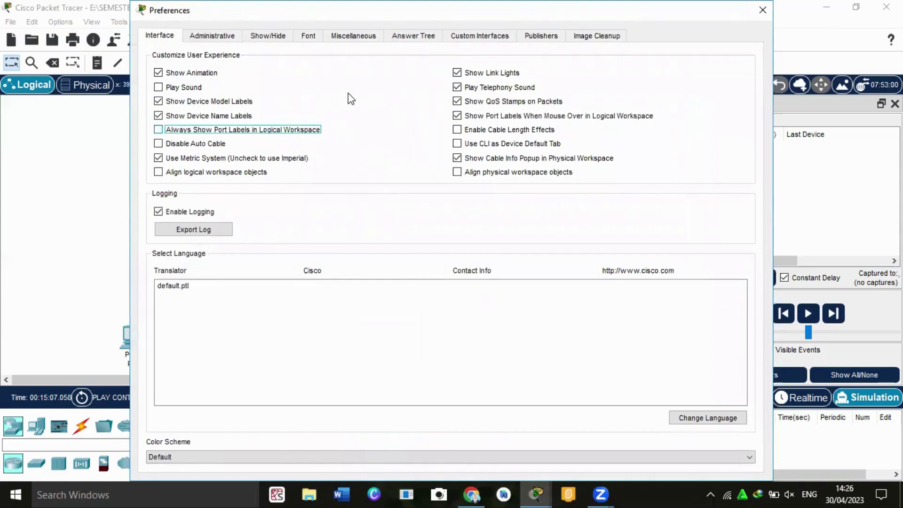
left_click(763, 10)
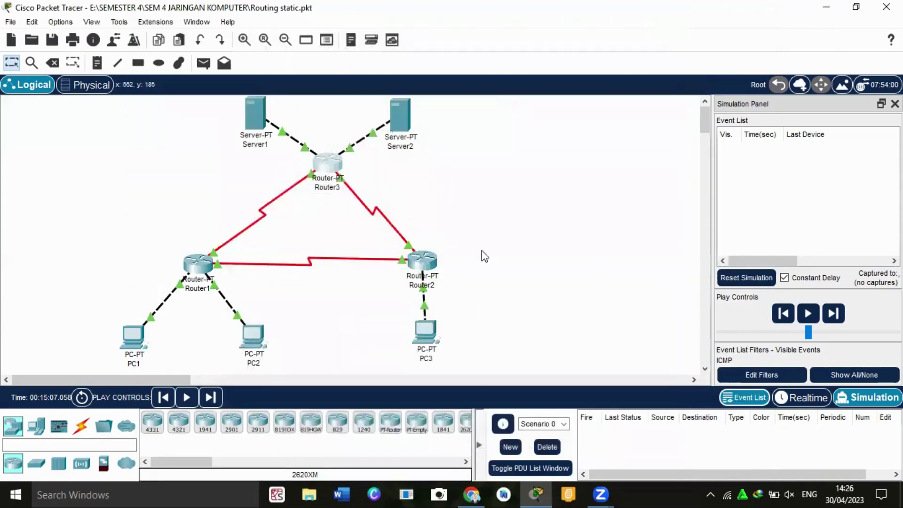
Switch to the routing article in Chrome and read the static routing table for Routers 1, 2 and 3.
mouse_move(471, 494)
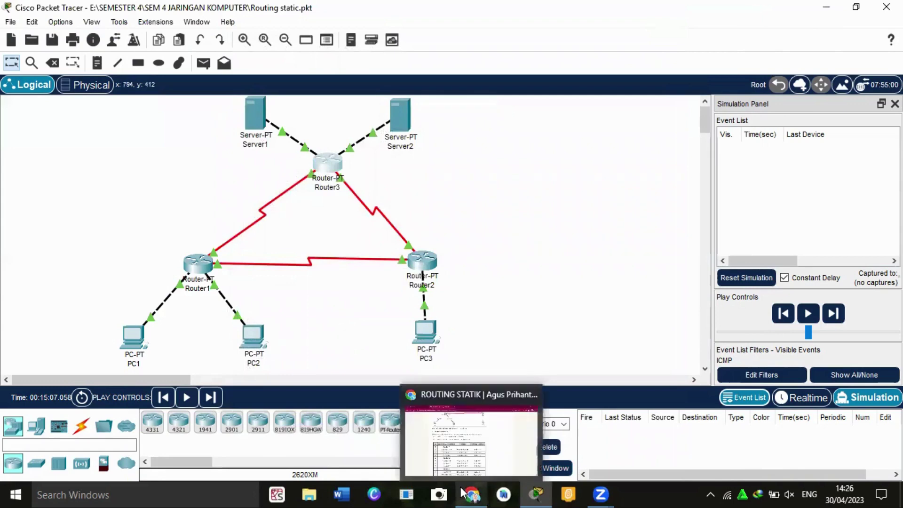
left_click(467, 463)
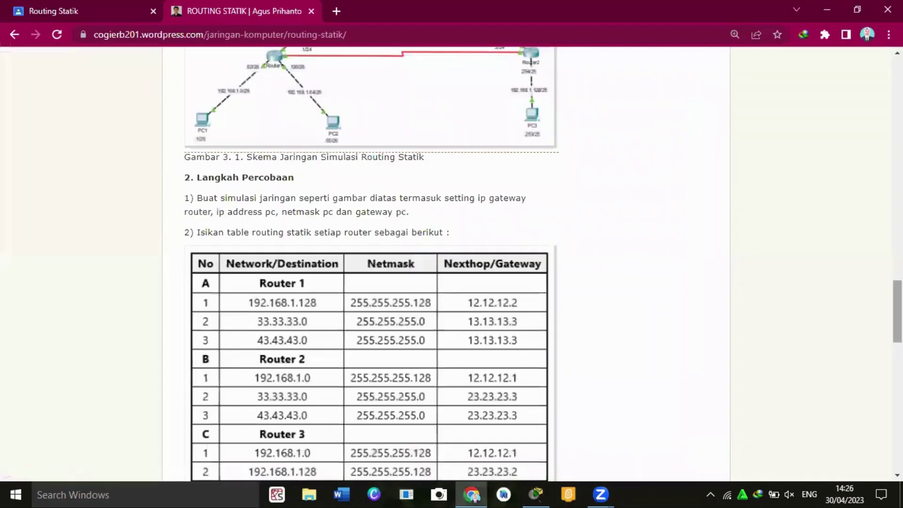
scroll(897, 329, "down", 3)
scroll(235, 157, "up", 2)
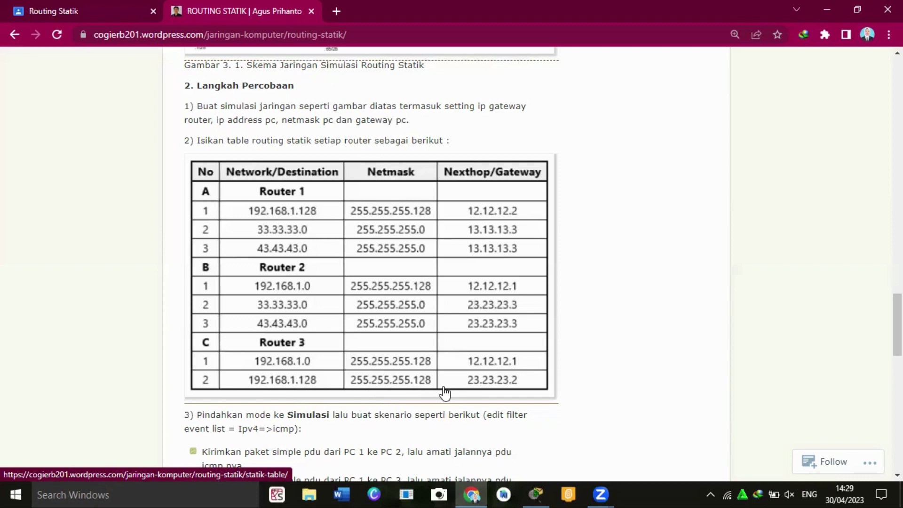
mouse_move(444, 393)
left_mouse_down()
mouse_move(448, 384)
mouse_move(447, 395)
left_mouse_up()
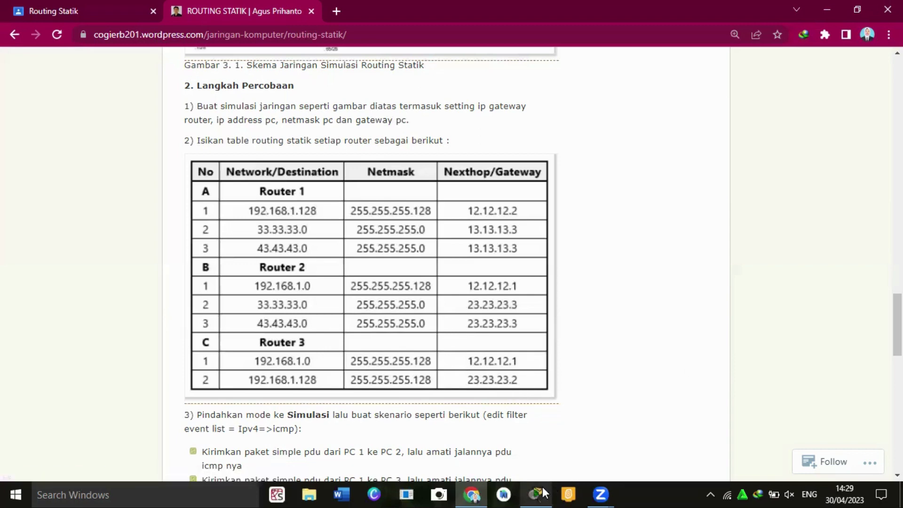
Return to Cisco Packet Tracer and review each entry in Router1's static routes against the article's table.
mouse_move(542, 487)
left_click(546, 461)
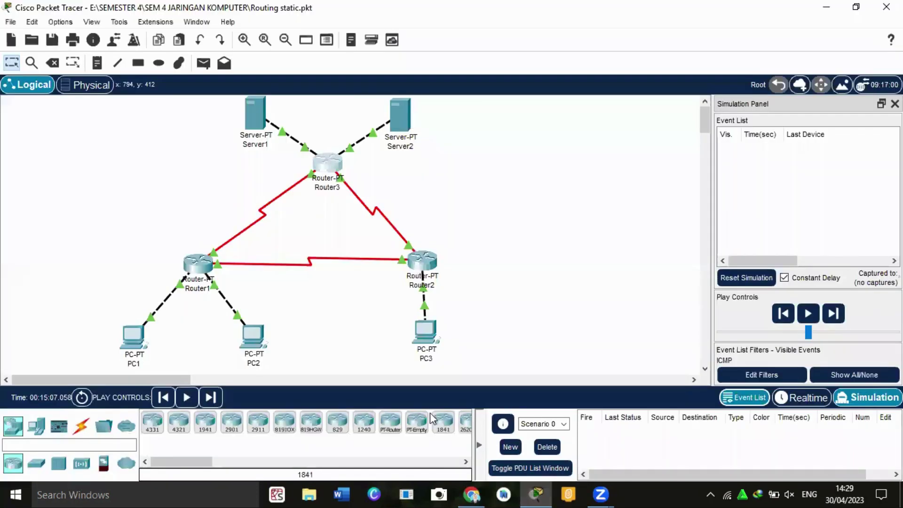
left_click(199, 270)
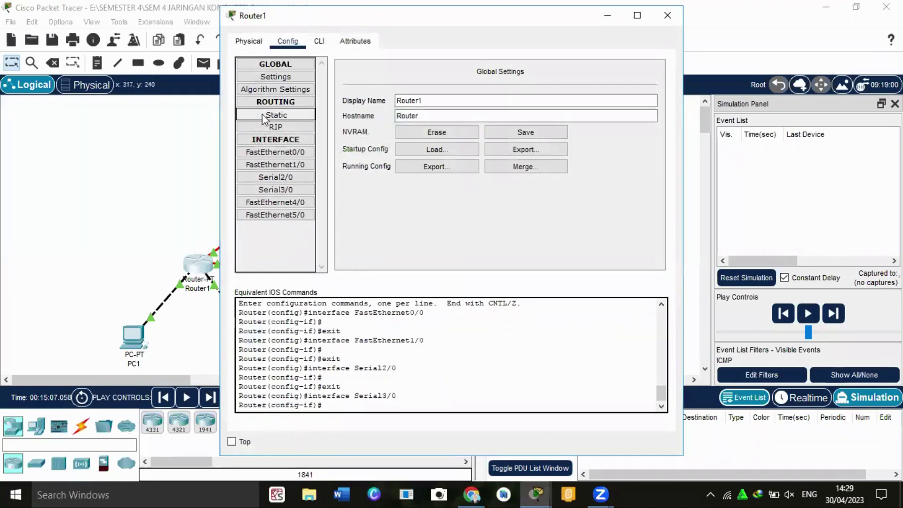
left_click(264, 117)
left_click(371, 193)
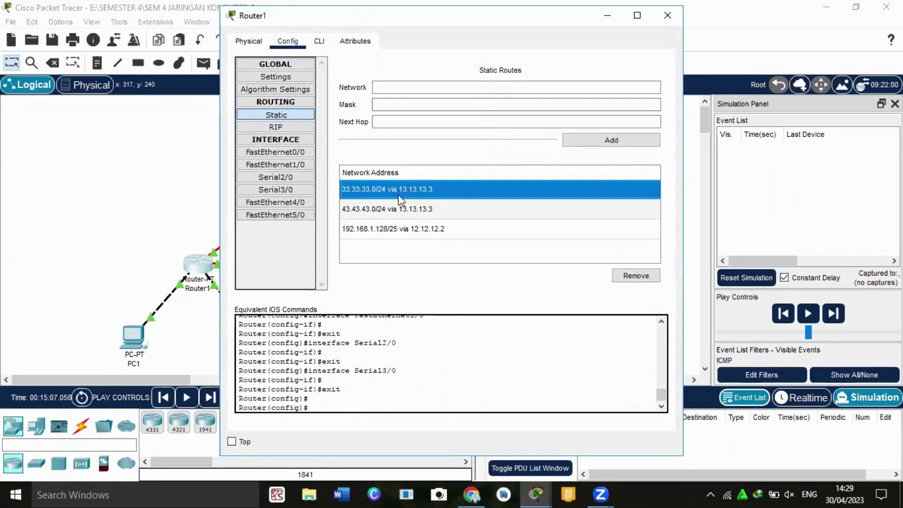
left_click(383, 207)
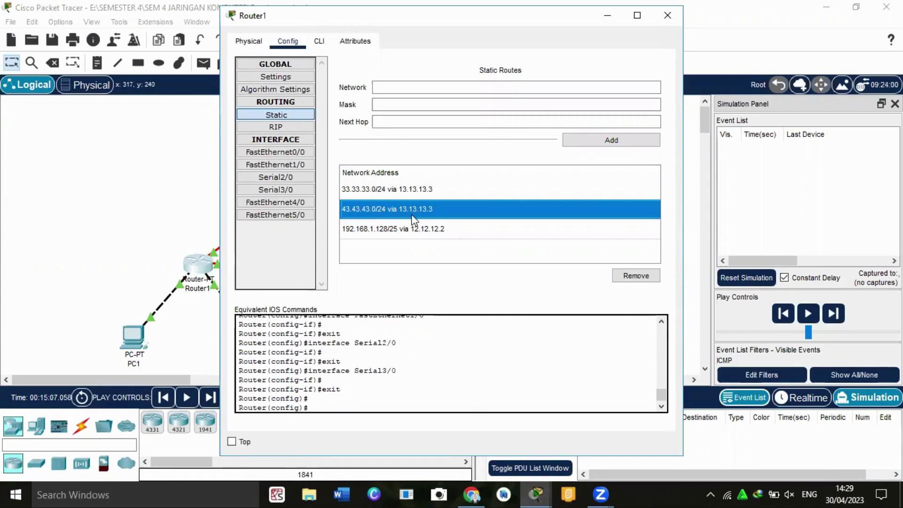
left_click(374, 230)
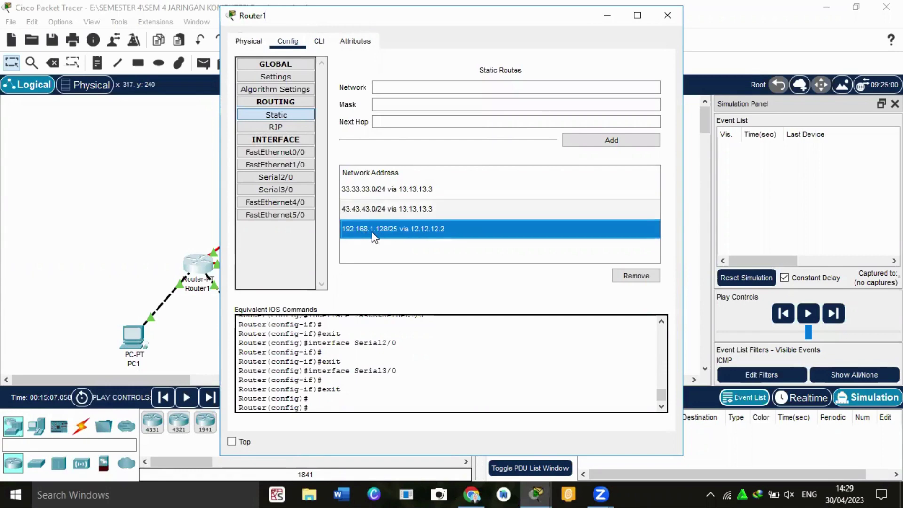
left_click(668, 15)
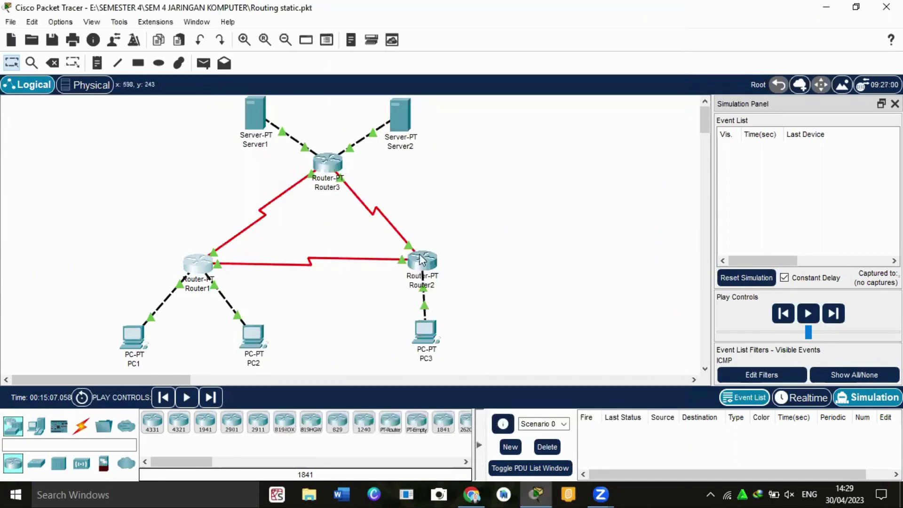
Review each network and next hop listed in Router2's static routes.
left_click(431, 262)
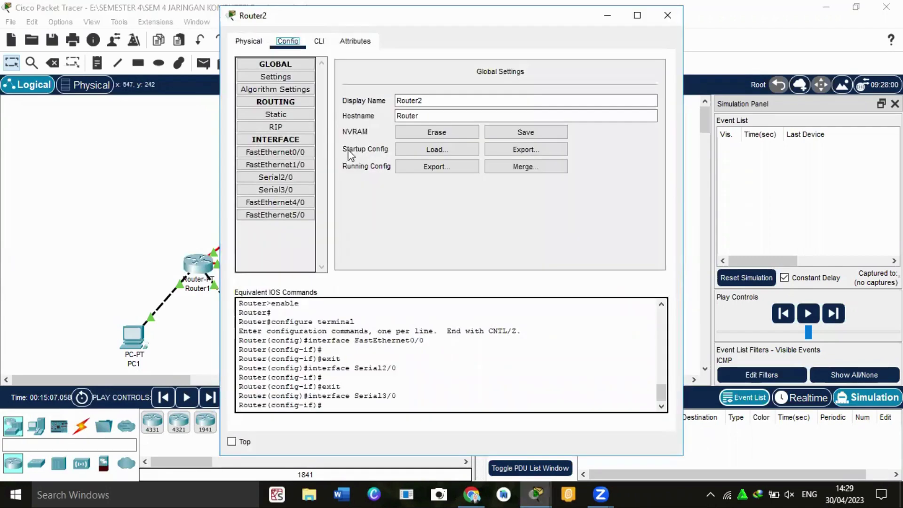
left_click(276, 116)
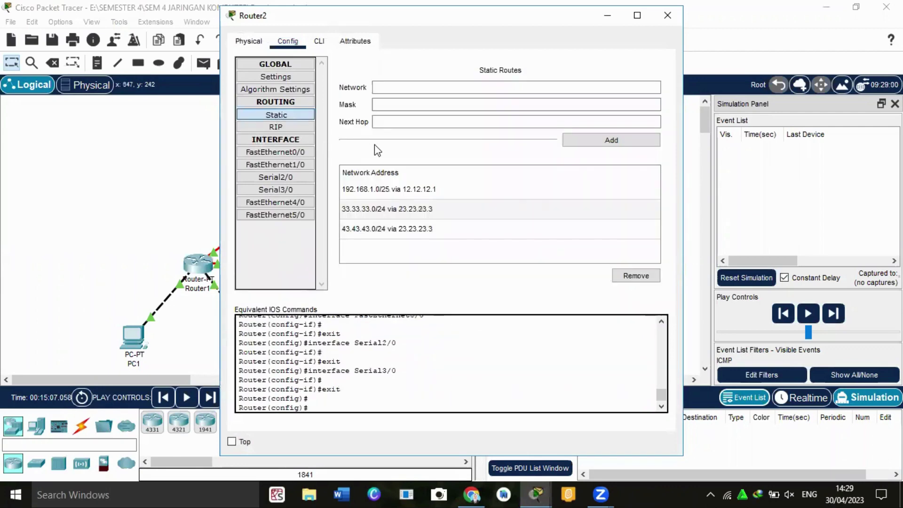
left_click(384, 189)
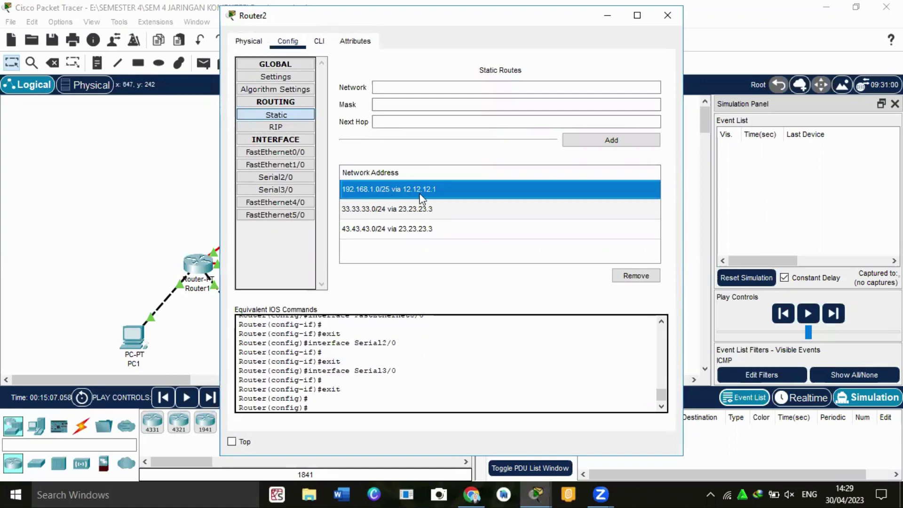
left_click(375, 208)
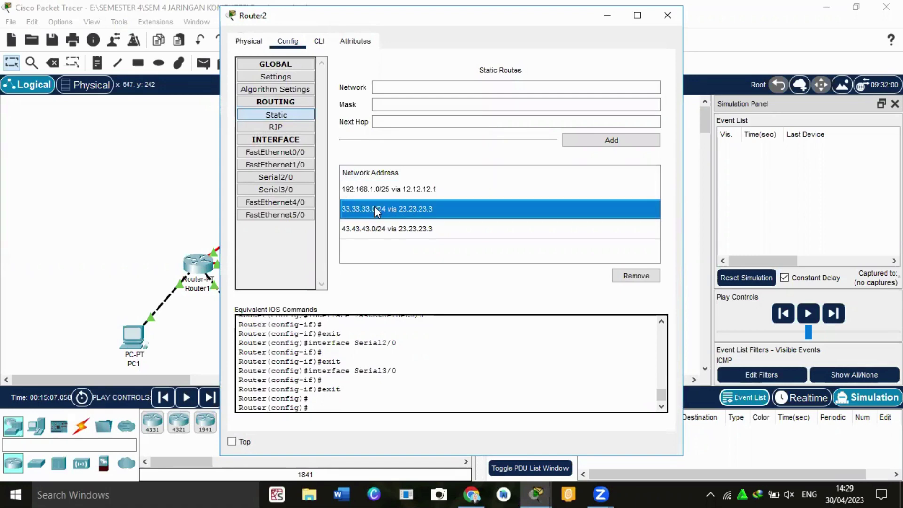
left_click(409, 234)
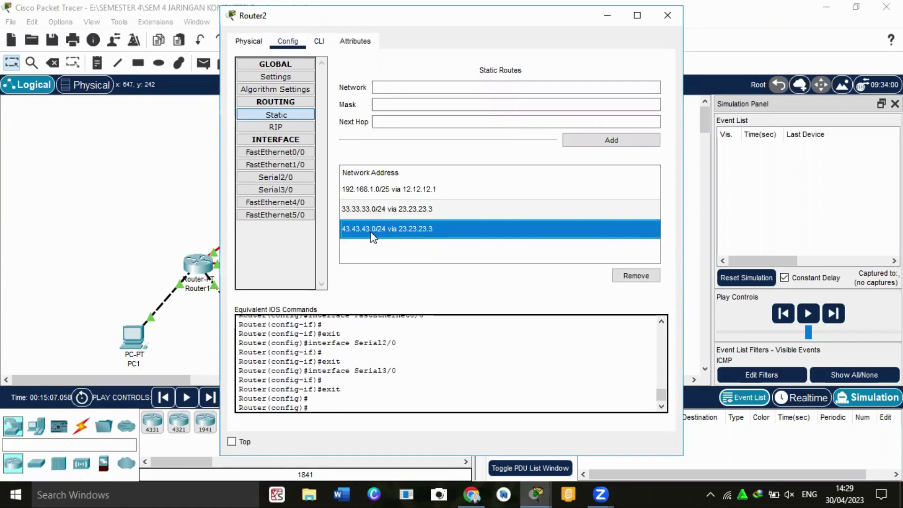
left_click(676, 19)
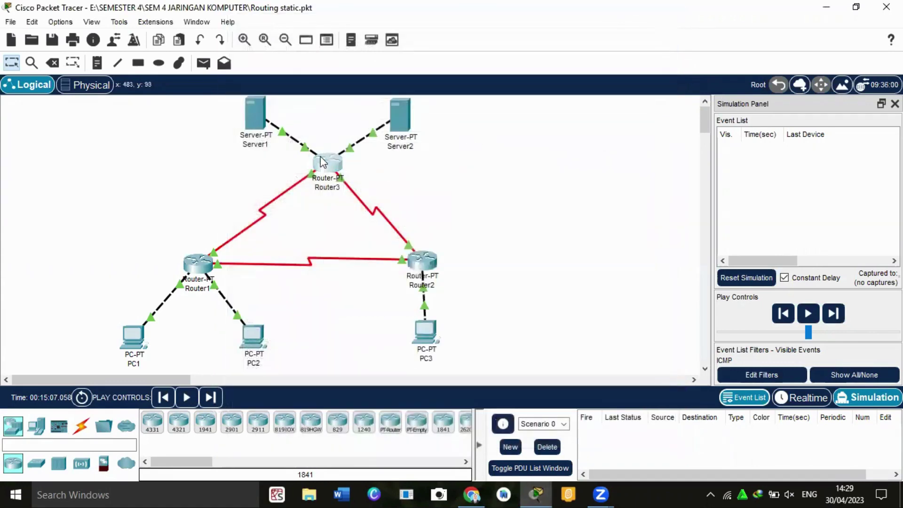
Review each network and next hop listed in Router3's static routes.
left_click(321, 159)
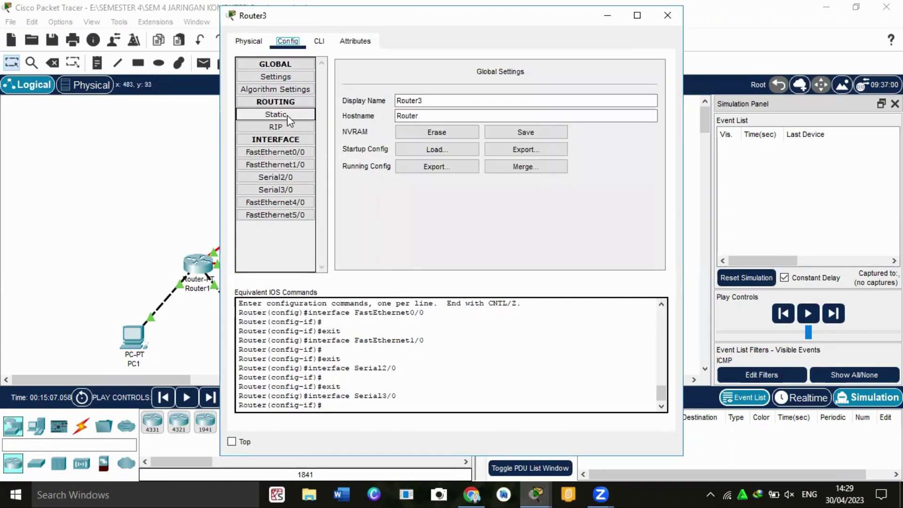
left_click(287, 115)
left_click(366, 193)
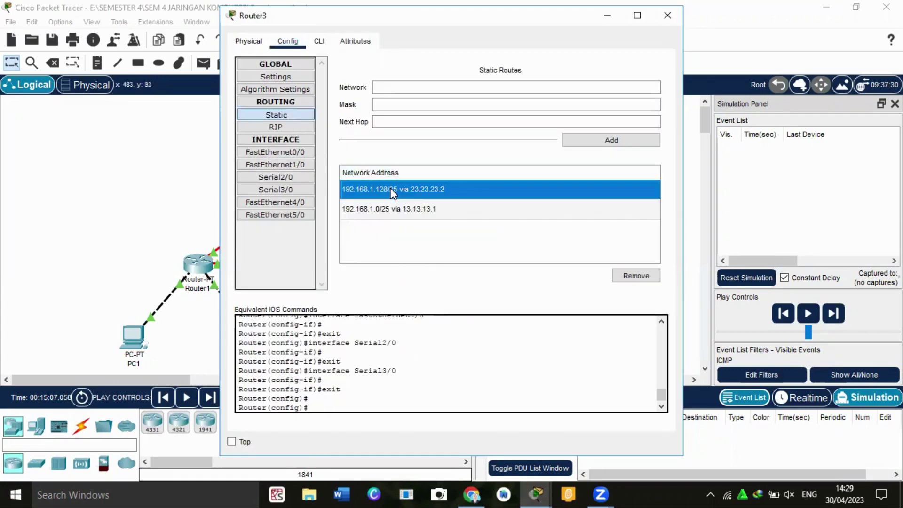
left_click(374, 209)
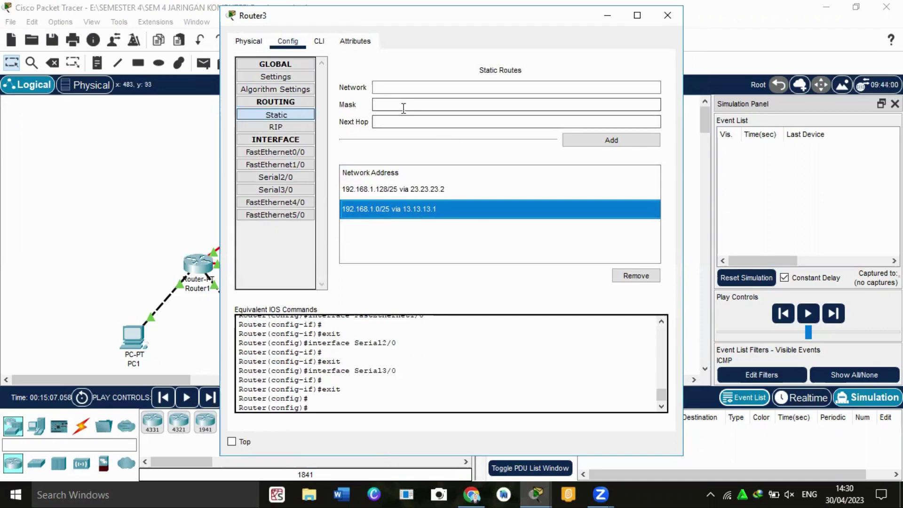
left_click(387, 101)
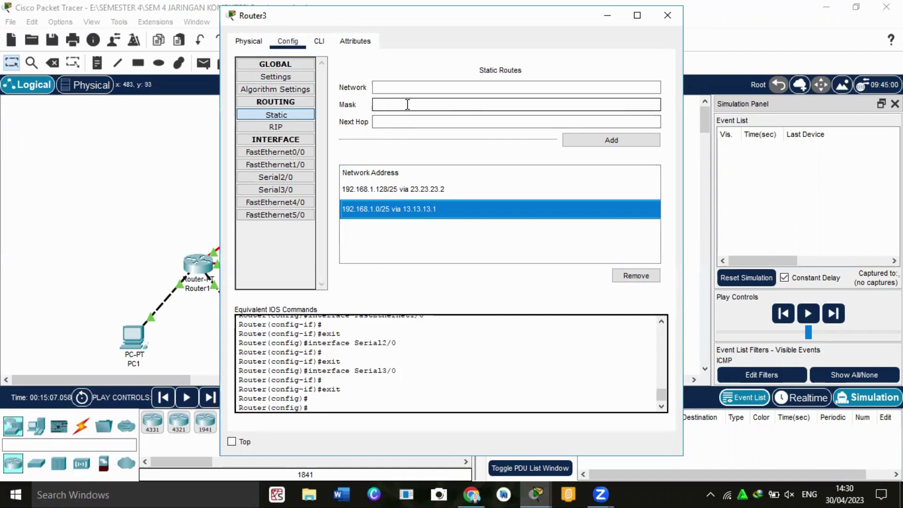
left_click(666, 14)
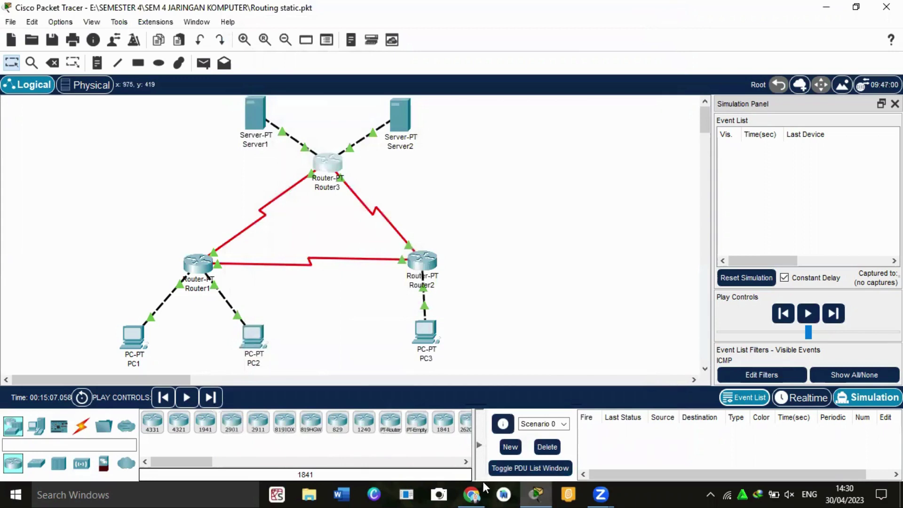
Switch to the routing article in Chrome and read the list of simple PDU scenarios for simulation mode.
mouse_move(482, 492)
left_click(476, 452)
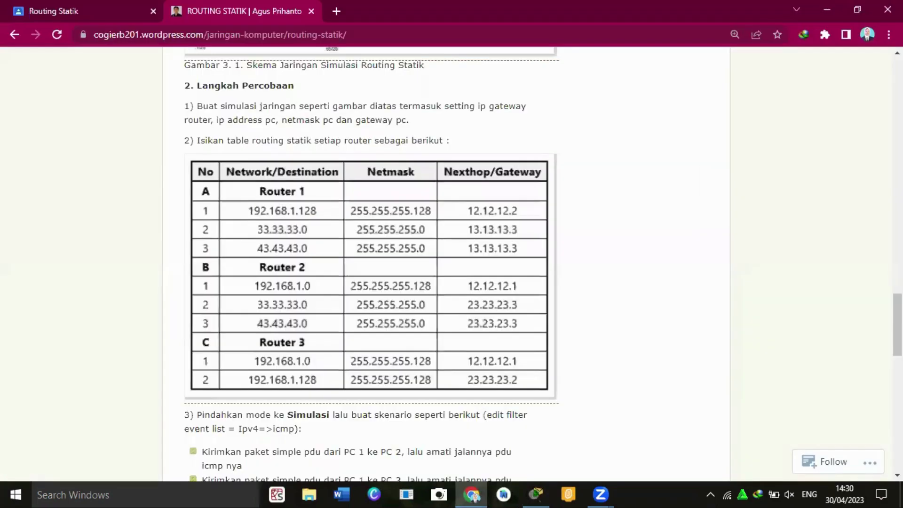
scroll(367, 263, "down", 6)
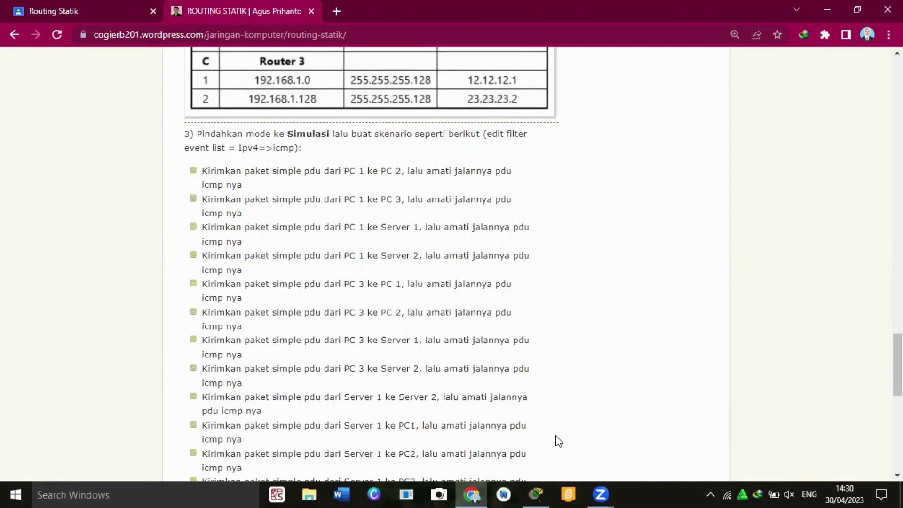
Return to Cisco Packet Tracer and check which IPv4 protocols are enabled in the event list filters.
mouse_move(536, 494)
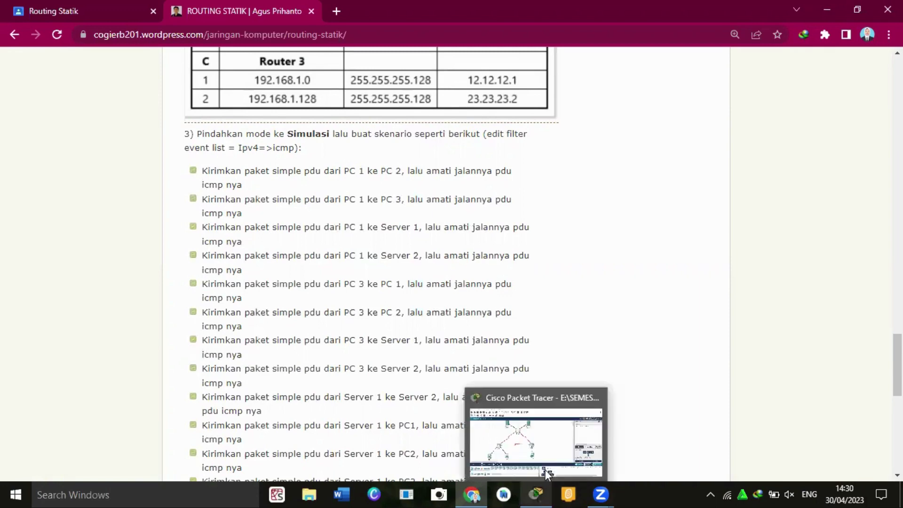
left_click(553, 459)
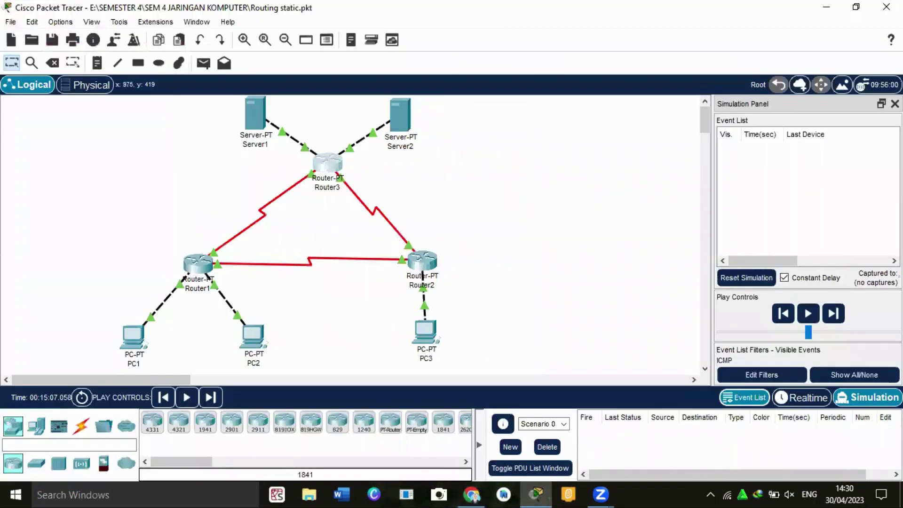
left_click(780, 375)
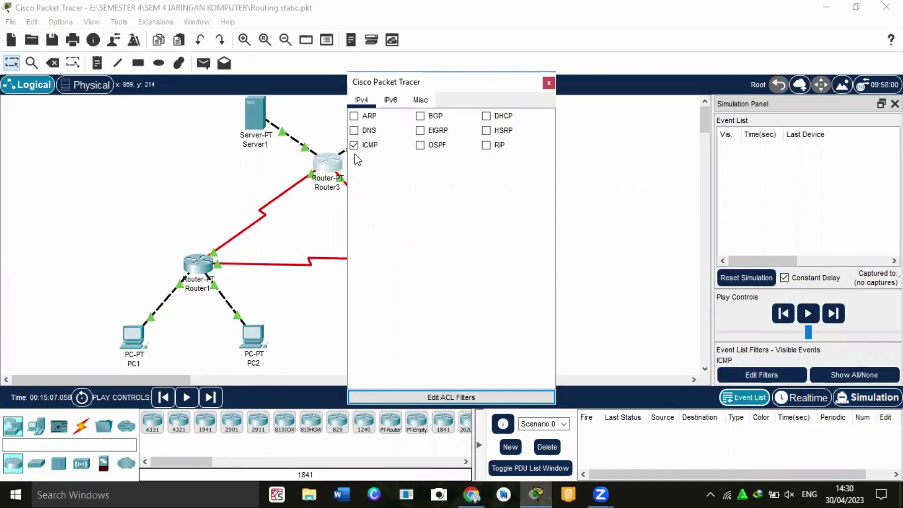
left_click(549, 84)
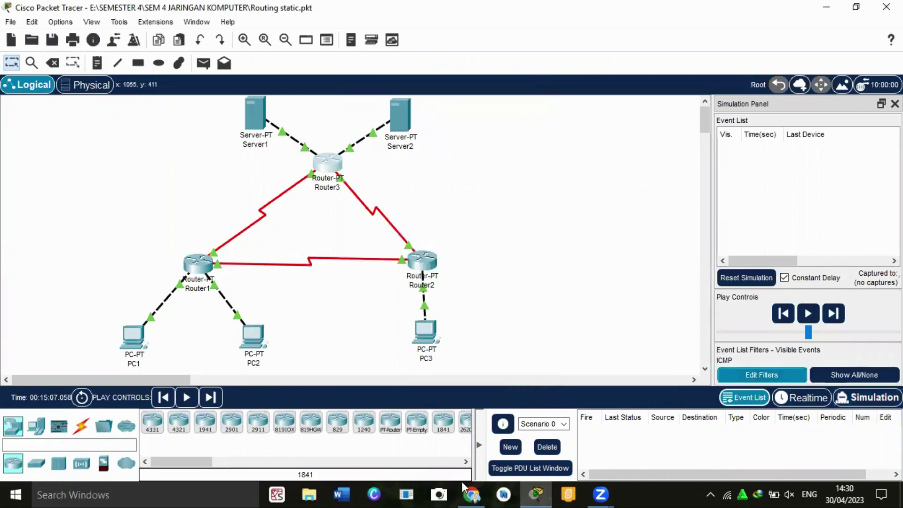
Check the first scenario in the Chrome article, return to Cisco Packet Tracer and add a simple PDU from PC1 to PC2.
mouse_move(470, 493)
left_click(464, 449)
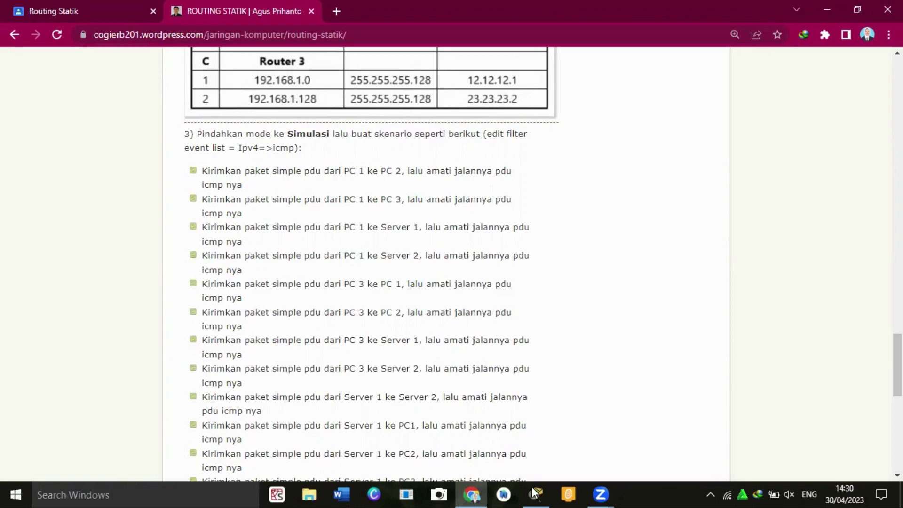
mouse_move(535, 492)
left_click(531, 442)
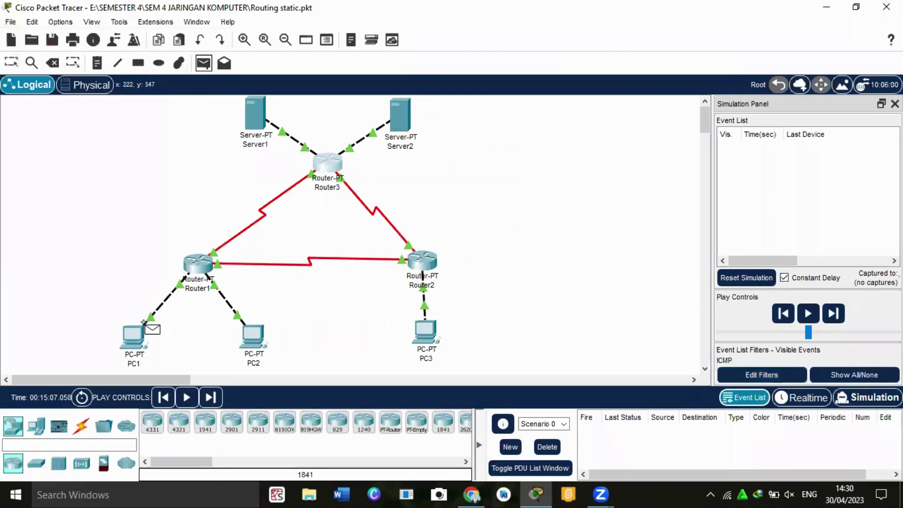
left_click(128, 337)
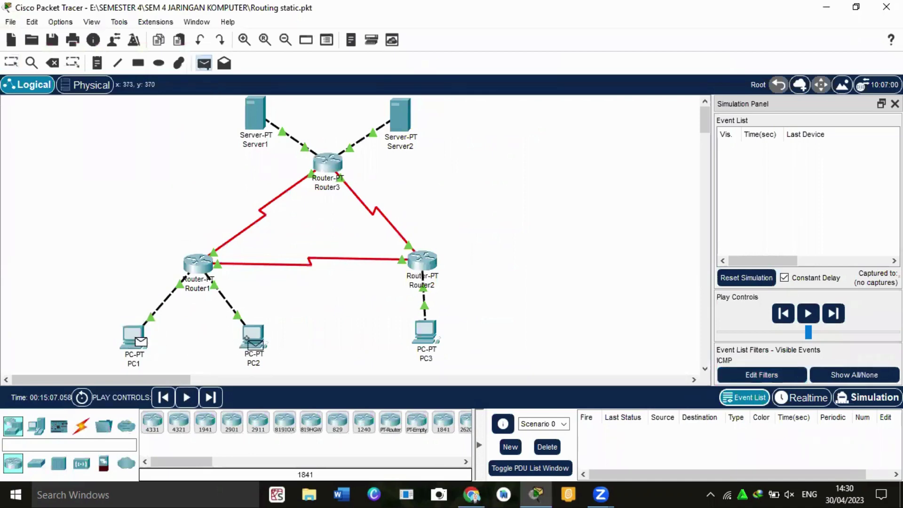
left_click(250, 340)
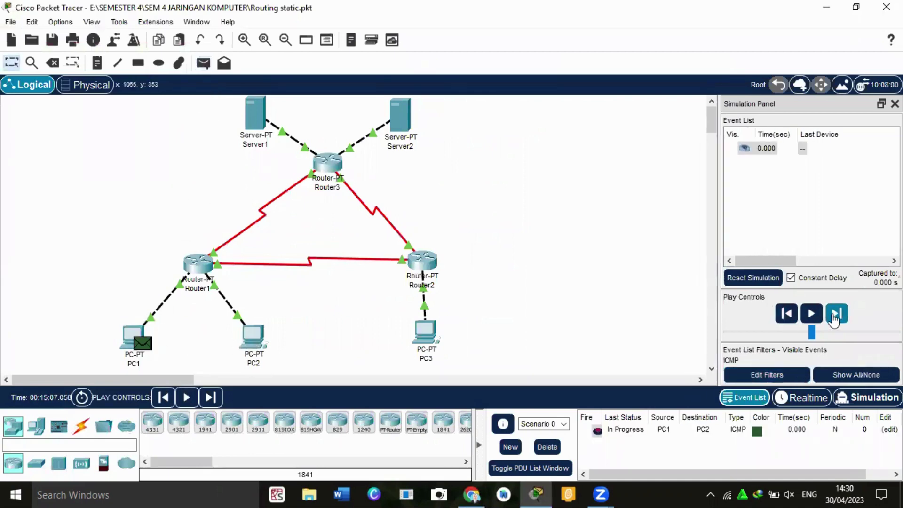
Step the simulation forward until the PC1-to-PC2 PDU's reply reaches PC1, and delete Scenario 0's PDU.
left_click(835, 314)
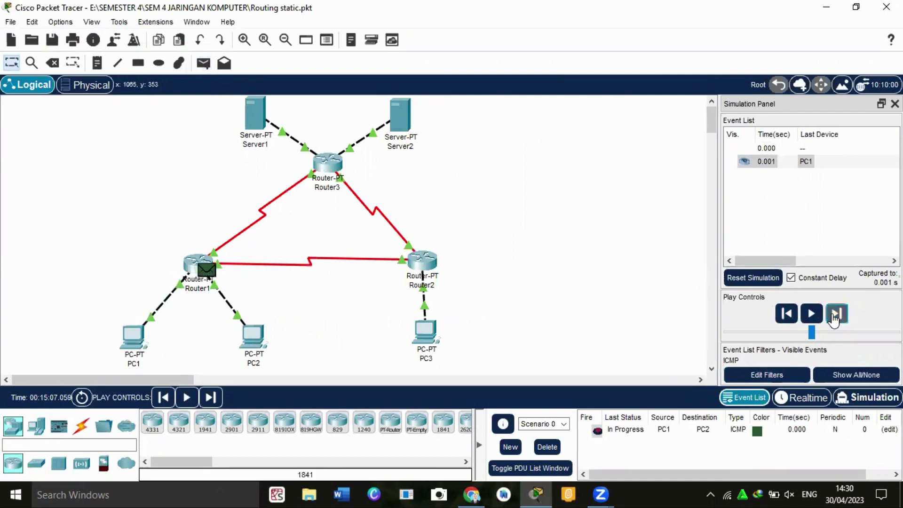
left_click(836, 314)
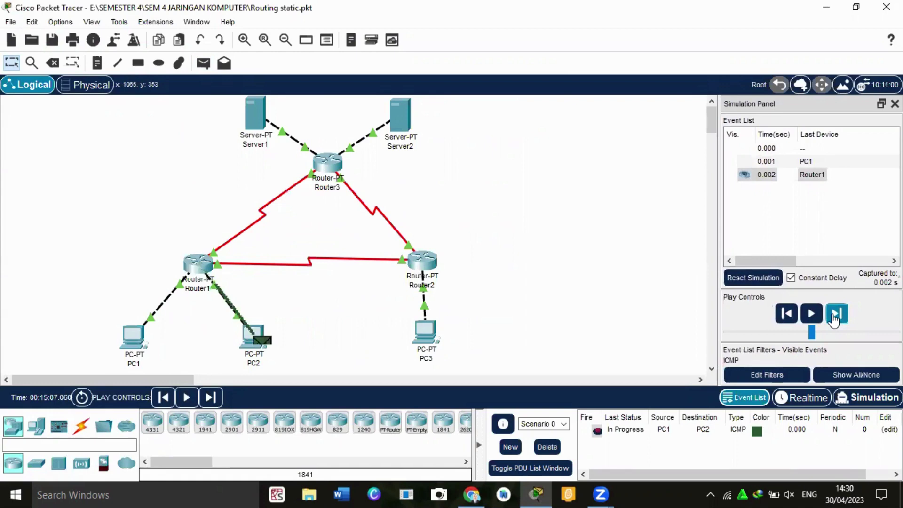
left_click(835, 313)
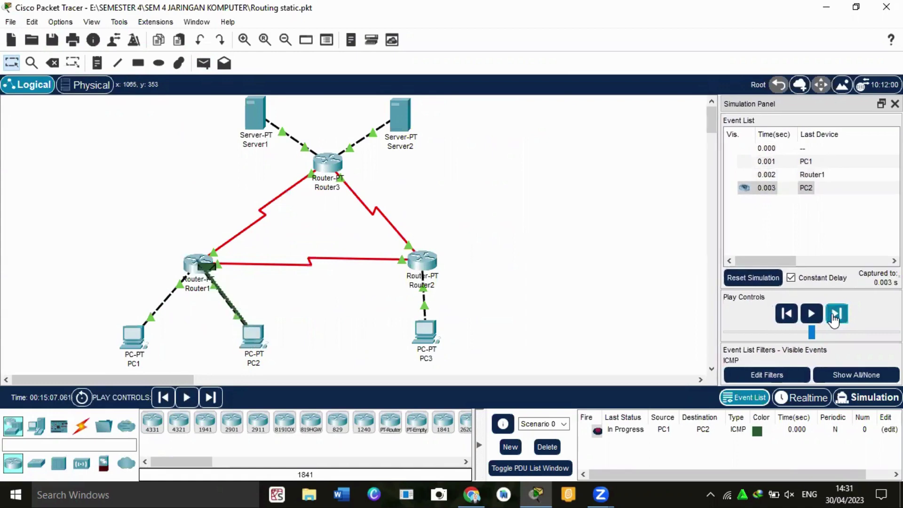
left_click(836, 313)
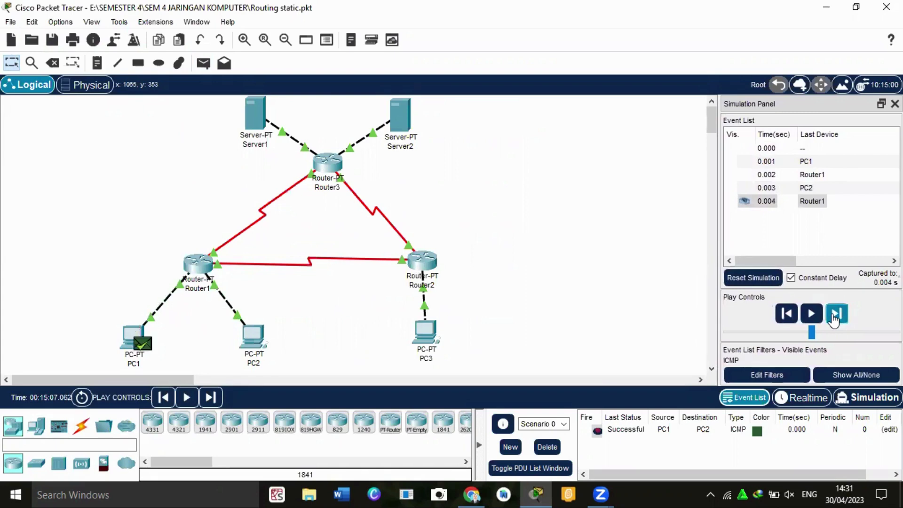
left_click(547, 447)
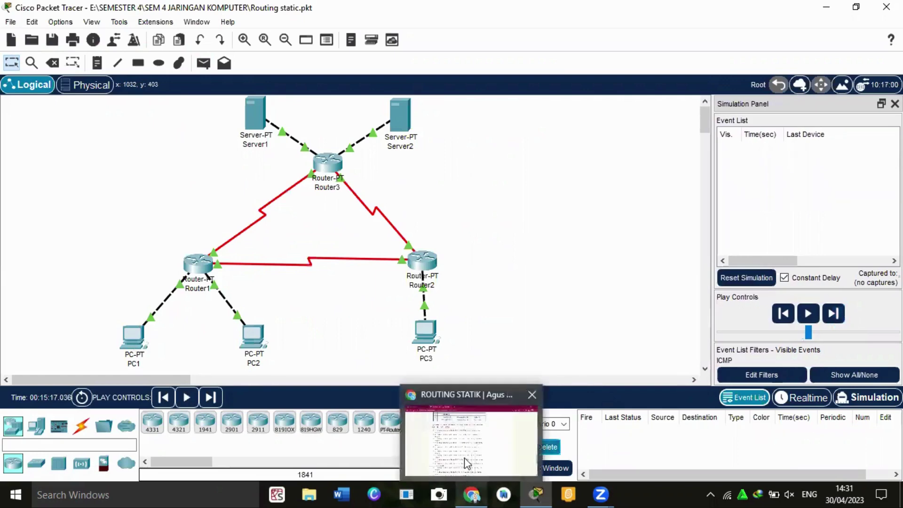
Check the second scenario in the Chrome article, return to Cisco Packet Tracer and add a simple PDU from PC1 to PC3.
left_click(471, 494)
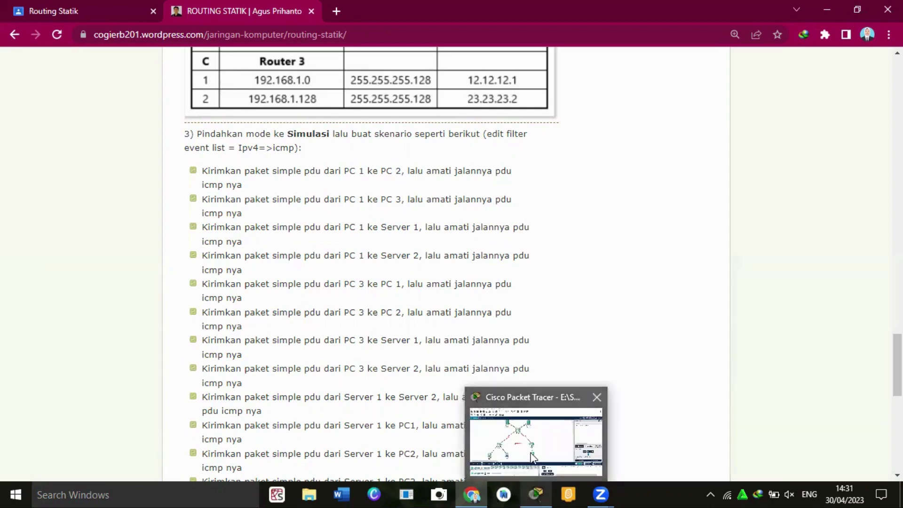
left_click(531, 493)
key("p")
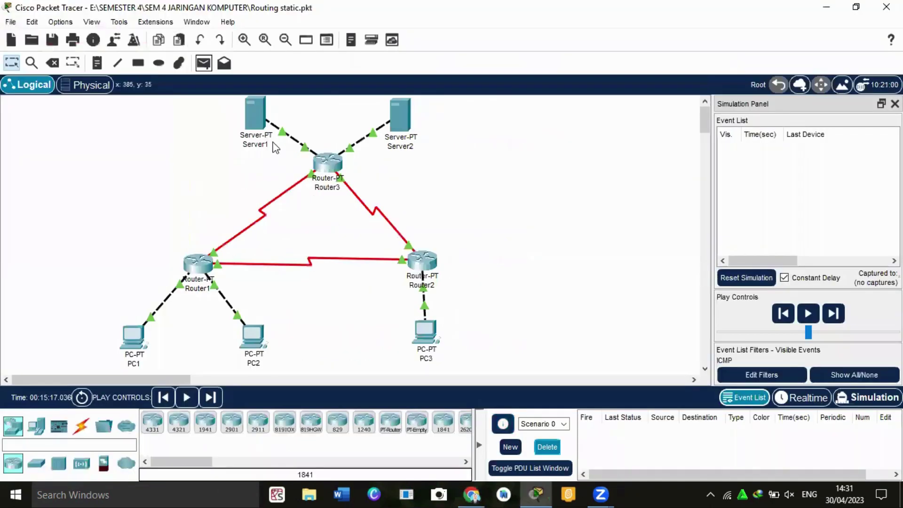
left_click(125, 333)
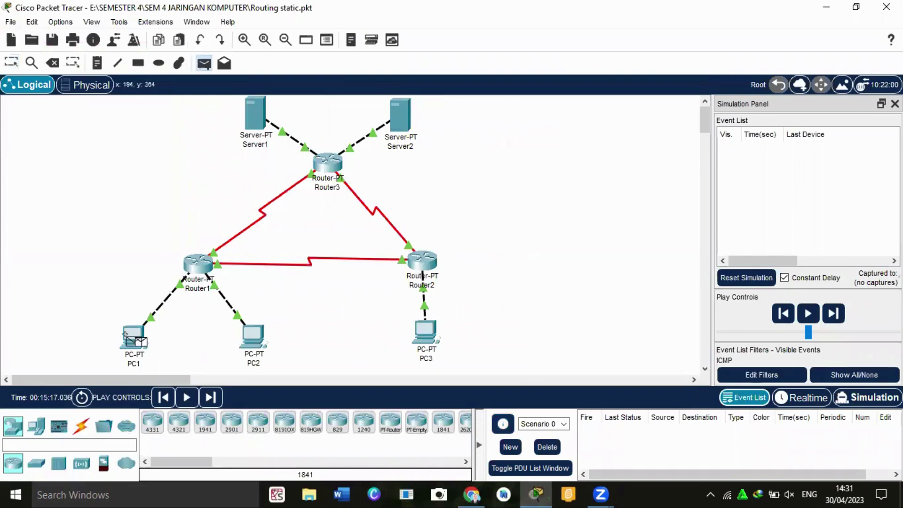
left_click(424, 337)
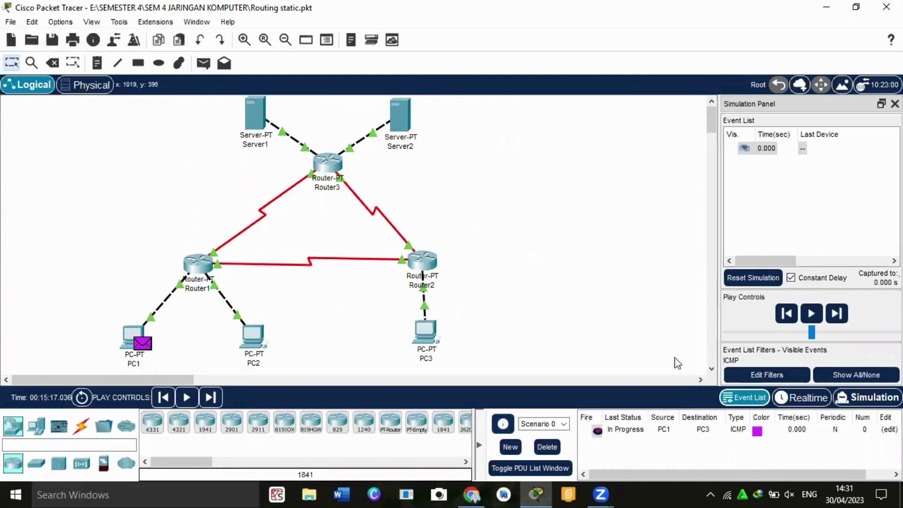
Step the simulation forward until the PC1-to-PC3 PDU's reply reaches PC1, and delete Scenario 0's PDU.
left_click(839, 315)
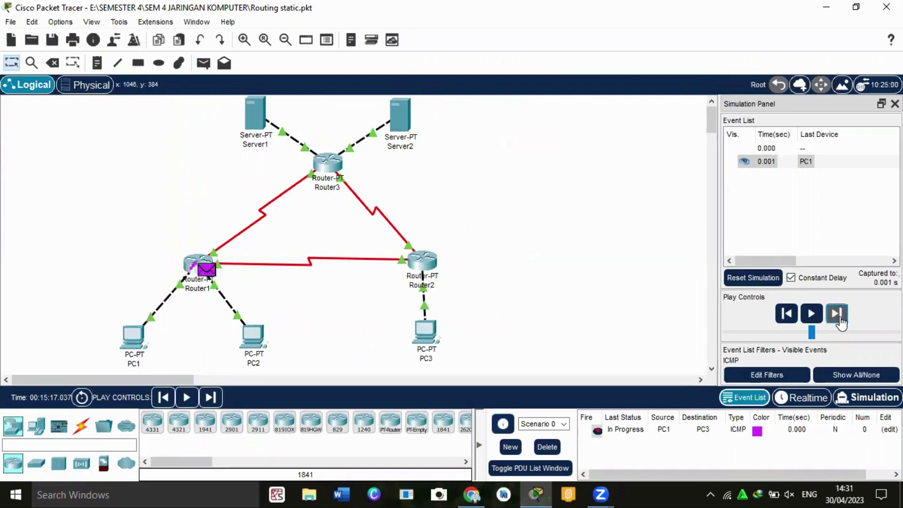
left_click(837, 315)
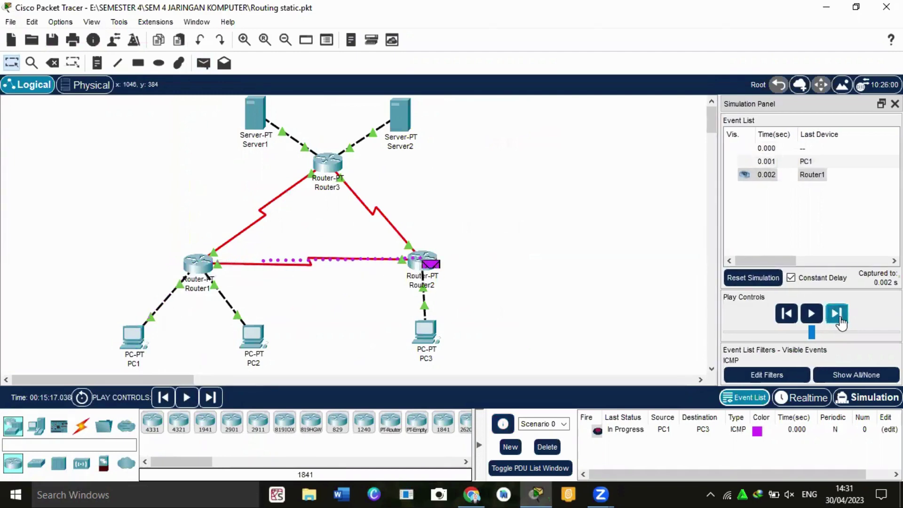
left_click(838, 316)
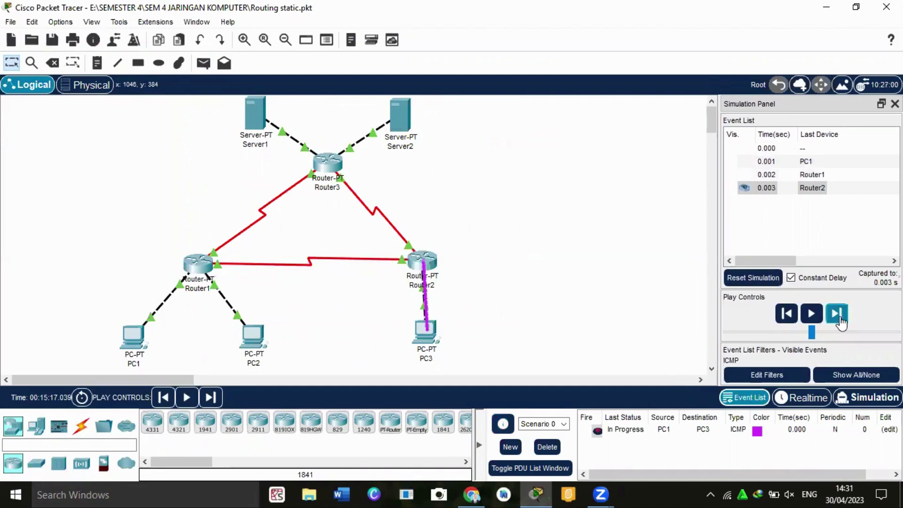
left_click(839, 318)
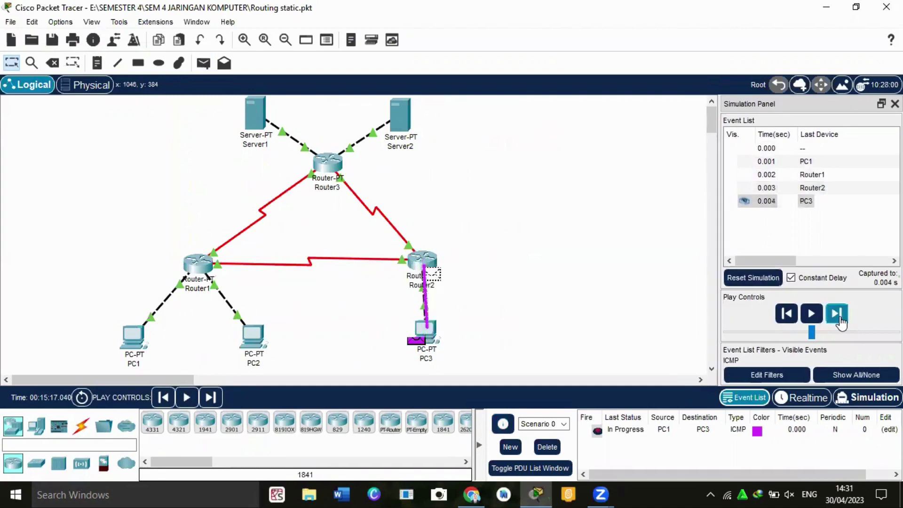
left_click(839, 318)
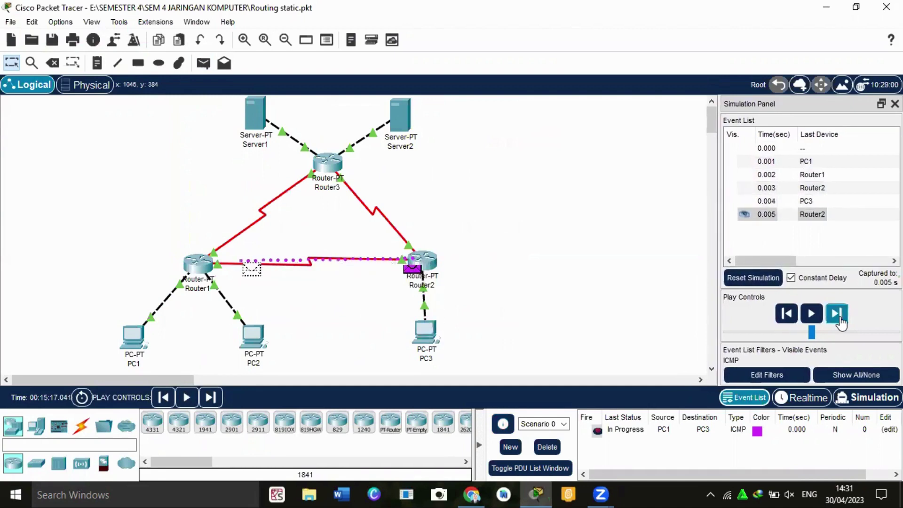
left_click(839, 318)
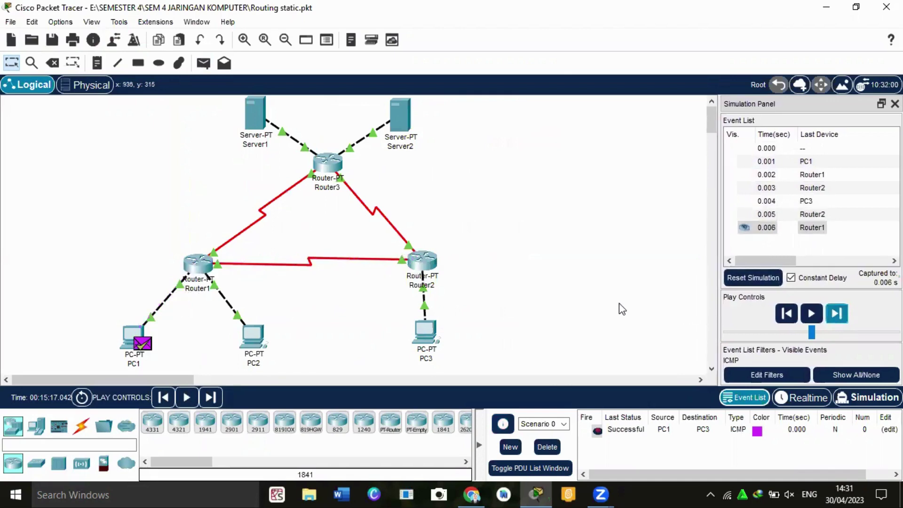
left_click(543, 448)
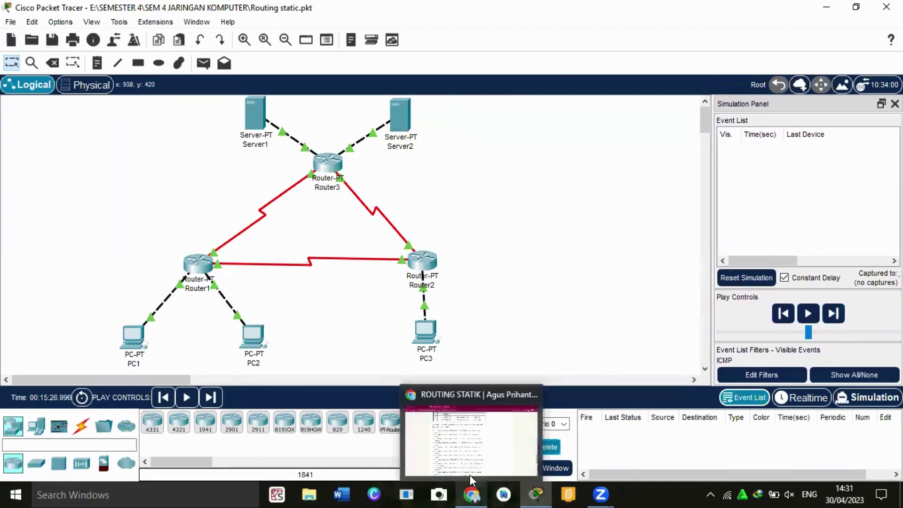
Check the third scenario in the Chrome article, return to Cisco Packet Tracer and add a simple PDU from PC1 to Server1.
left_click(469, 469)
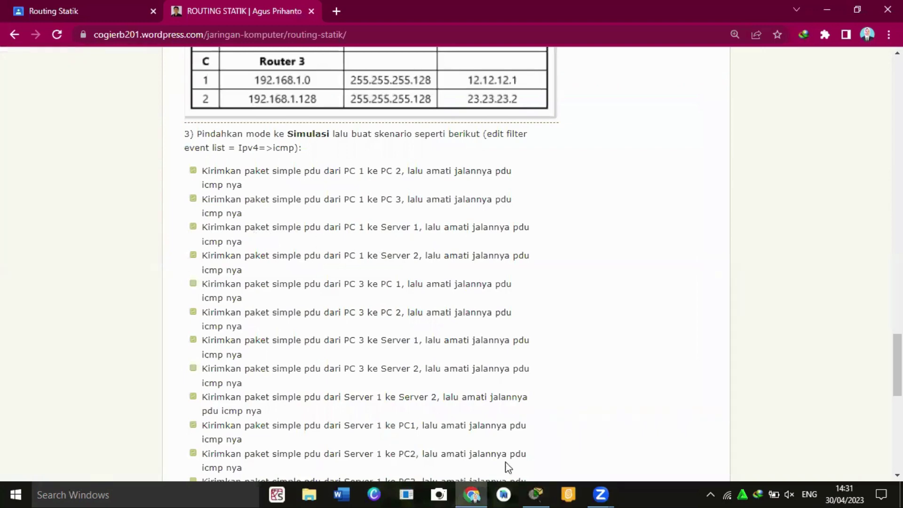
mouse_move(533, 494)
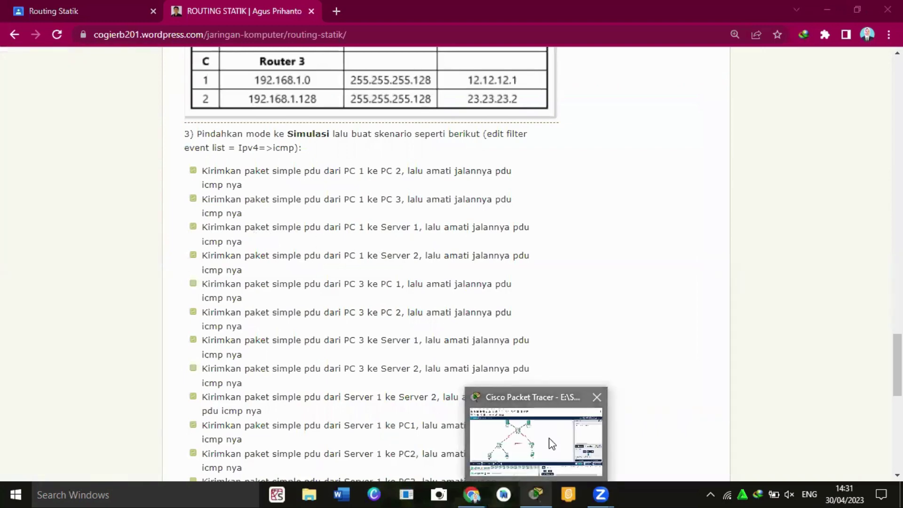
left_click(549, 441)
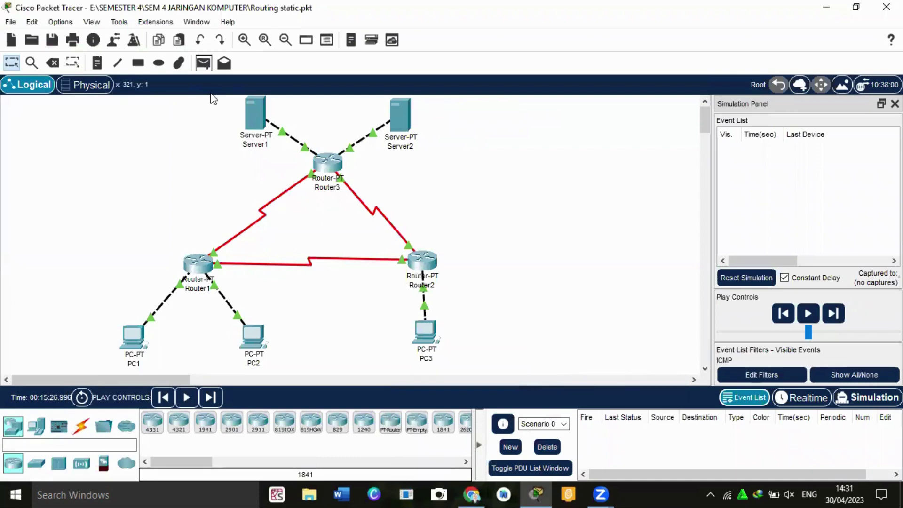
key("p")
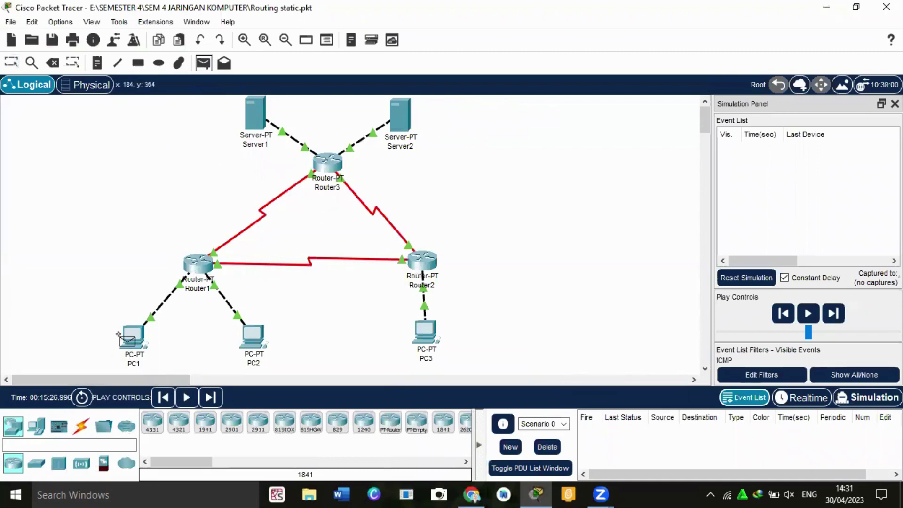
left_click(133, 331)
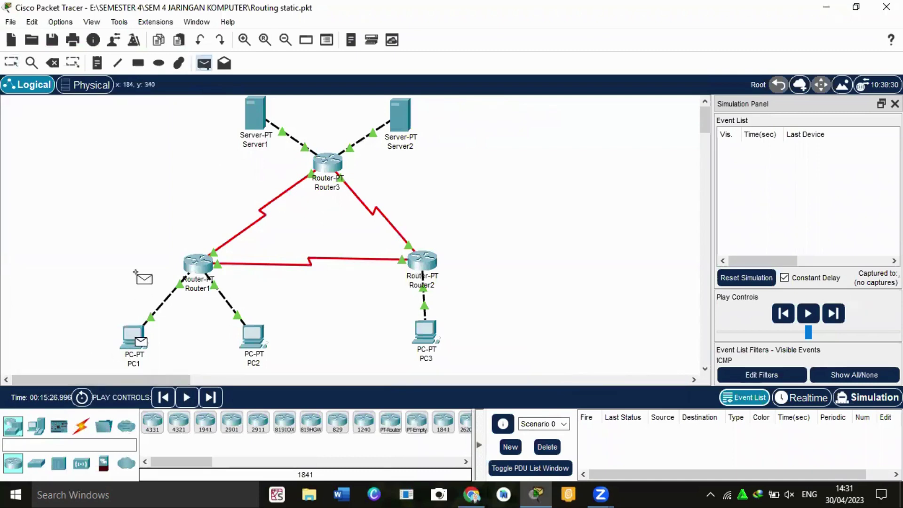
left_click(254, 115)
Step the simulation forward until the PC1-to-Server1 PDU's reply reaches PC1, and delete Scenario 0's PDU.
left_click(837, 314)
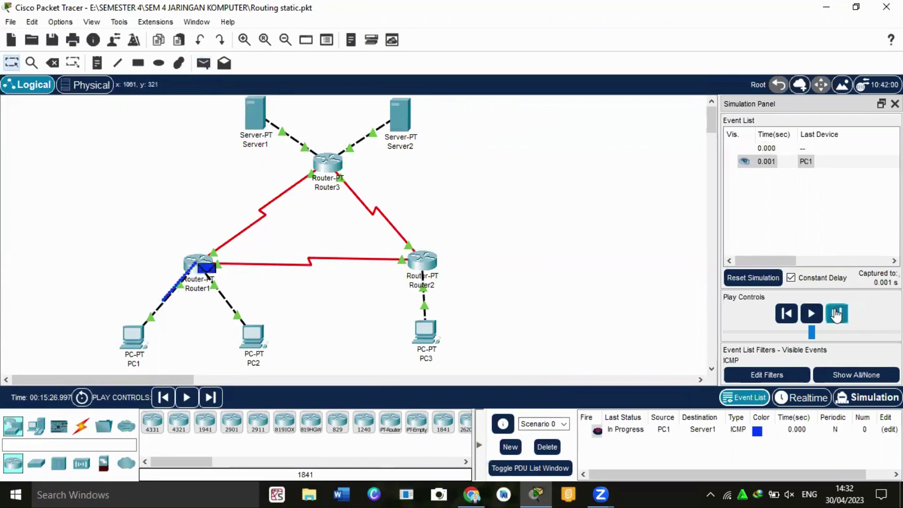
left_click(836, 314)
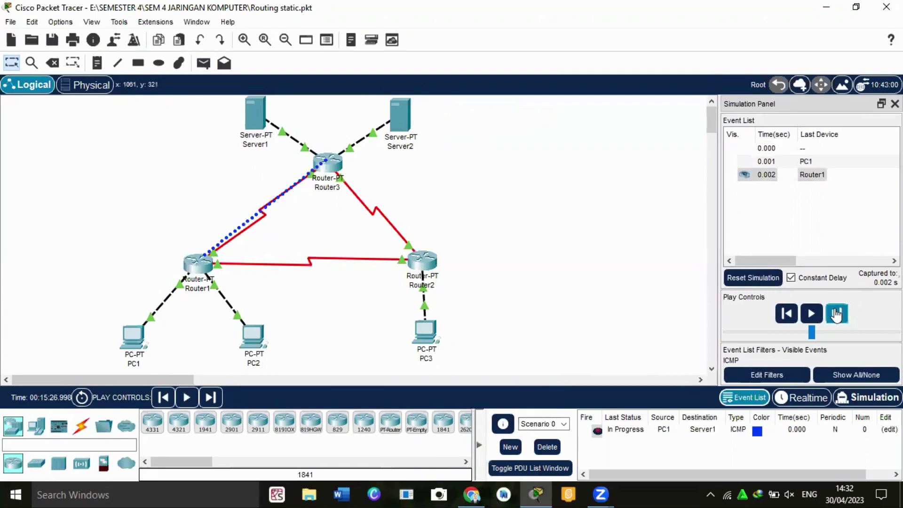
left_click(837, 314)
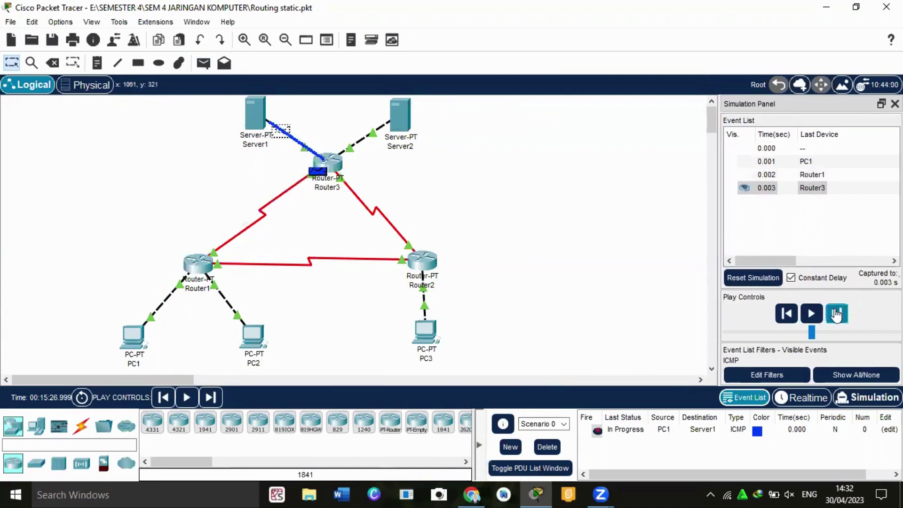
left_click(837, 314)
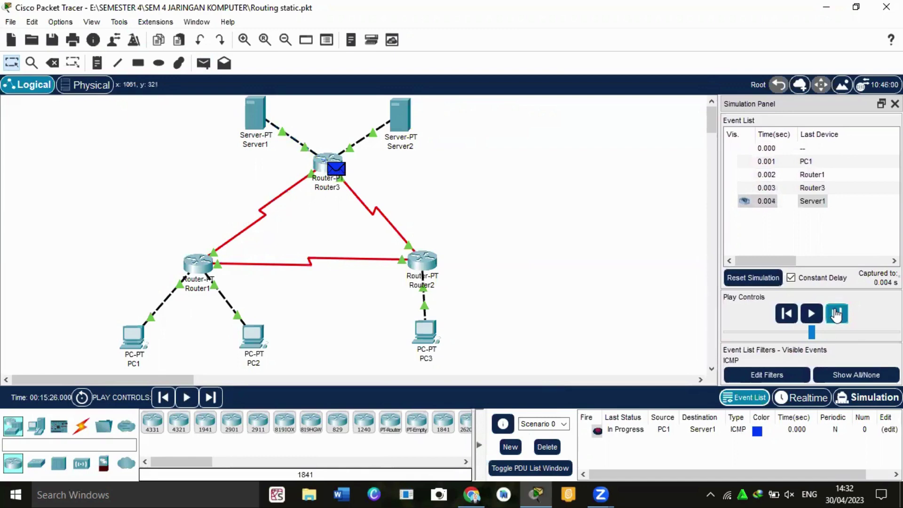
left_click(836, 314)
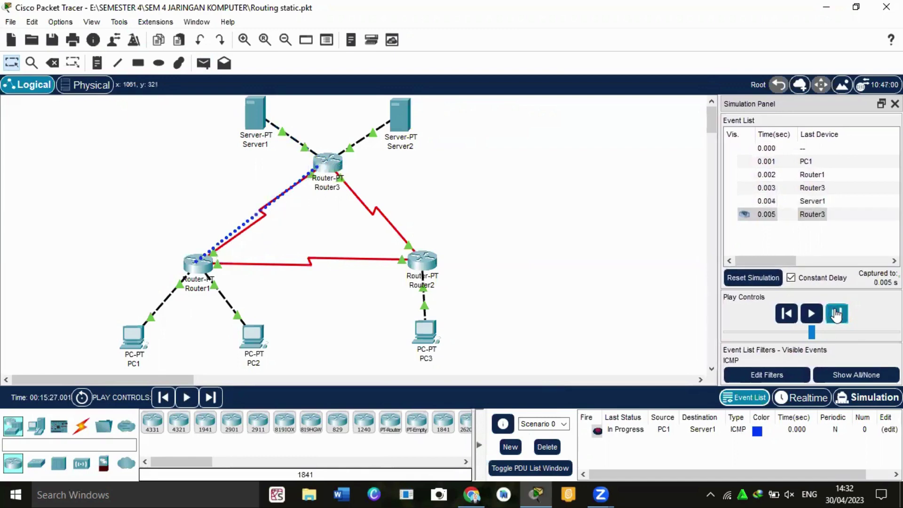
left_click(837, 314)
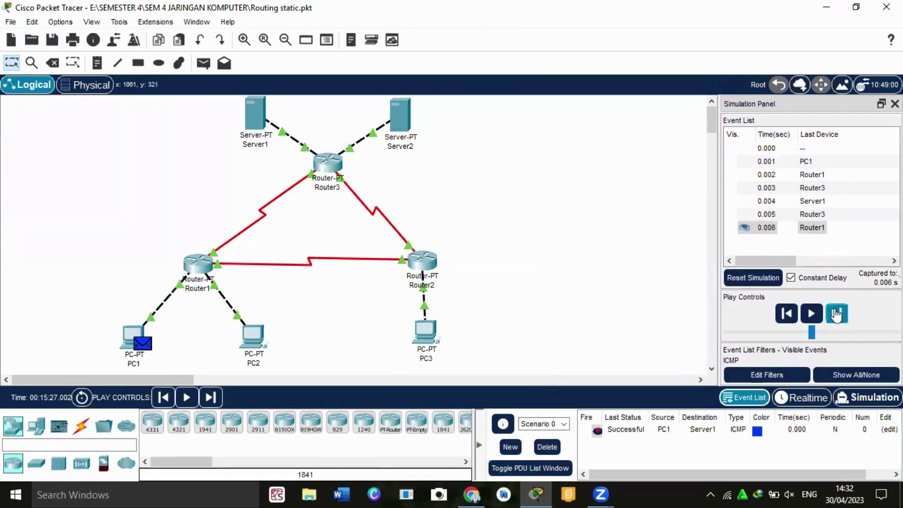
left_click(548, 446)
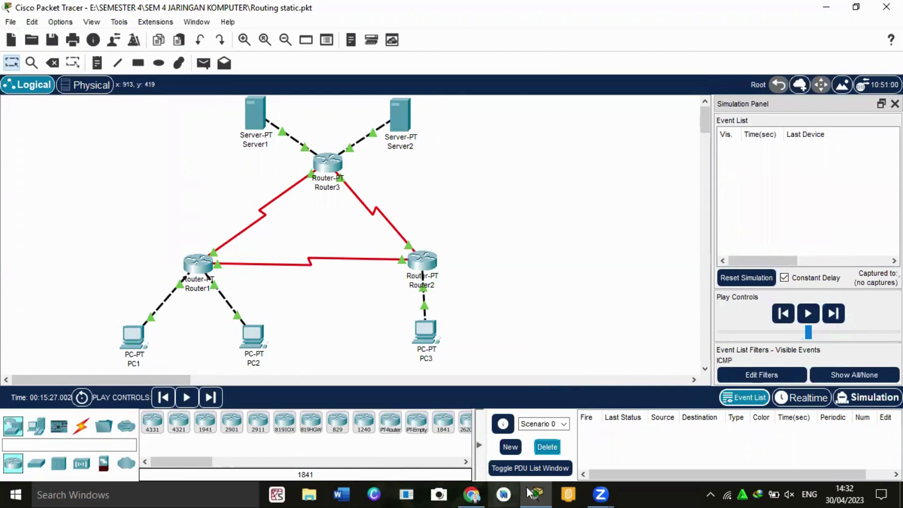
Check the fourth scenario in the Chrome article, return to Cisco Packet Tracer and add a simple PDU from PC1 to Server2.
mouse_move(479, 493)
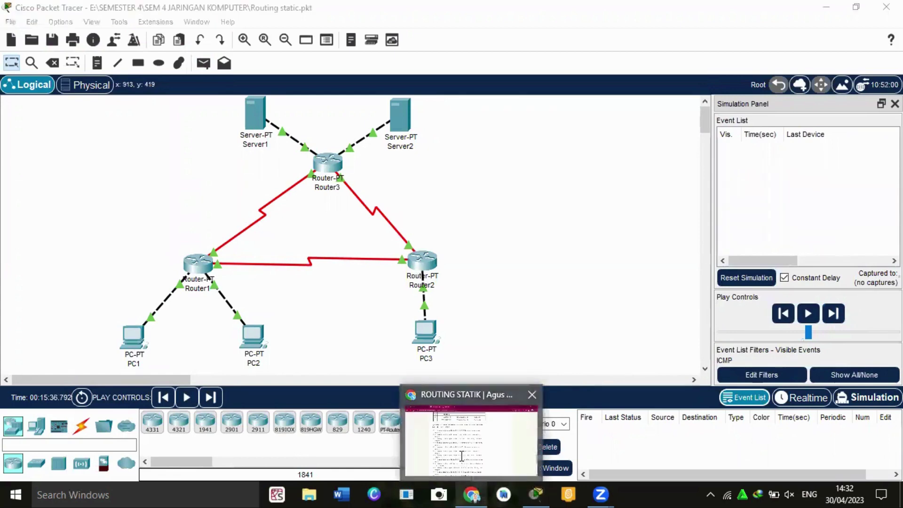
left_click(473, 447)
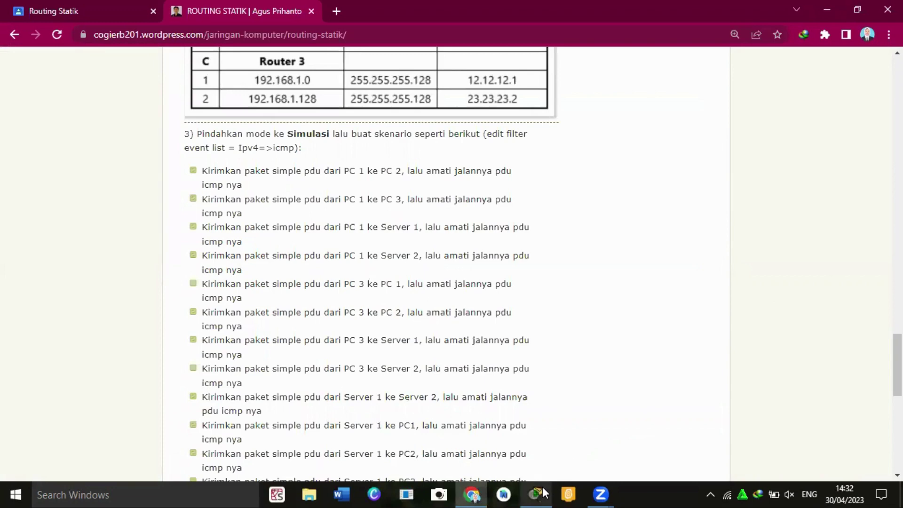
mouse_move(543, 486)
left_click(550, 448)
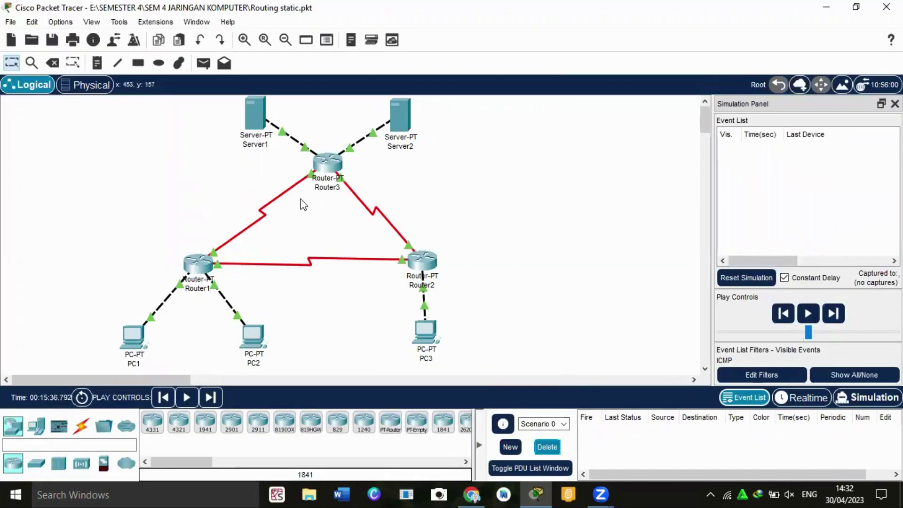
key("p")
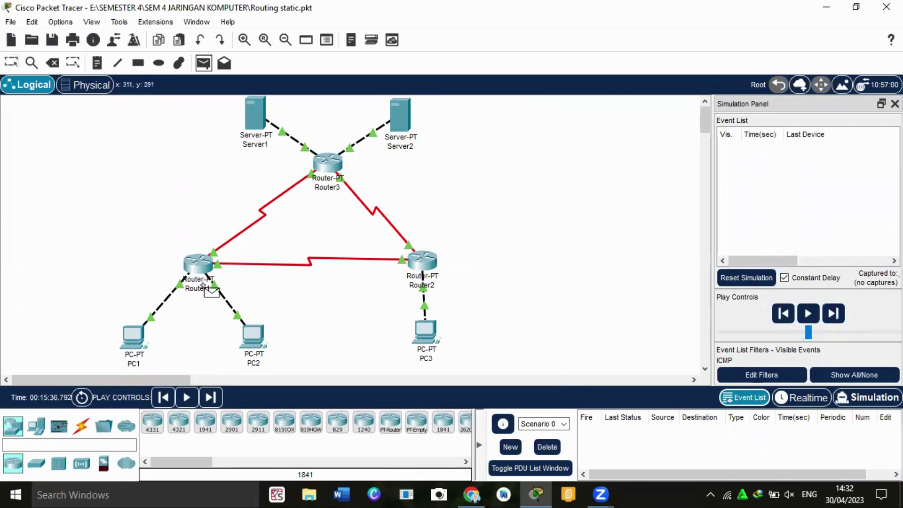
left_click(135, 330)
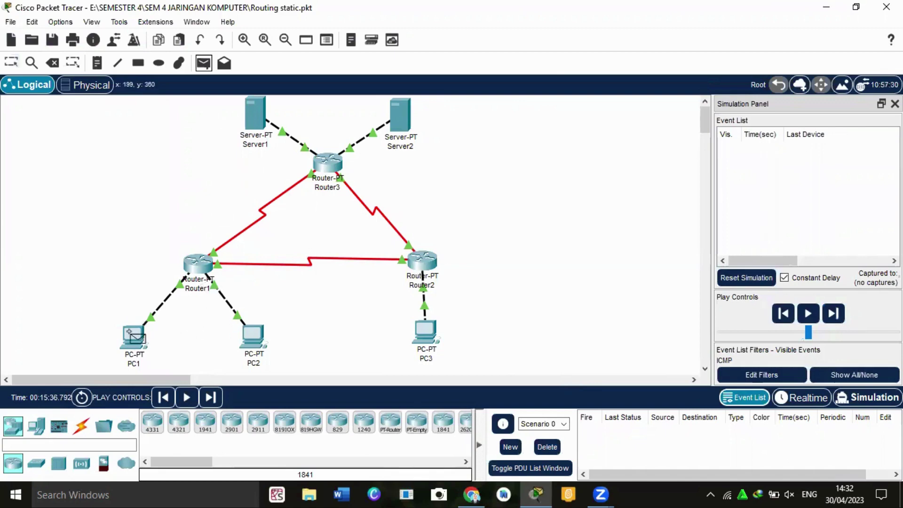
left_click(399, 121)
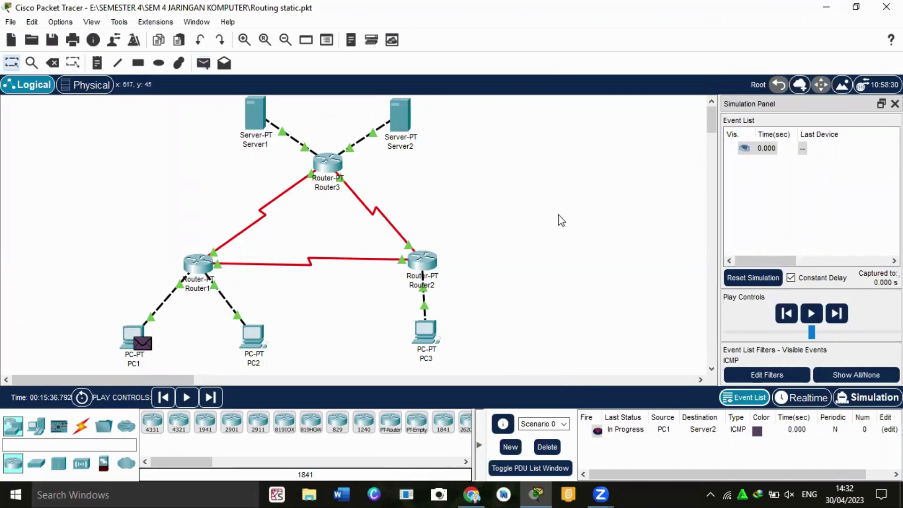
Step the simulation forward until the PC1-to-Server2 PDU's reply reaches PC1, and delete Scenario 0's PDU.
left_click(836, 315)
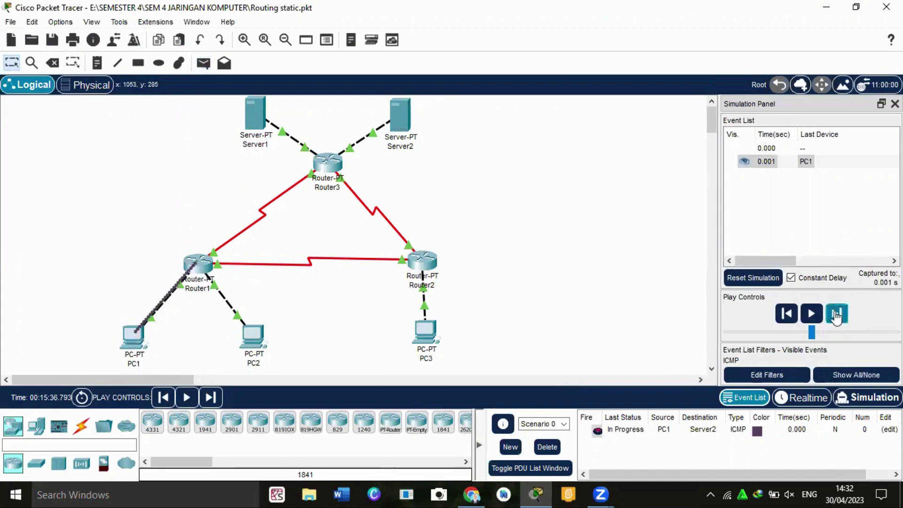
left_click(836, 315)
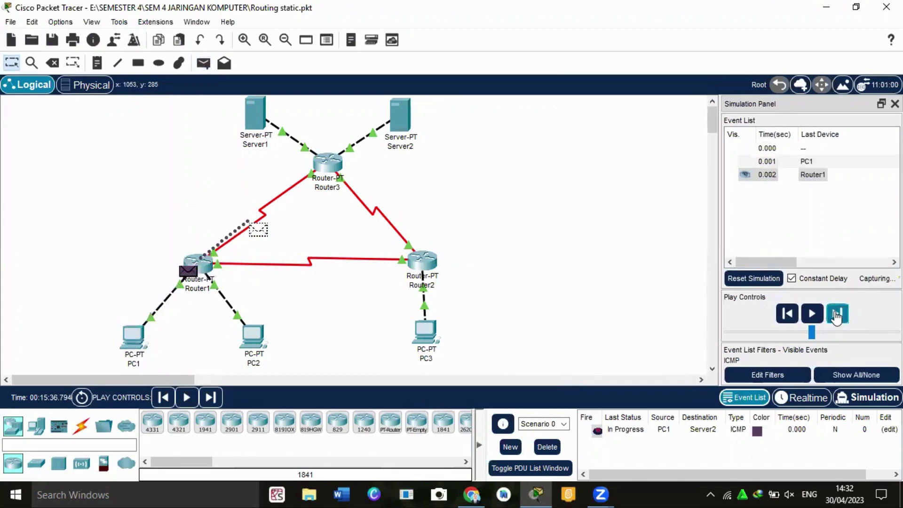
left_click(836, 315)
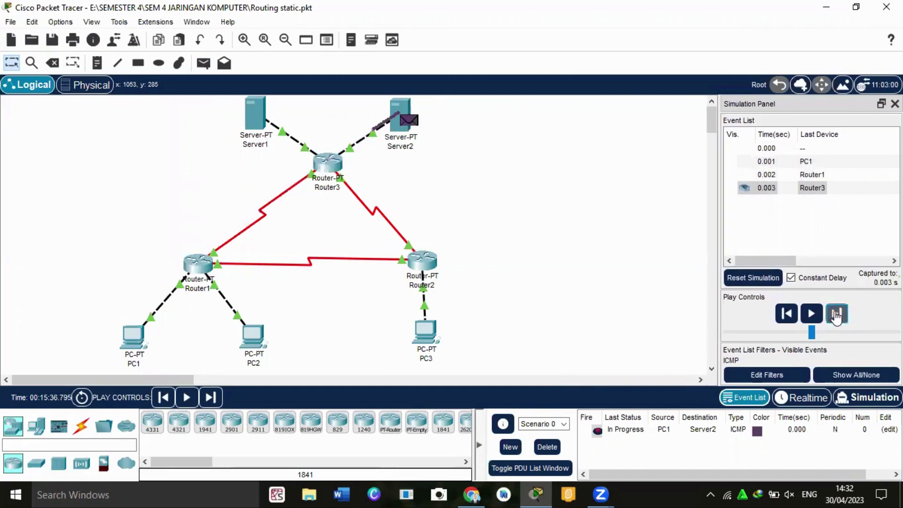
left_click(836, 315)
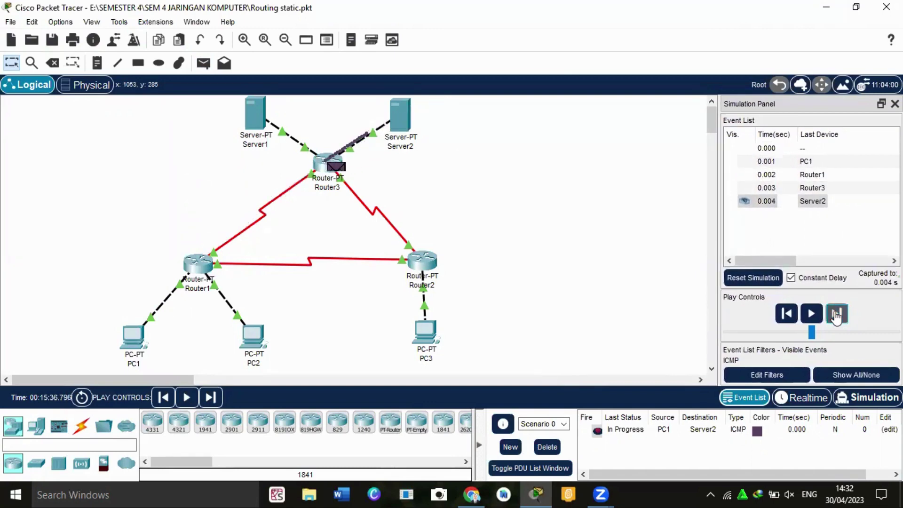
left_click(836, 315)
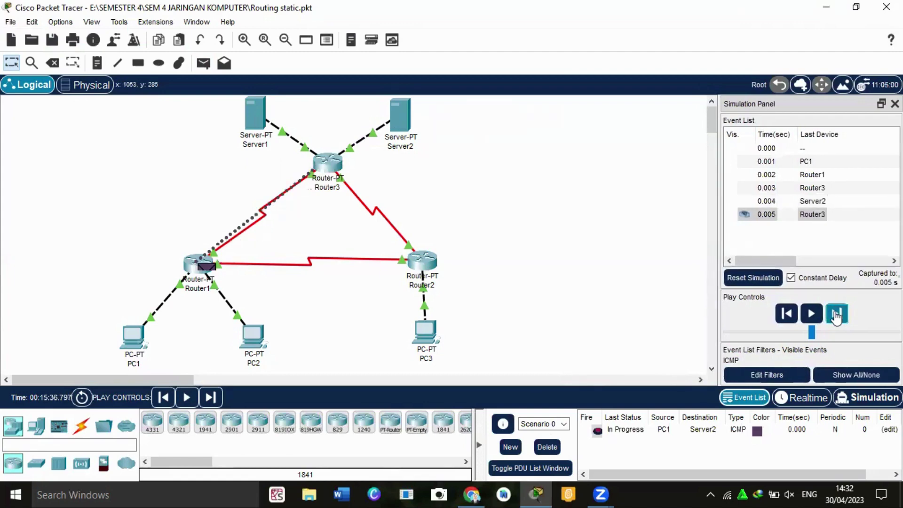
left_click(836, 316)
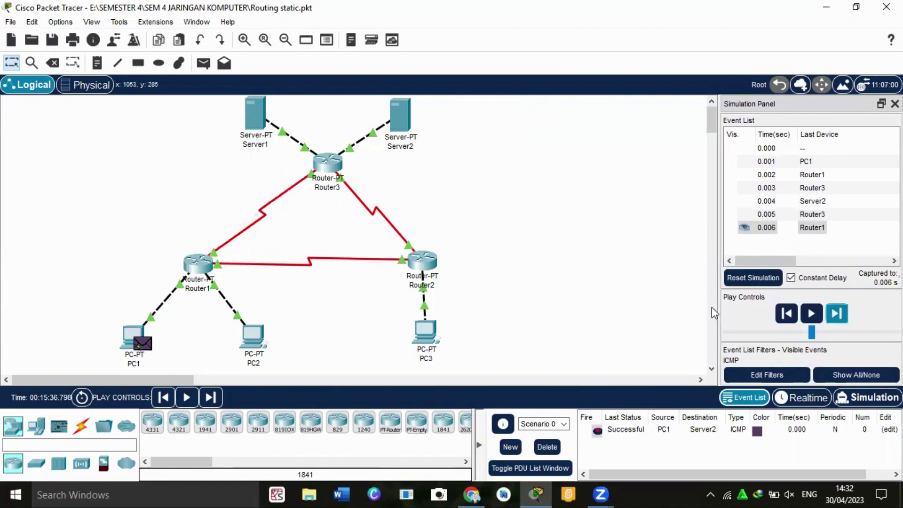
left_click(547, 447)
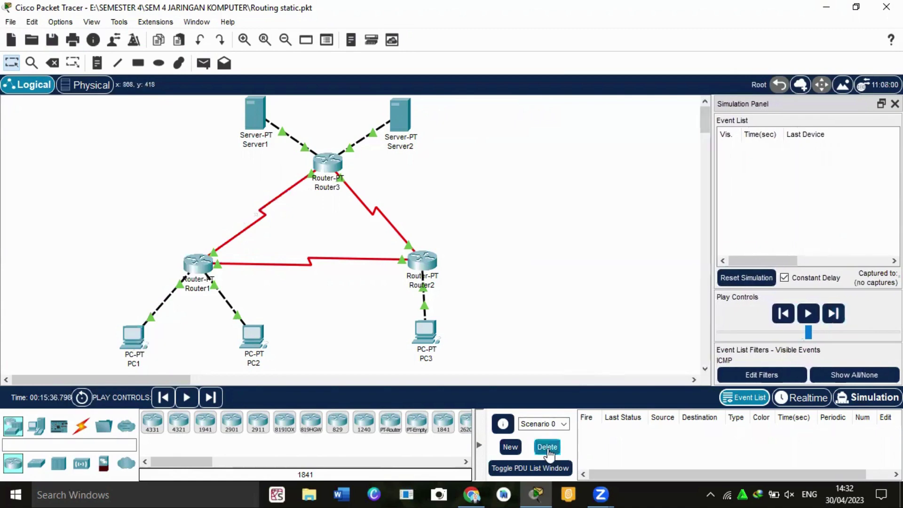
Check the fifth scenario in the Chrome article, return to Cisco Packet Tracer and add a simple PDU from PC3 to PC1.
mouse_move(472, 494)
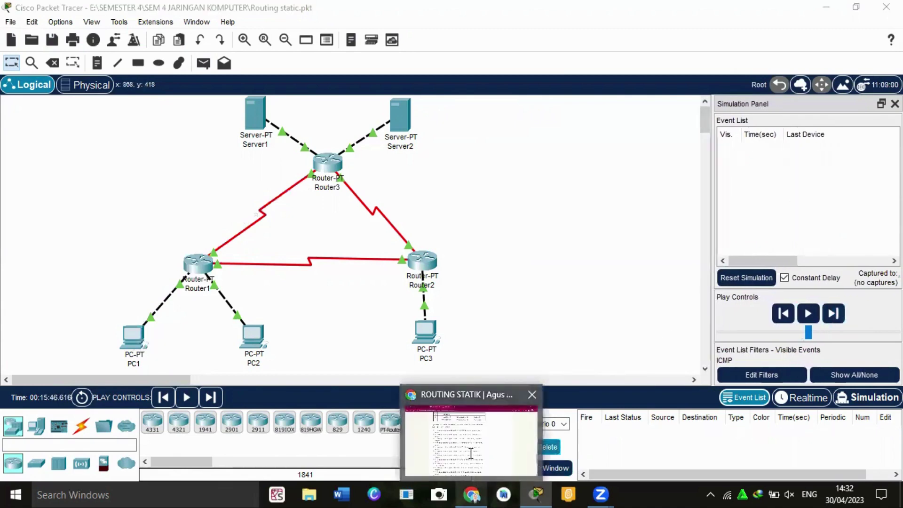
left_click(472, 459)
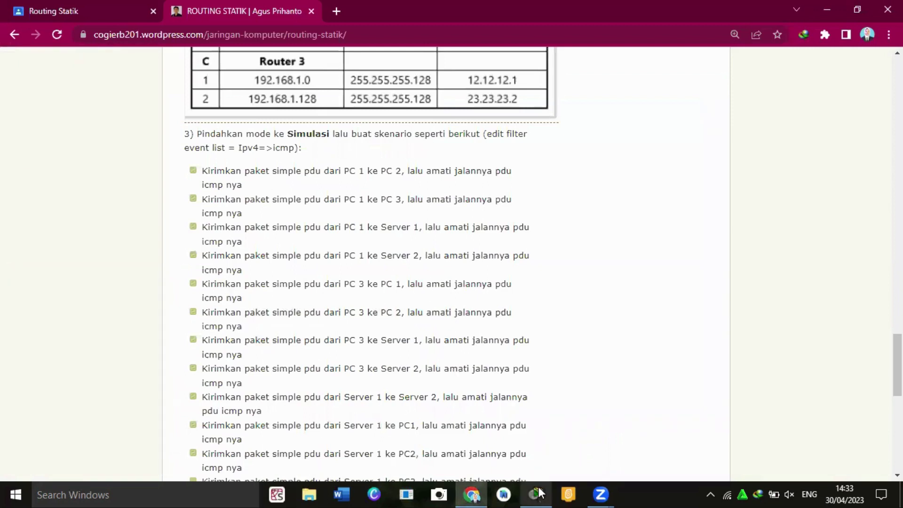
mouse_move(536, 494)
left_click(541, 451)
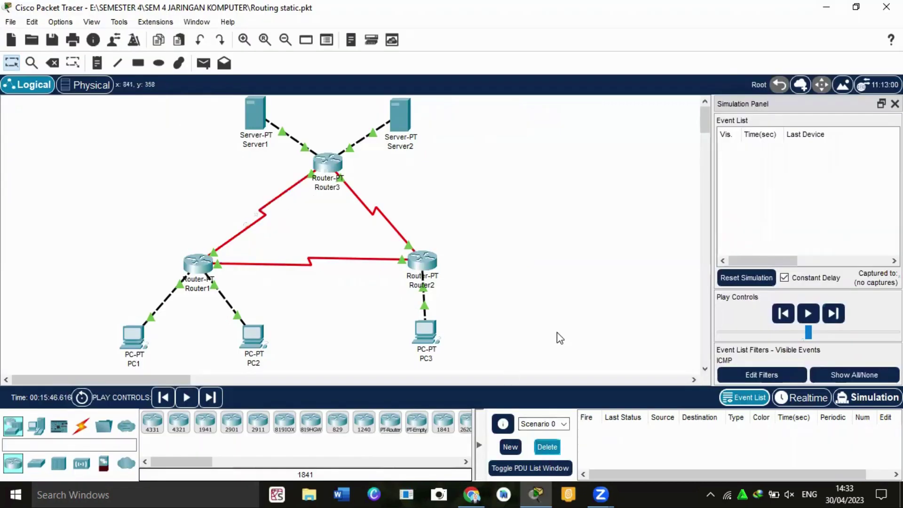
left_click(203, 62)
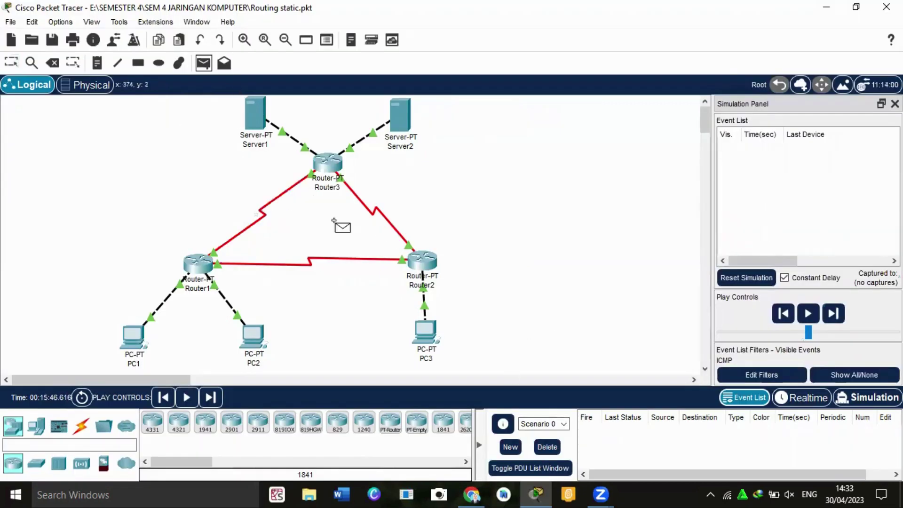
left_click(426, 332)
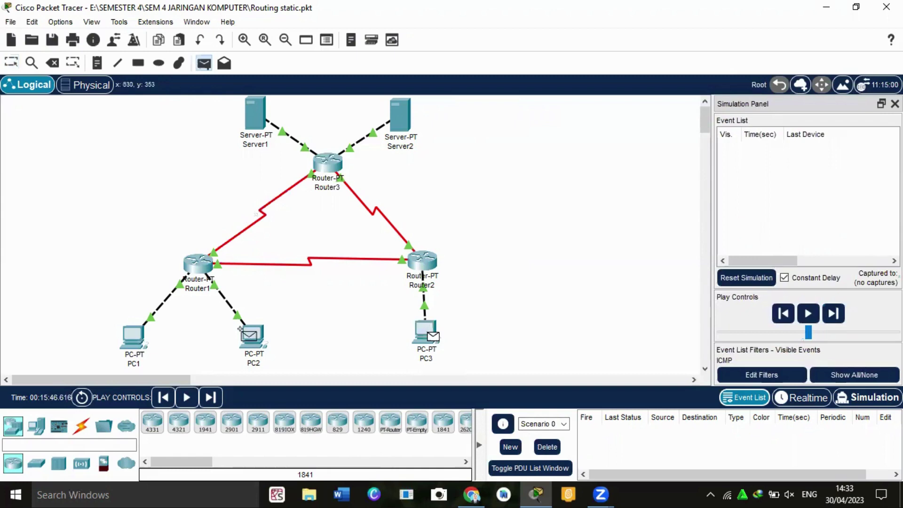
left_click(133, 336)
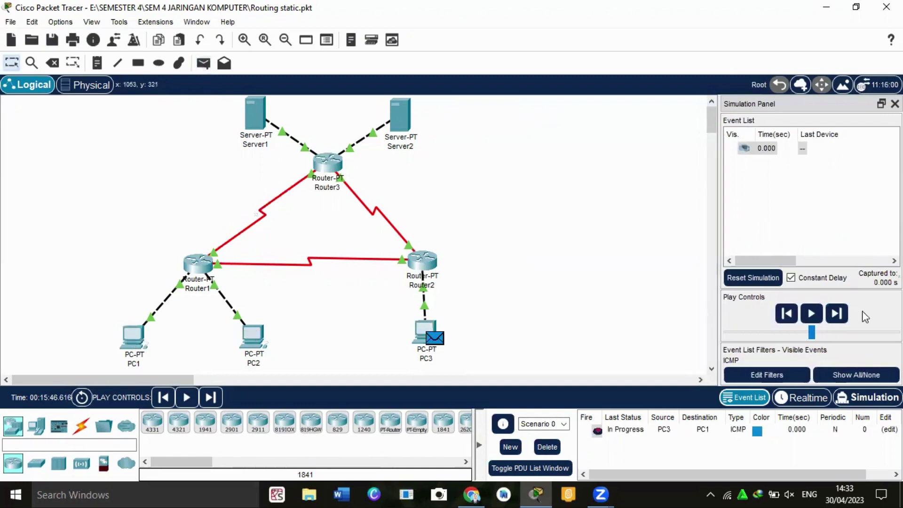
Step the simulation forward until the PC3-to-PC1 PDU's reply reaches PC3, and delete Scenario 0's PDU.
left_click(839, 315)
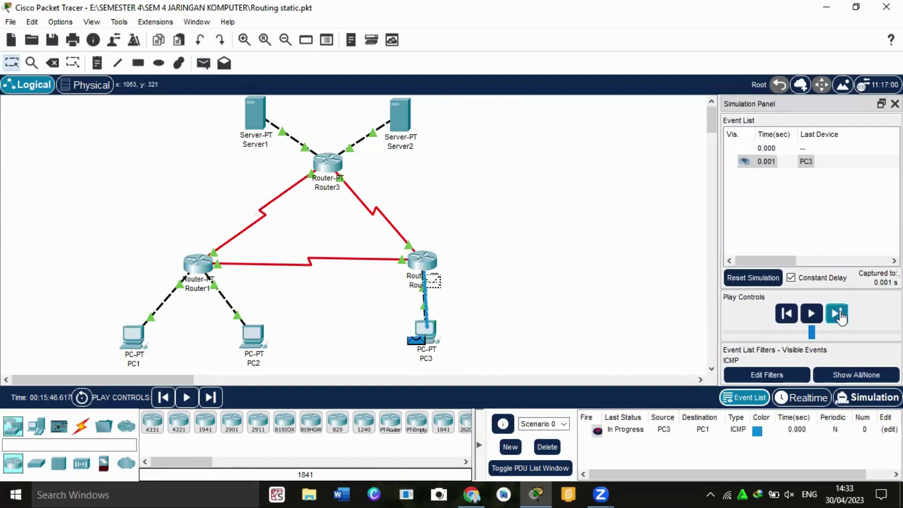
left_click(839, 315)
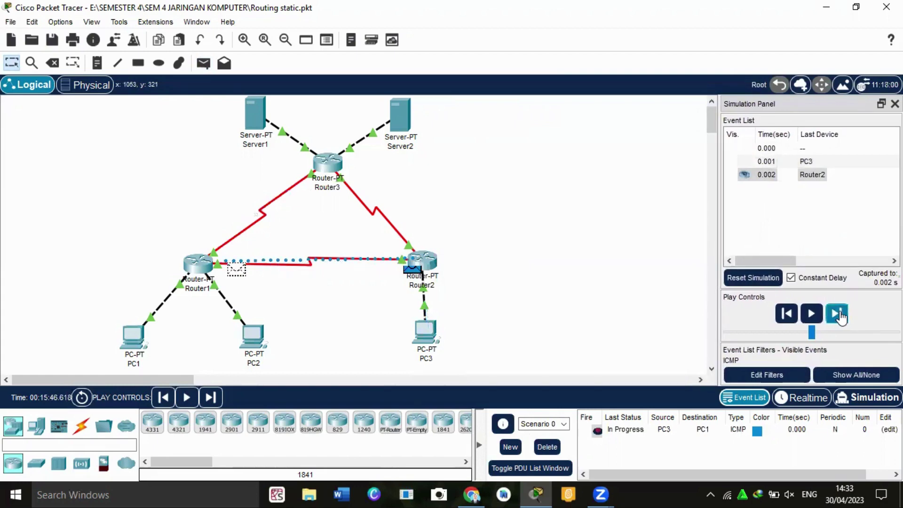
left_click(839, 315)
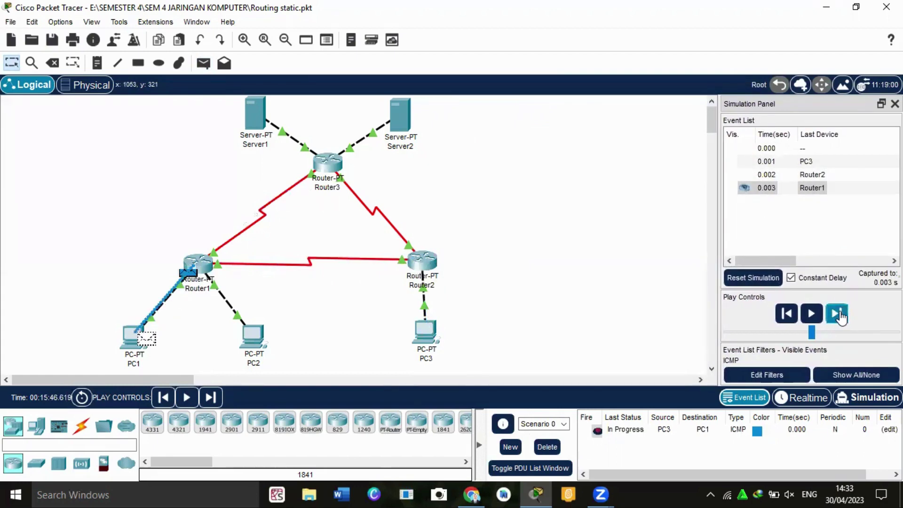
left_click(839, 315)
left_click(839, 315)
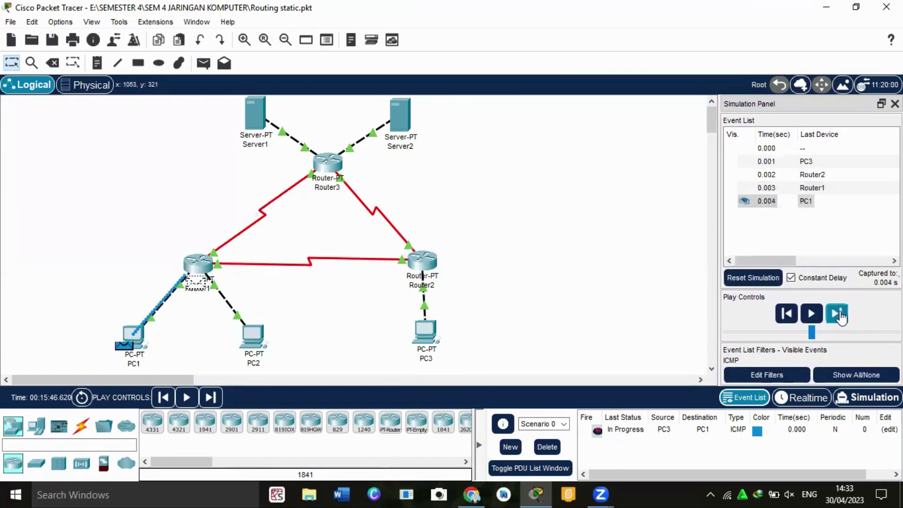
left_click(839, 315)
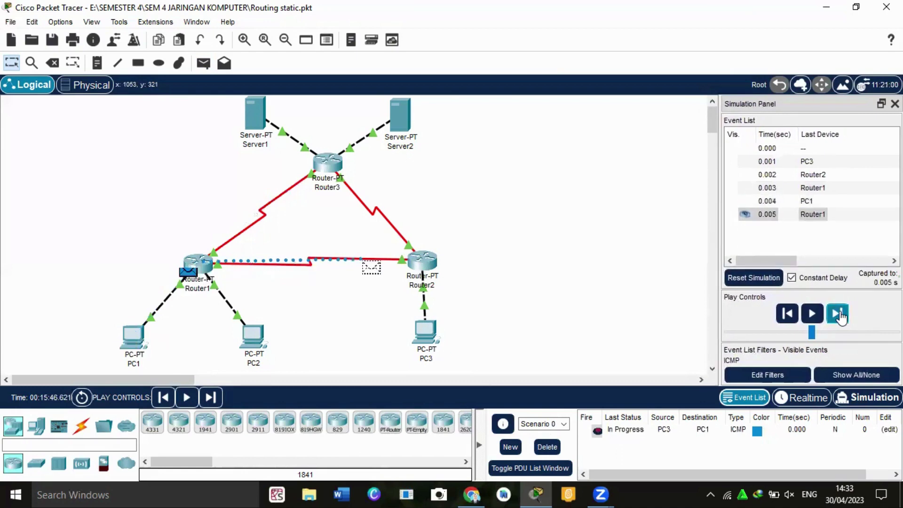
left_click(839, 315)
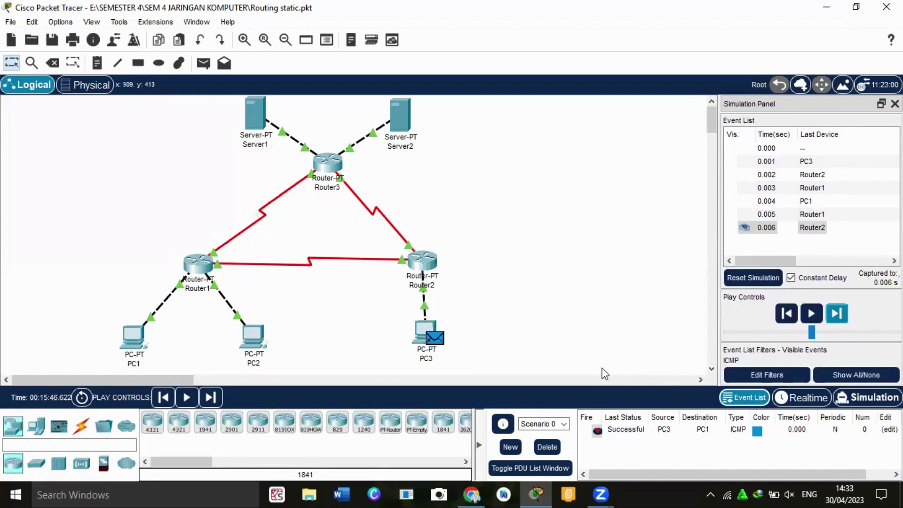
left_click(546, 447)
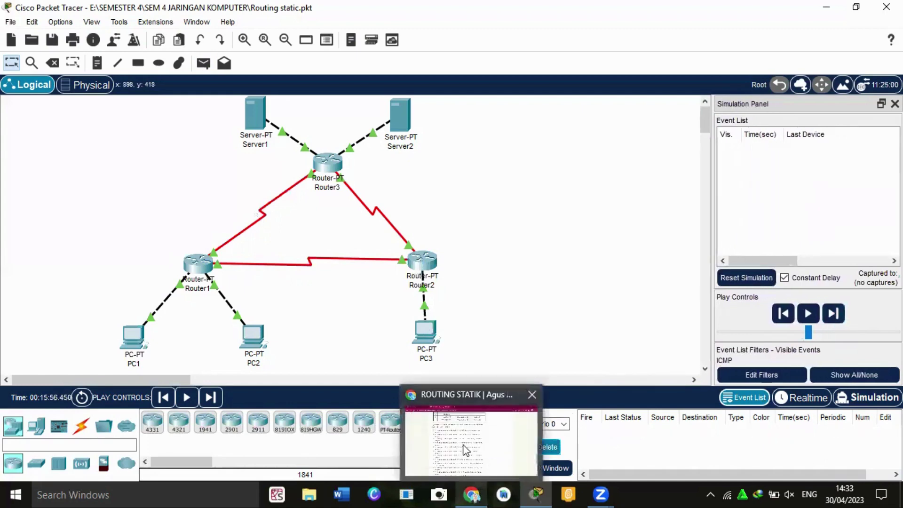
Check the sixth scenario in the Chrome article, return to Cisco Packet Tracer and add a simple PDU from PC3 to PC2.
left_click(517, 447)
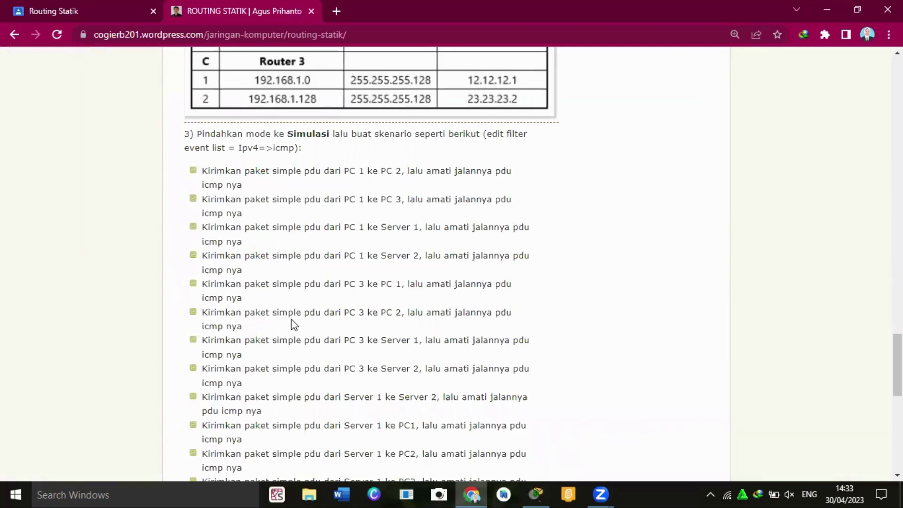
mouse_move(534, 493)
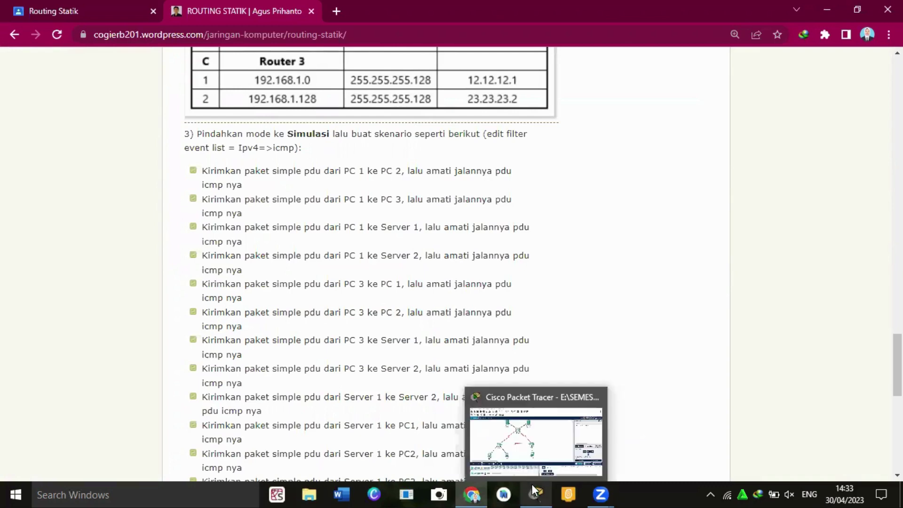
left_click(540, 449)
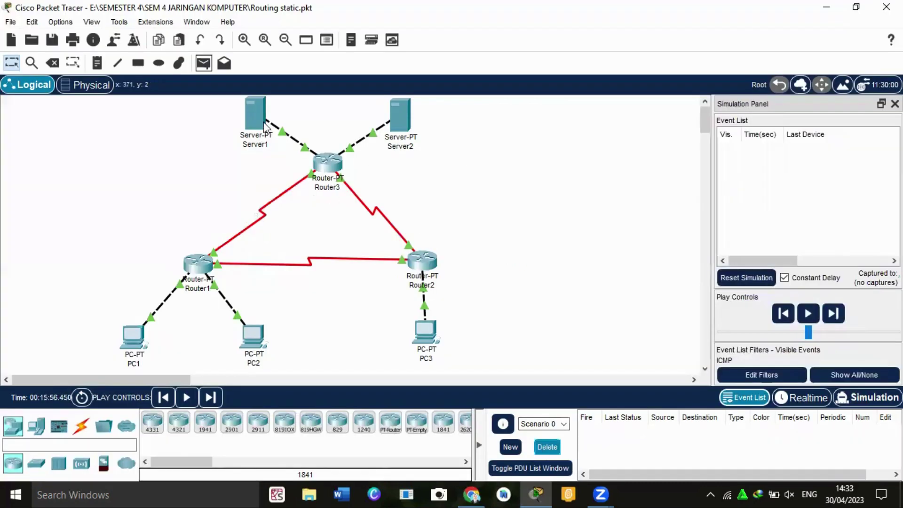
left_click(423, 334)
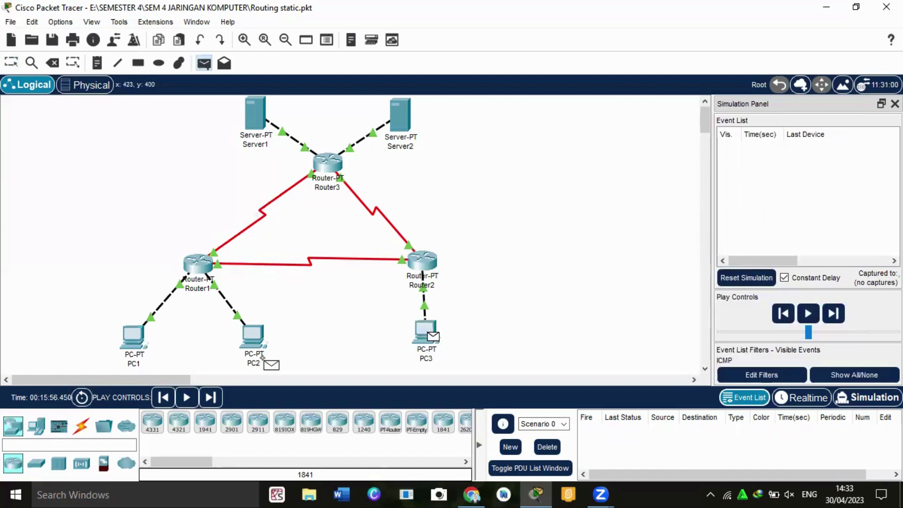
left_click(253, 336)
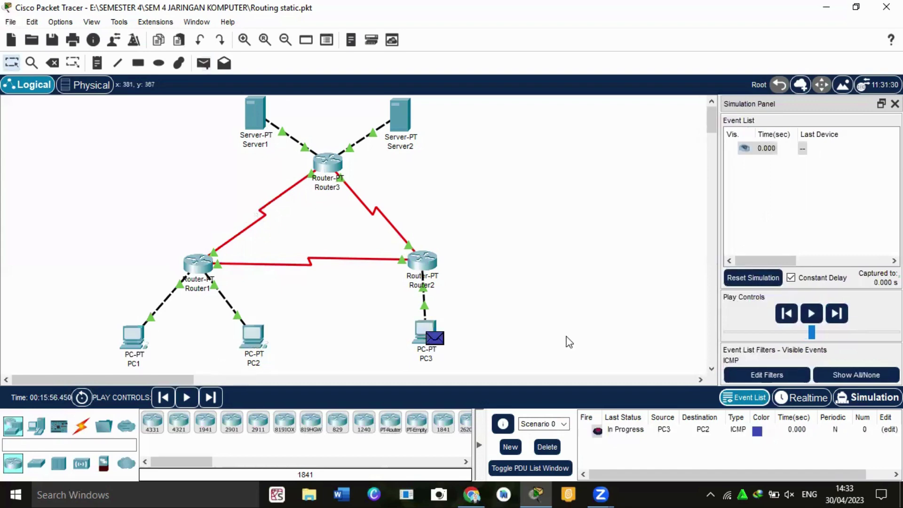
Step the simulation forward until the PC3-to-PC2 PDU's reply reaches PC3, and delete Scenario 0's PDU.
left_click(836, 315)
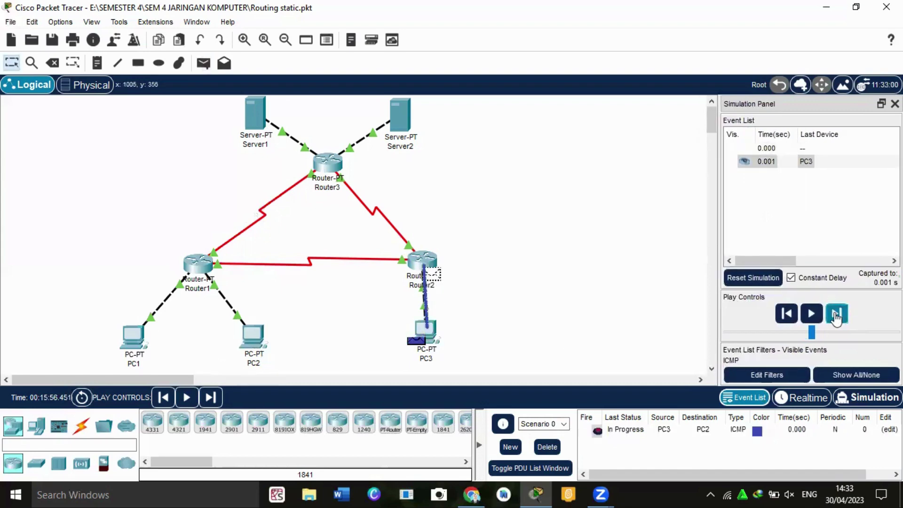
left_click(836, 315)
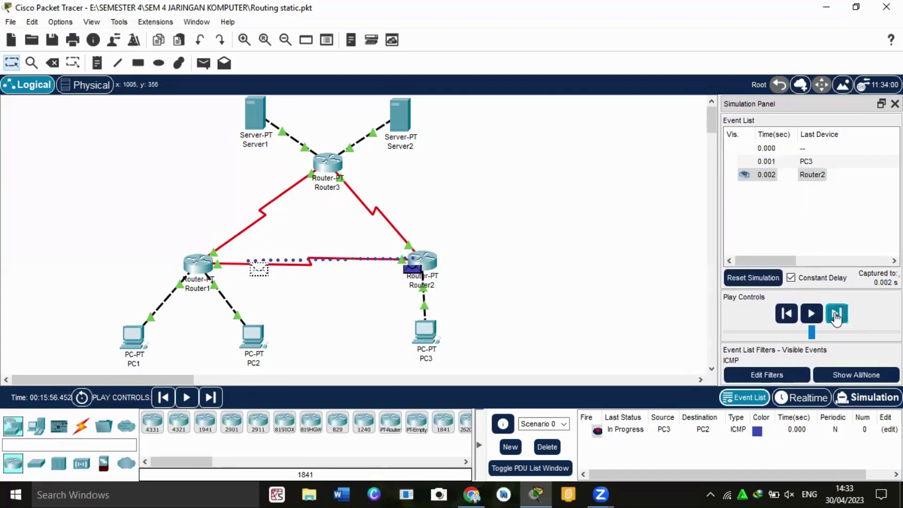
left_click(836, 316)
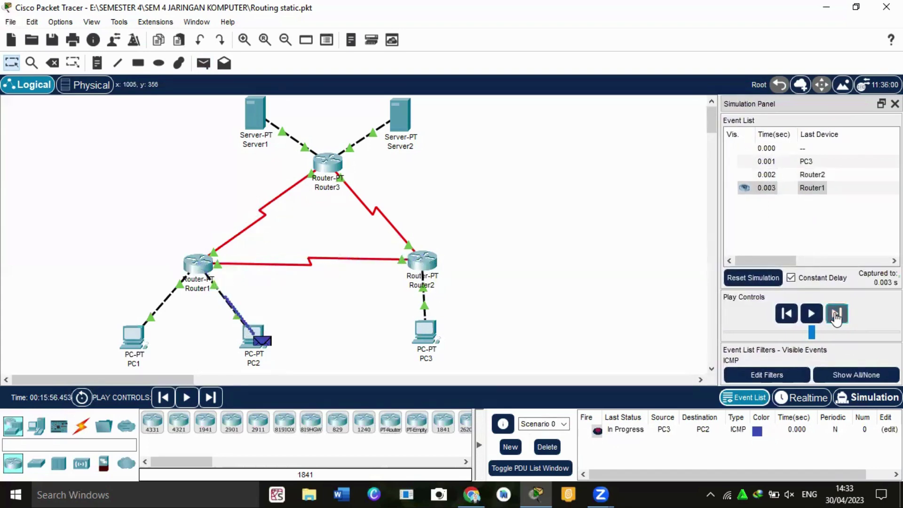
left_click(836, 315)
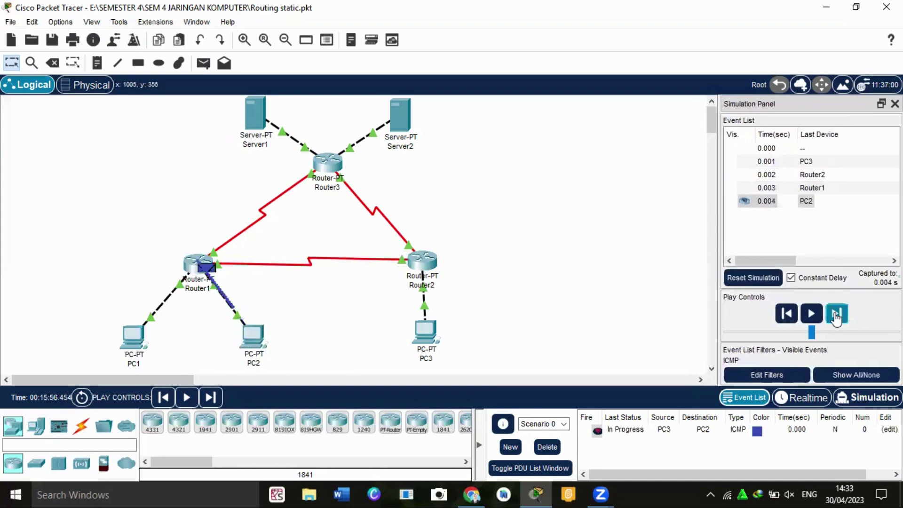
left_click(836, 315)
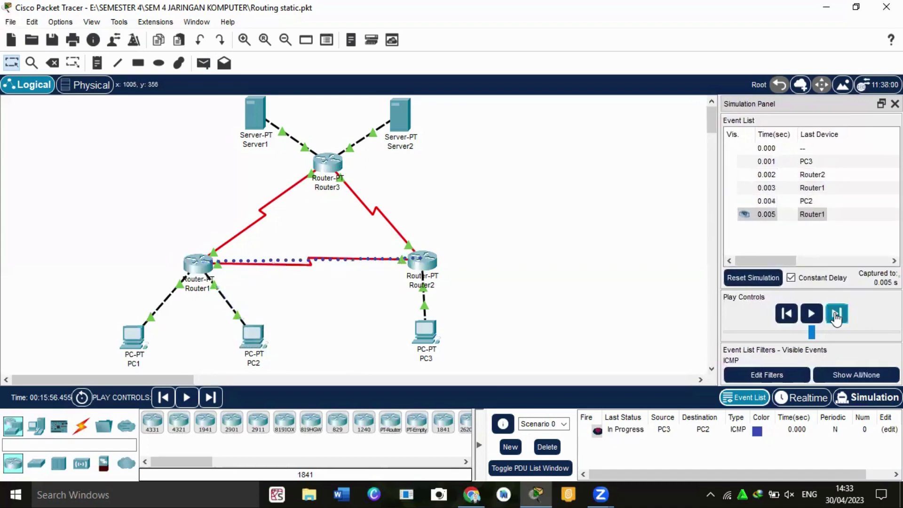
left_click(836, 315)
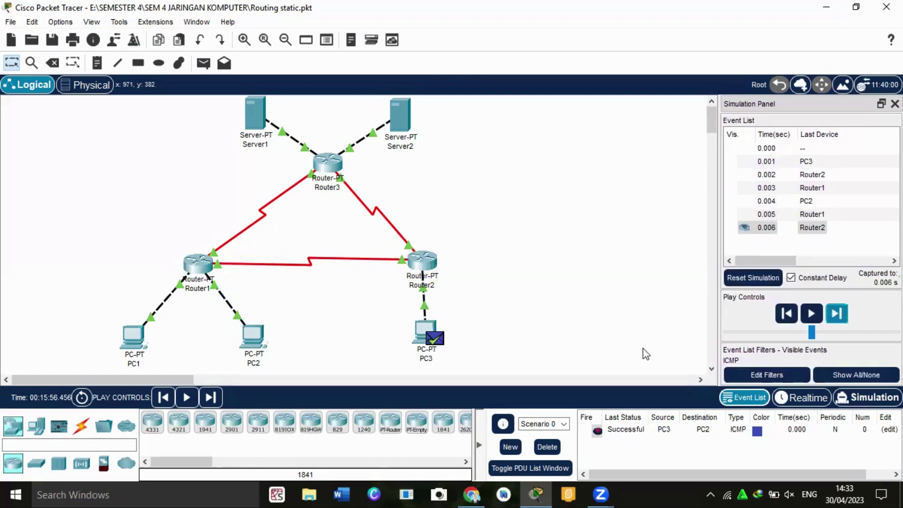
left_click(545, 448)
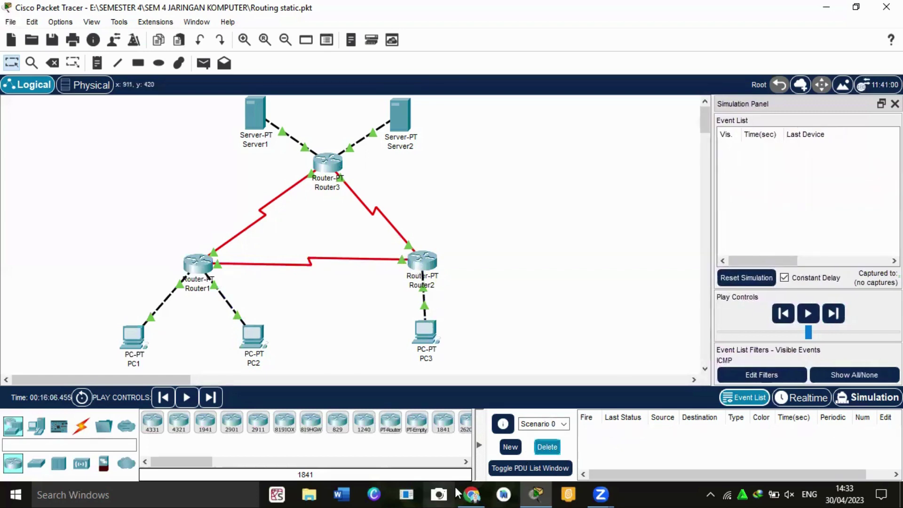
Check the seventh scenario in the Chrome article, return to Cisco Packet Tracer and add a simple PDU from PC3 to Server1.
mouse_move(472, 494)
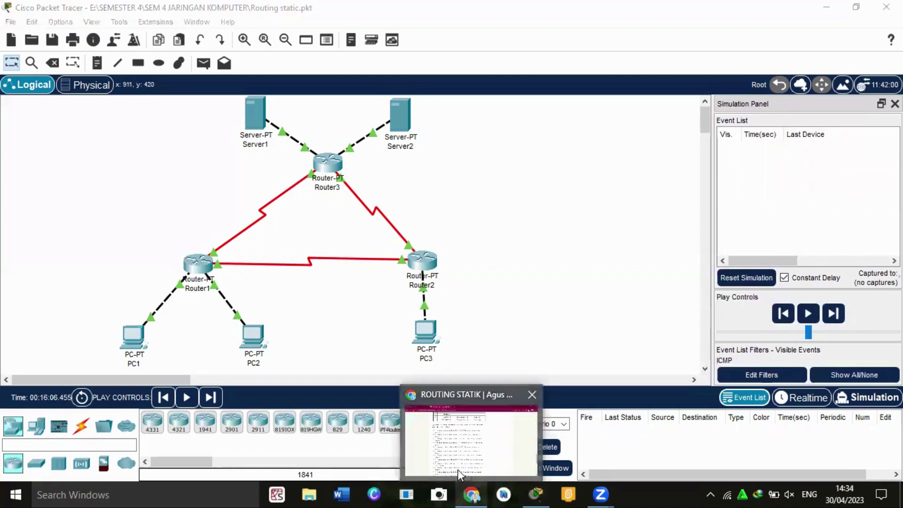
left_click(458, 469)
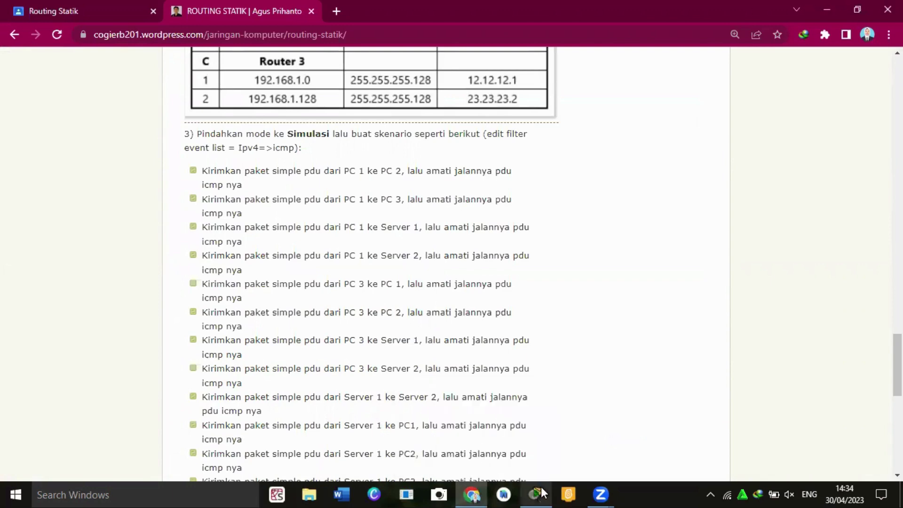
mouse_move(541, 486)
left_click(542, 451)
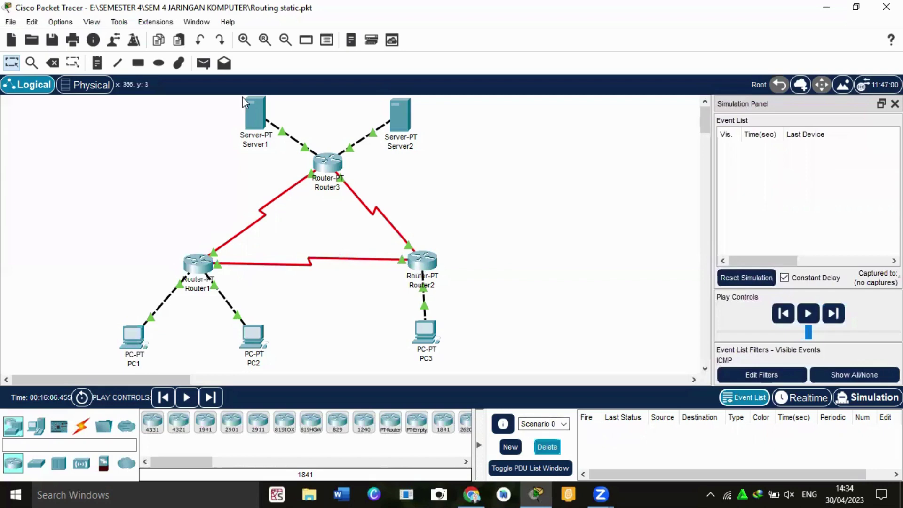
key("p")
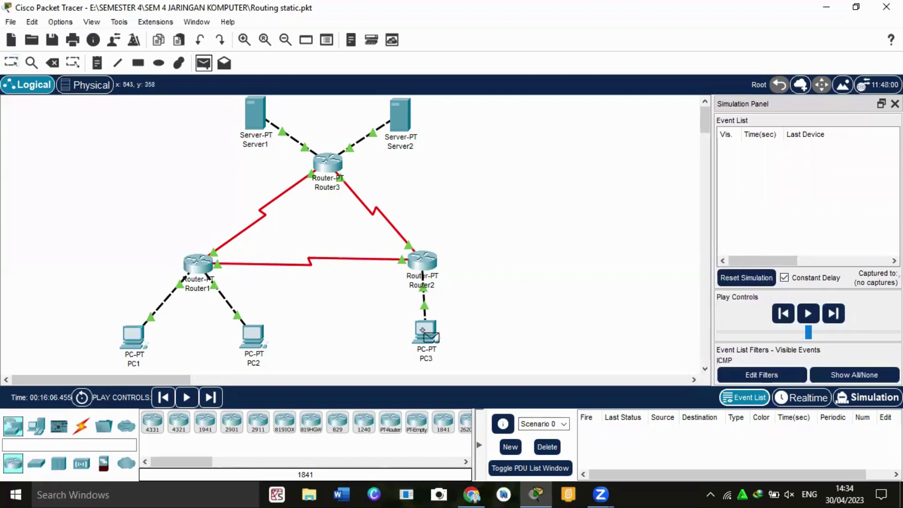
left_click(424, 331)
left_click(255, 114)
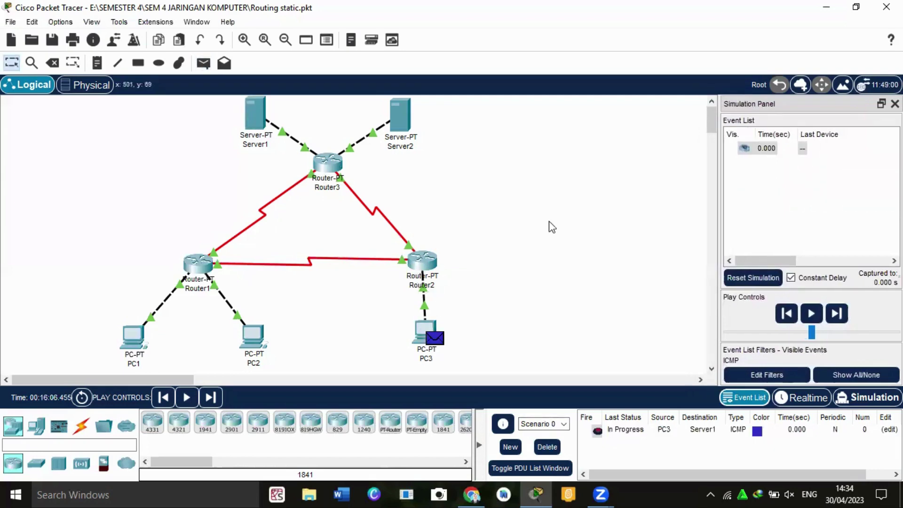
Step the simulation forward until the PC3-to-Server1 PDU's reply reaches PC3, and delete Scenario 0's PDU.
left_click(837, 314)
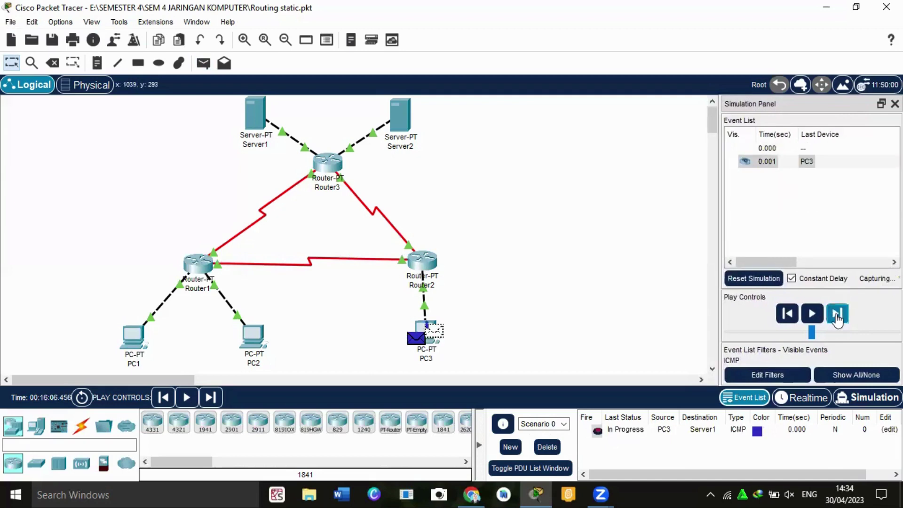
left_click(837, 315)
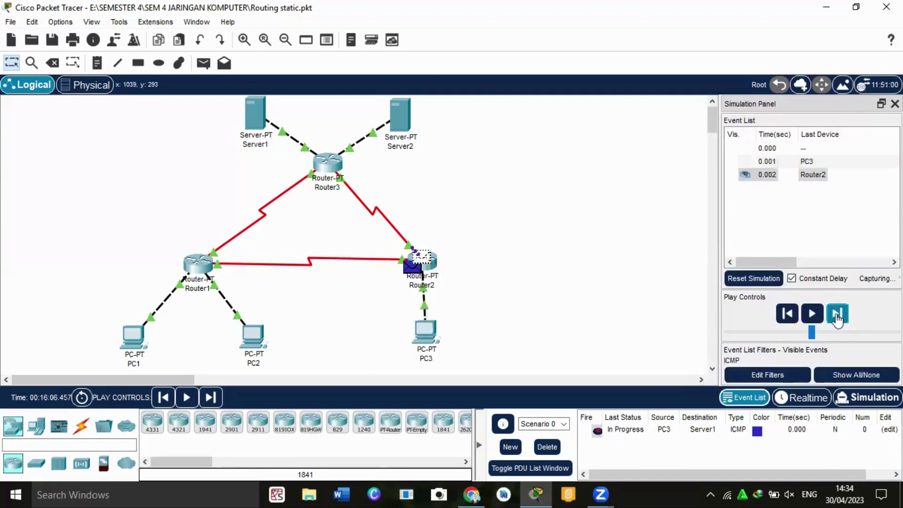
left_click(836, 315)
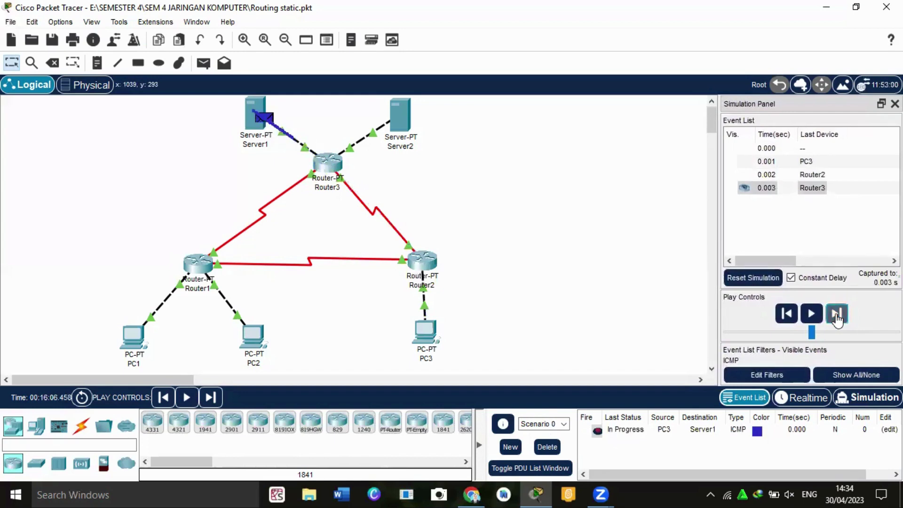
left_click(837, 315)
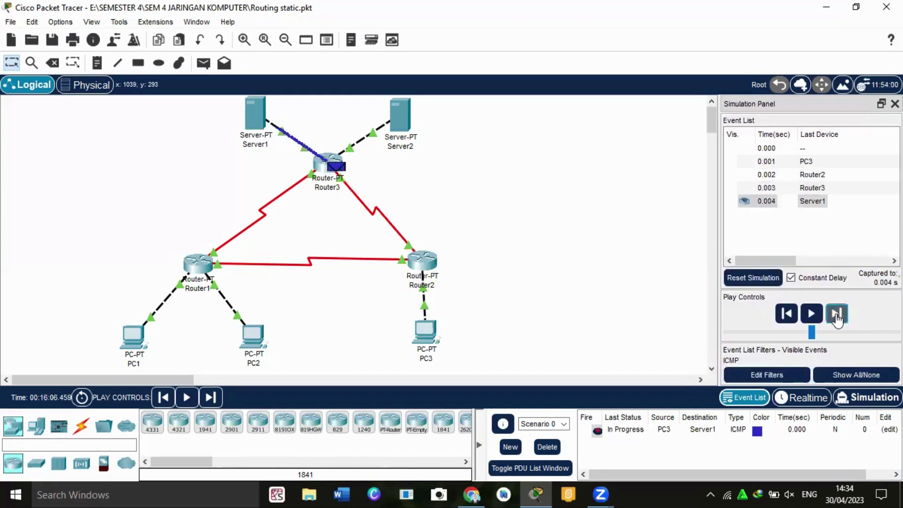
left_click(837, 315)
left_click(837, 315)
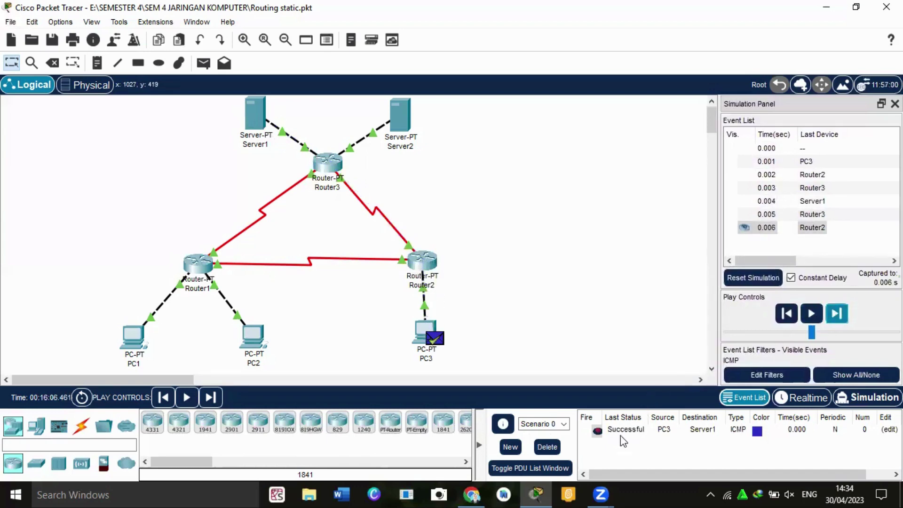
left_click(543, 451)
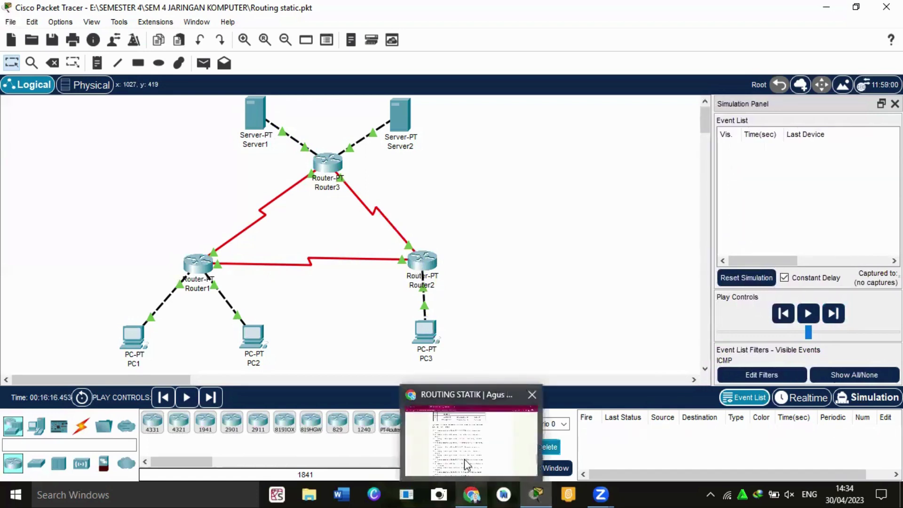
Check the eighth scenario in the Chrome article, return to Cisco Packet Tracer and add a simple PDU from PC3 to Server2.
left_click(471, 494)
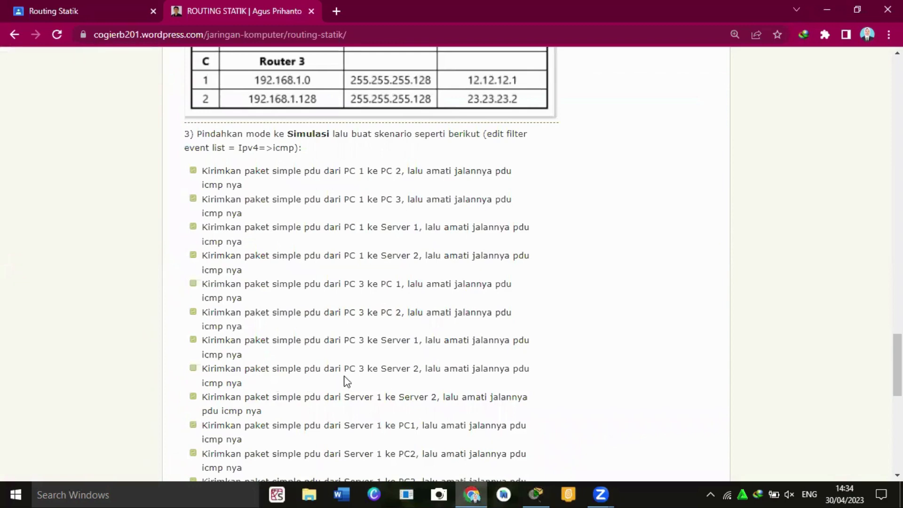
mouse_move(535, 494)
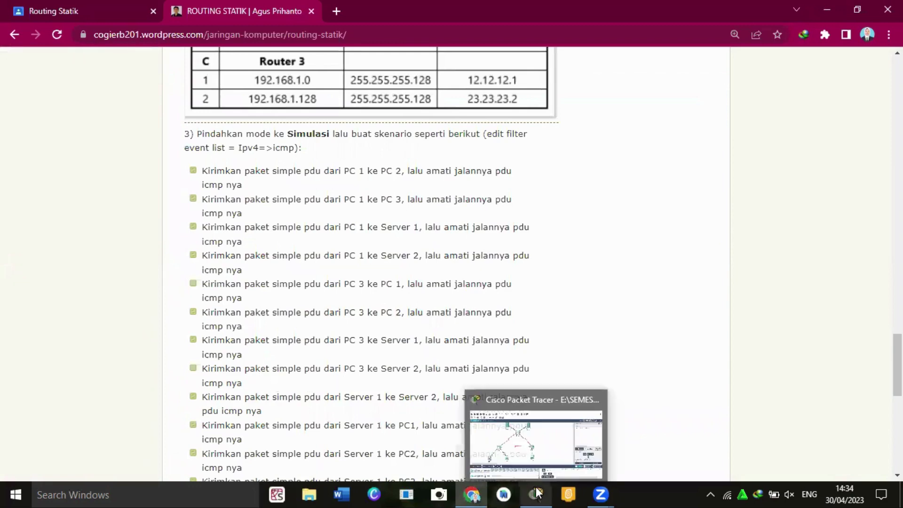
left_click(541, 450)
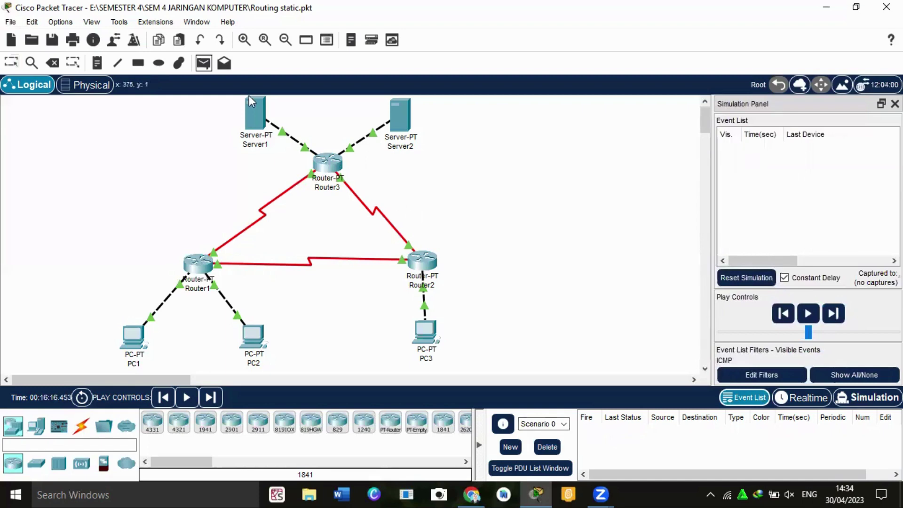
left_click(411, 327)
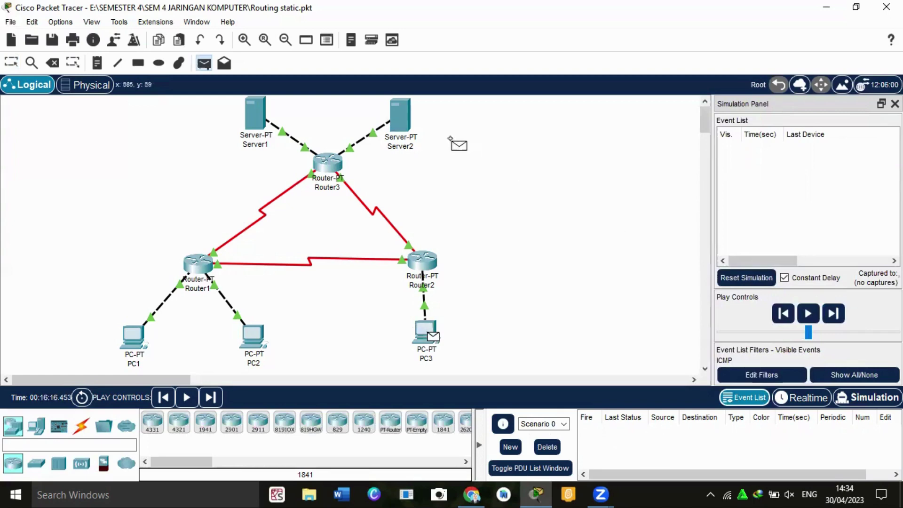
left_click(396, 109)
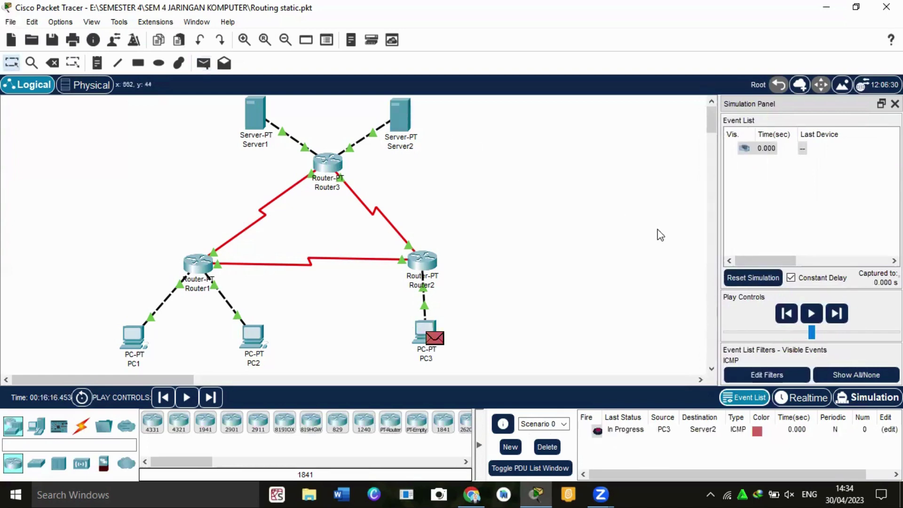
Step the simulation forward until the PC3-to-Server2 PDU's reply reaches PC3, and delete Scenario 0's PDU.
left_click(836, 314)
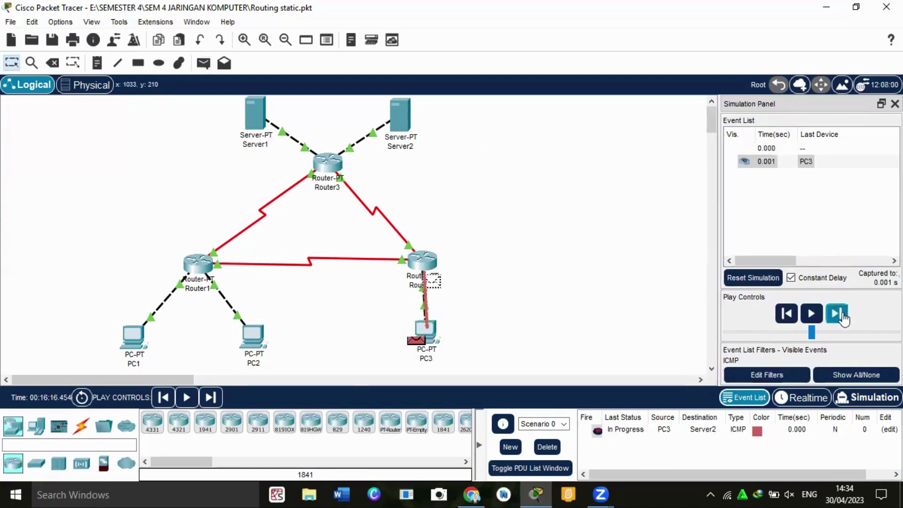
left_click(839, 315)
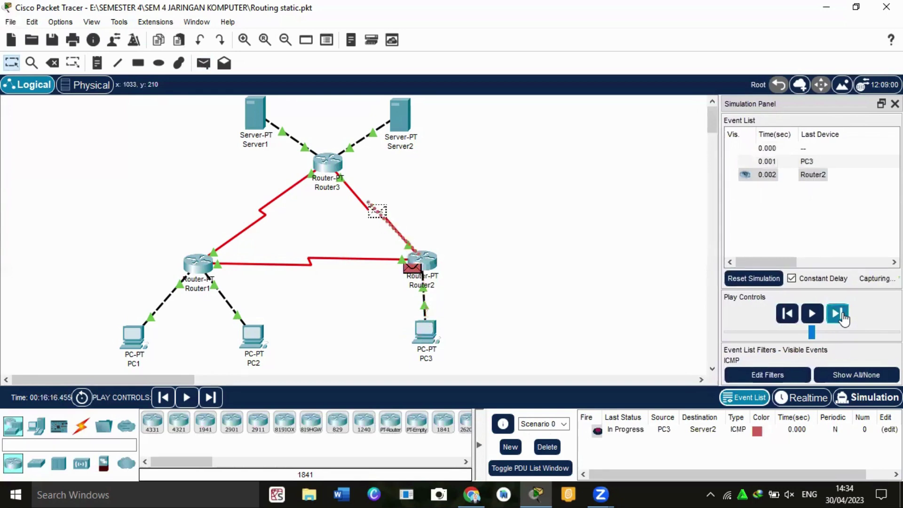
left_click(841, 316)
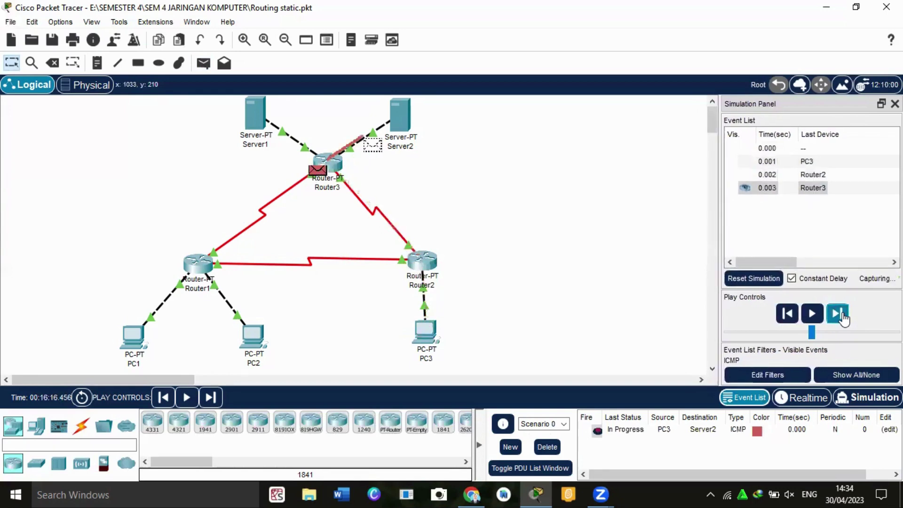
left_click(842, 316)
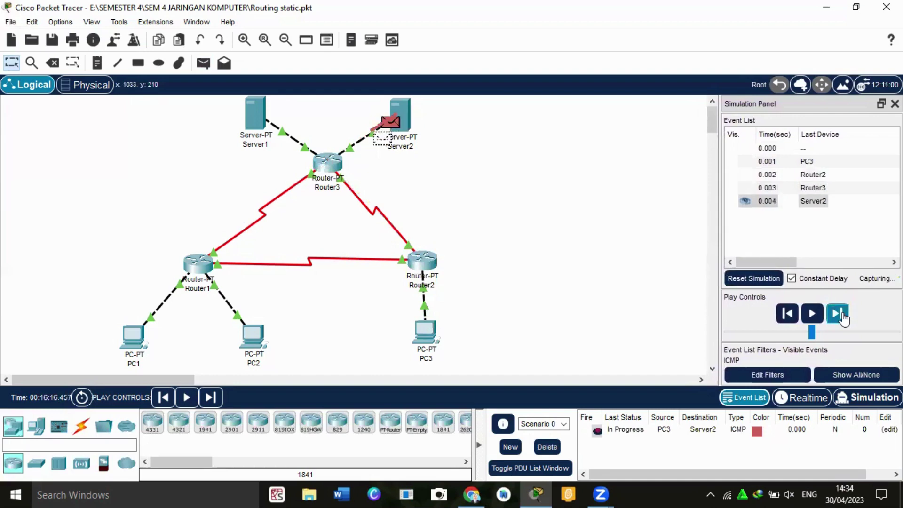
left_click(841, 316)
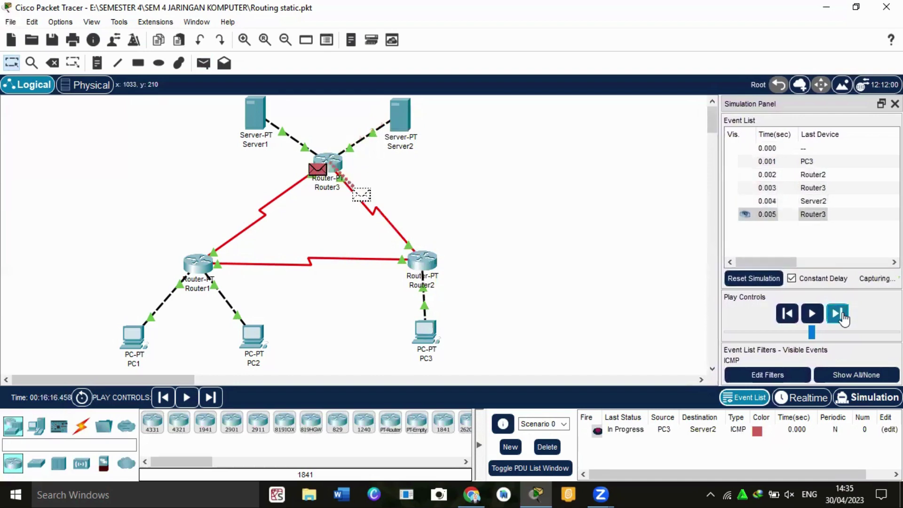
left_click(842, 316)
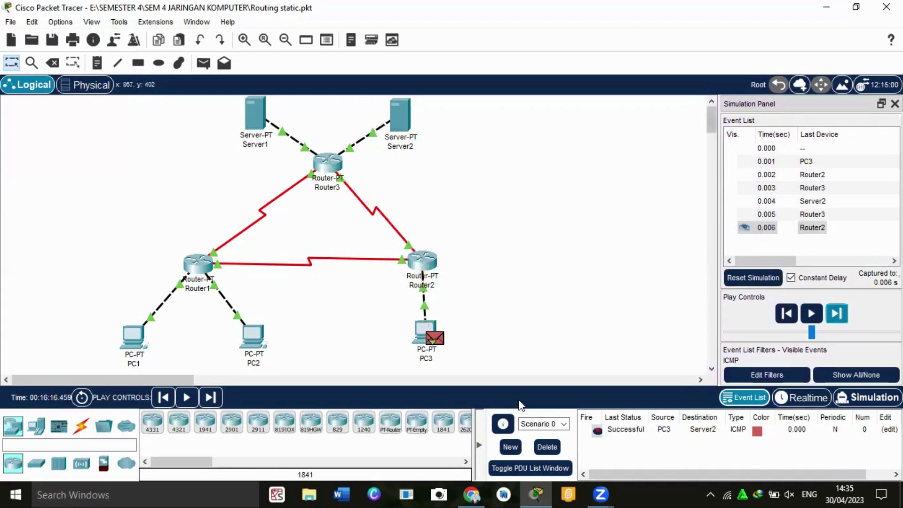
left_click(543, 449)
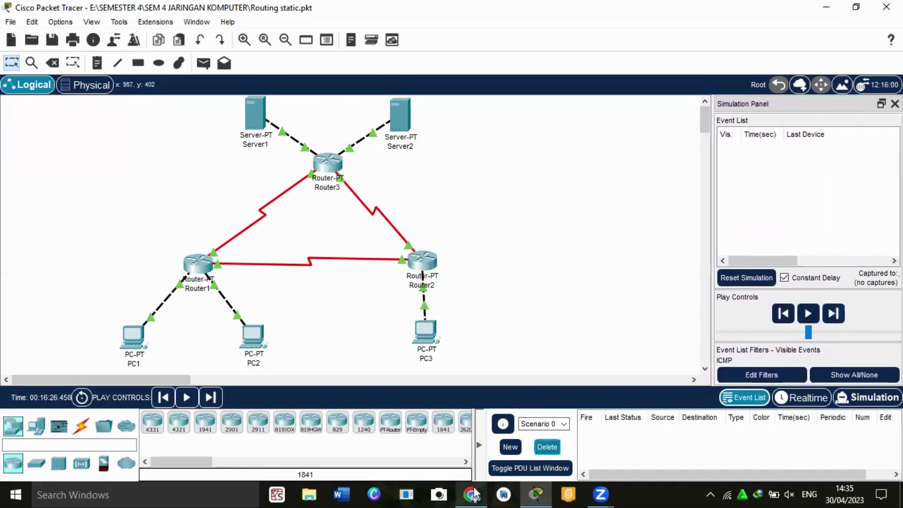
Check the ninth scenario in the Chrome article, return to Cisco Packet Tracer and add a simple PDU from Server1 to Server2.
mouse_move(472, 494)
left_click(459, 440)
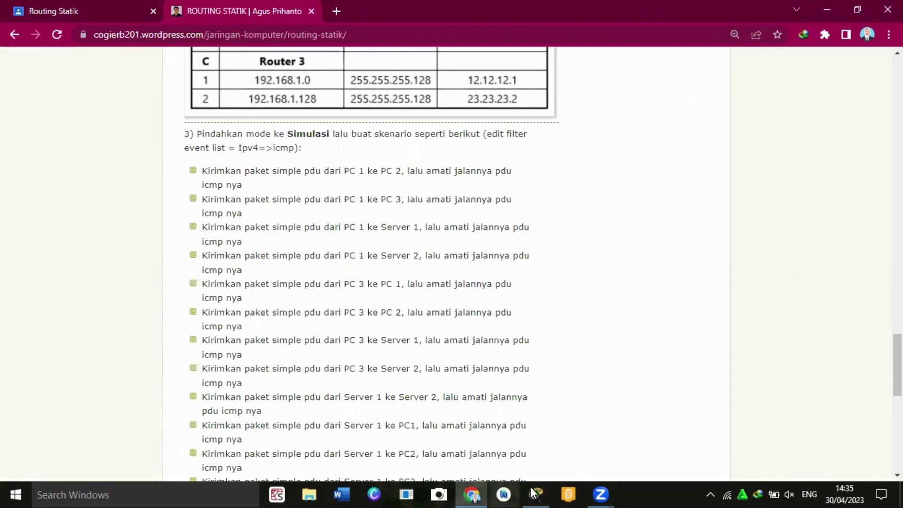
mouse_move(540, 490)
left_click(535, 457)
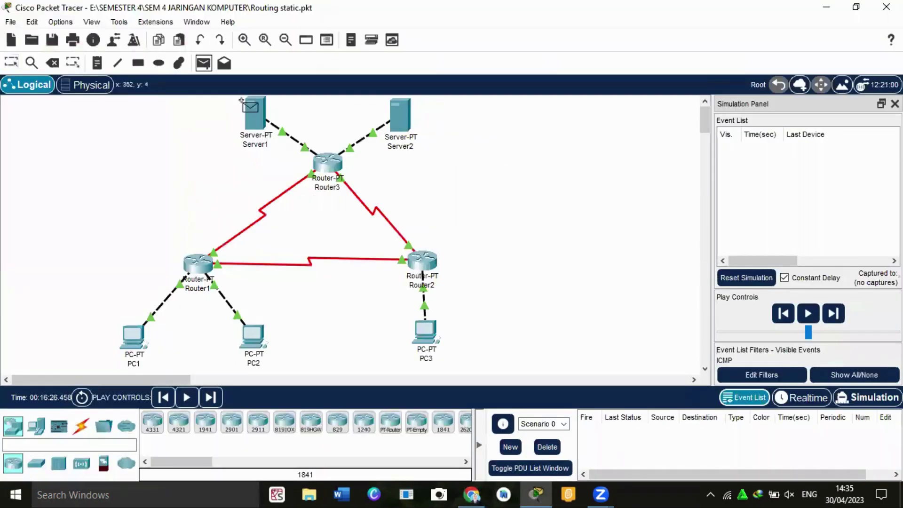
left_click(253, 115)
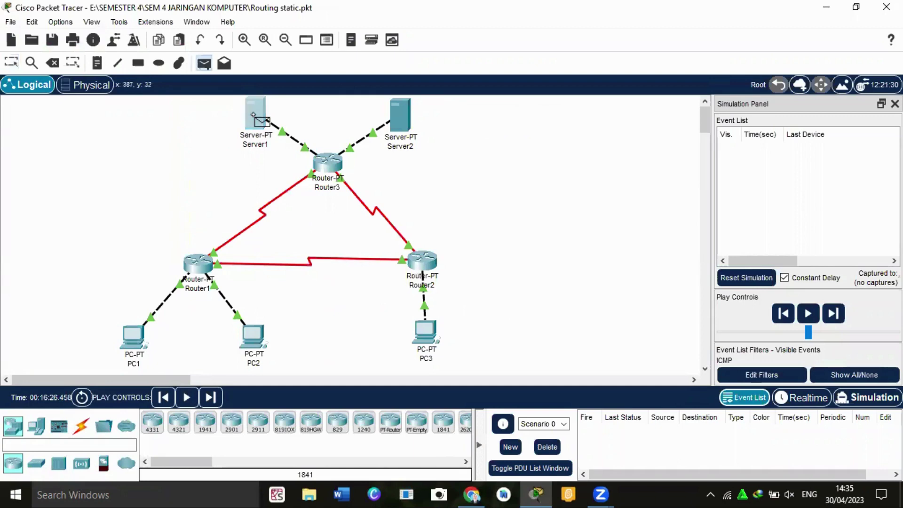
left_click(400, 124)
Step the simulation forward until the Server1-to-Server2 PDU's reply reaches Server1, and delete Scenario 0's PDU.
left_click(836, 314)
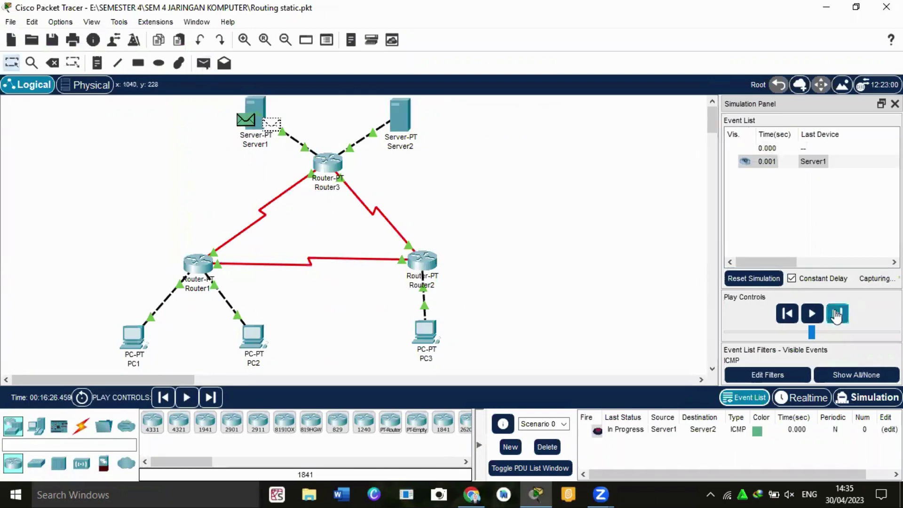
left_click(836, 314)
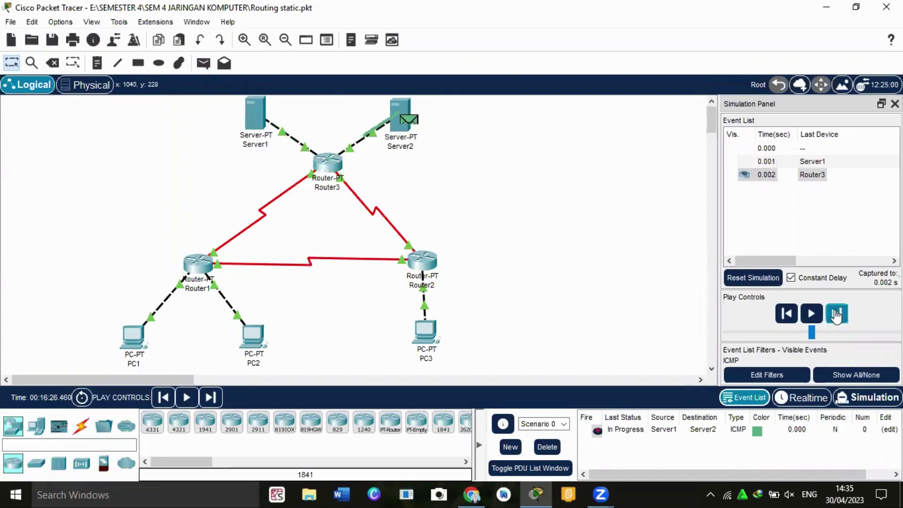
left_click(836, 314)
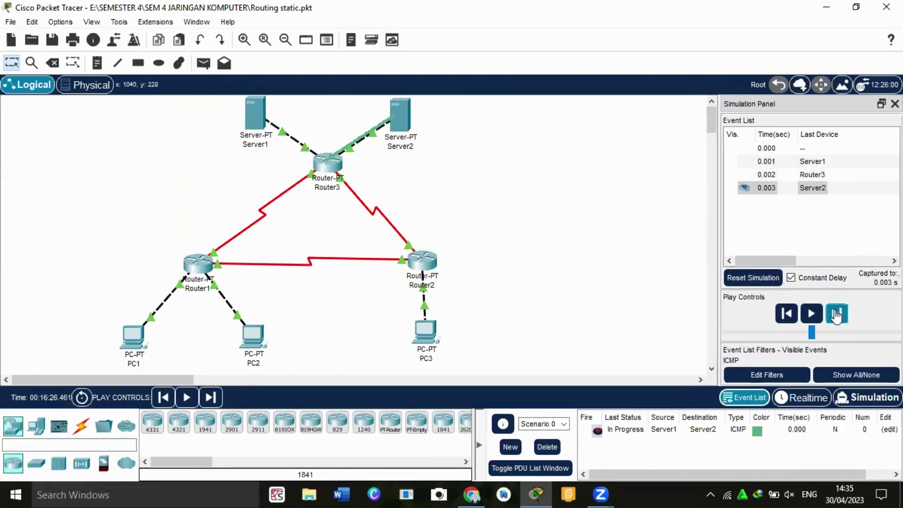
left_click(836, 315)
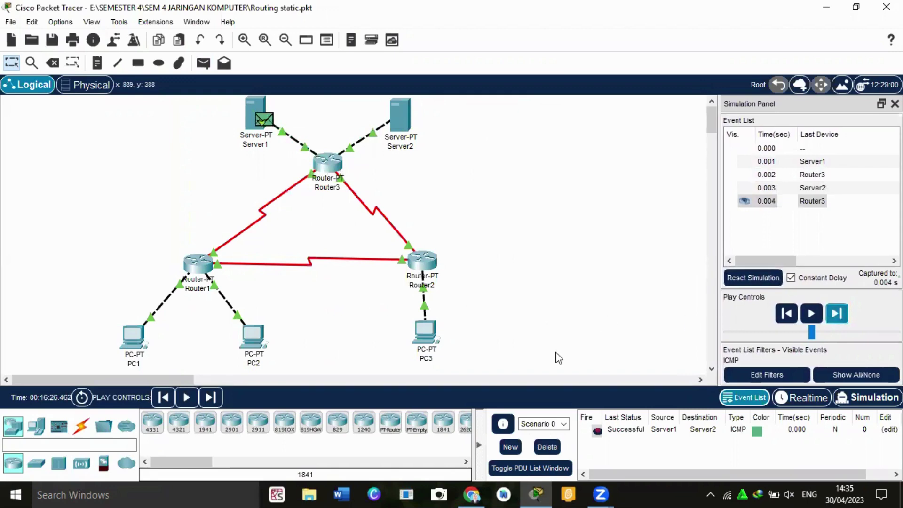
left_click(547, 447)
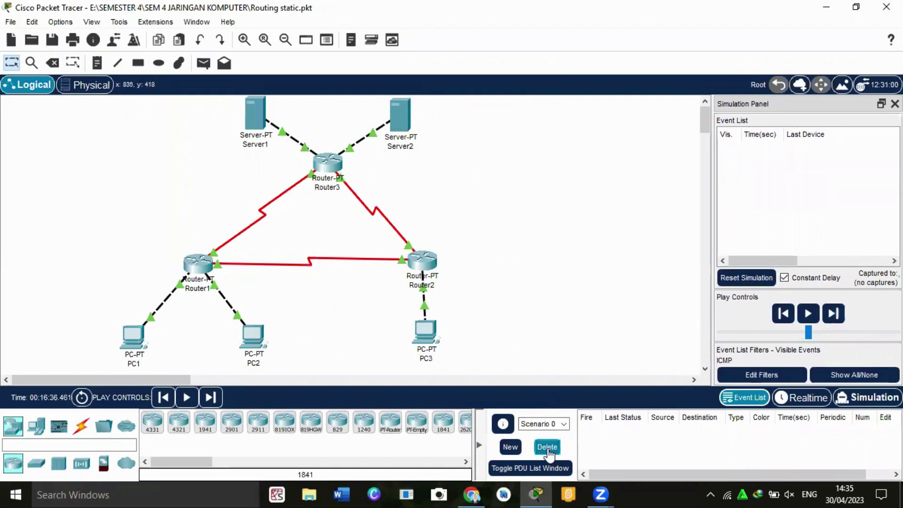
Check the tenth scenario in the Chrome article, return to Cisco Packet Tracer and add a simple PDU from Server1 to PC1.
mouse_move(472, 493)
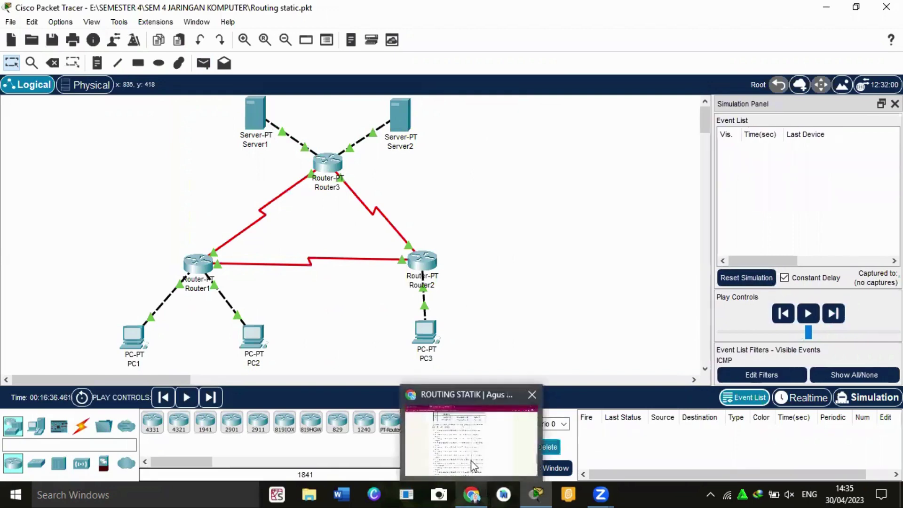
left_click(472, 464)
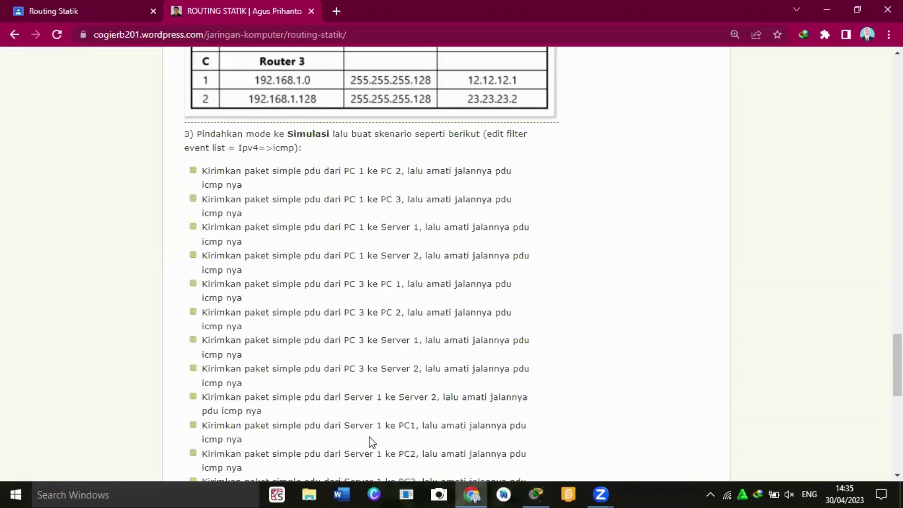
mouse_move(537, 492)
left_click(533, 455)
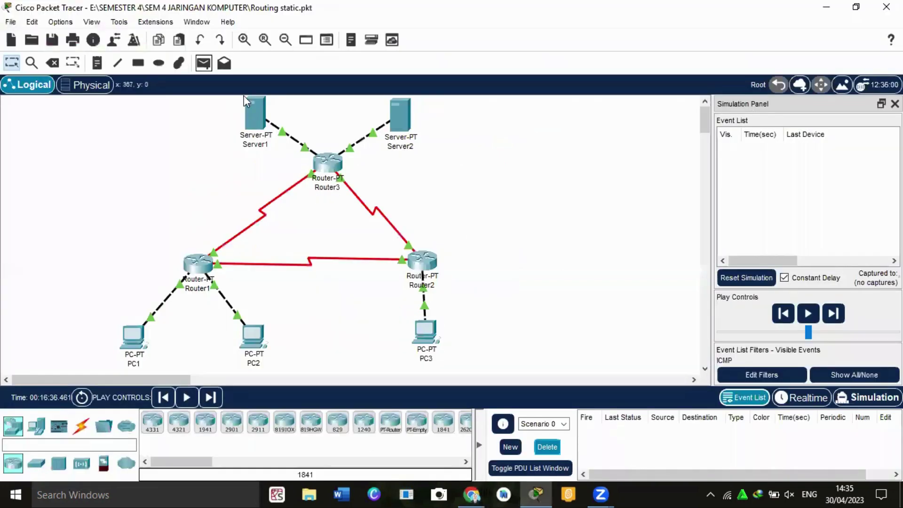
left_click(203, 63)
left_click(255, 119)
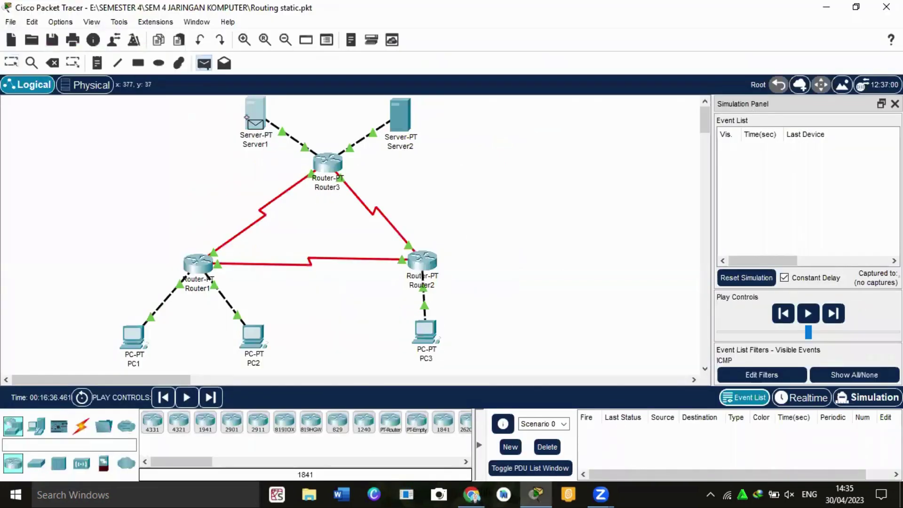
left_click(133, 335)
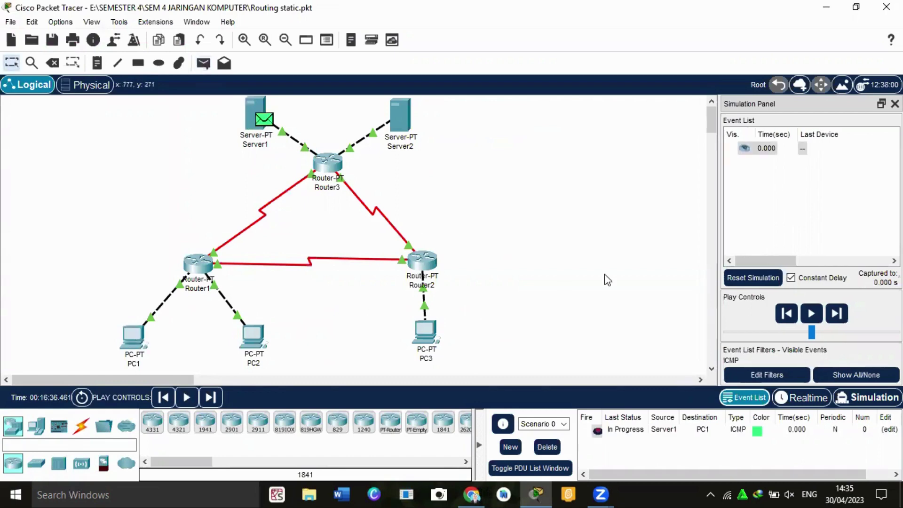
Step the simulation forward until the Server1-to-PC1 PDU's reply reaches Server1, and delete Scenario 0's PDU.
left_click(833, 323)
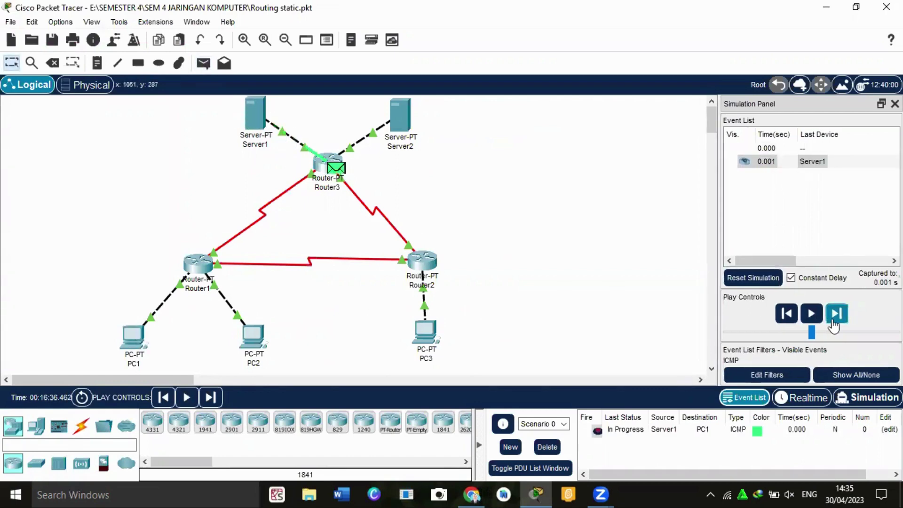
left_click(833, 323)
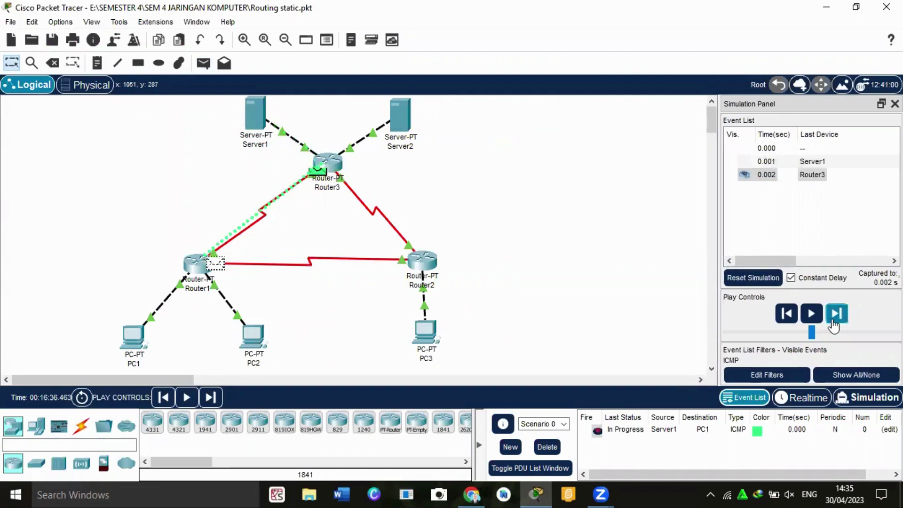
left_click(832, 322)
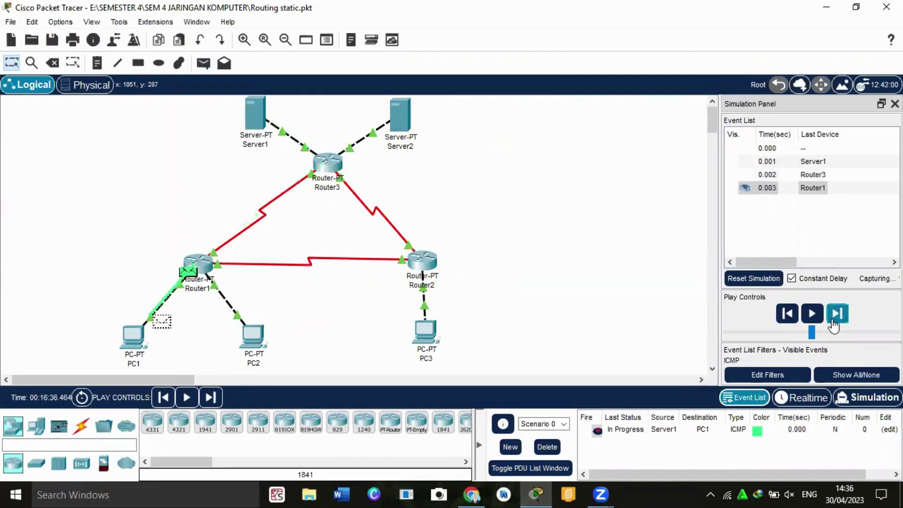
left_click(834, 321)
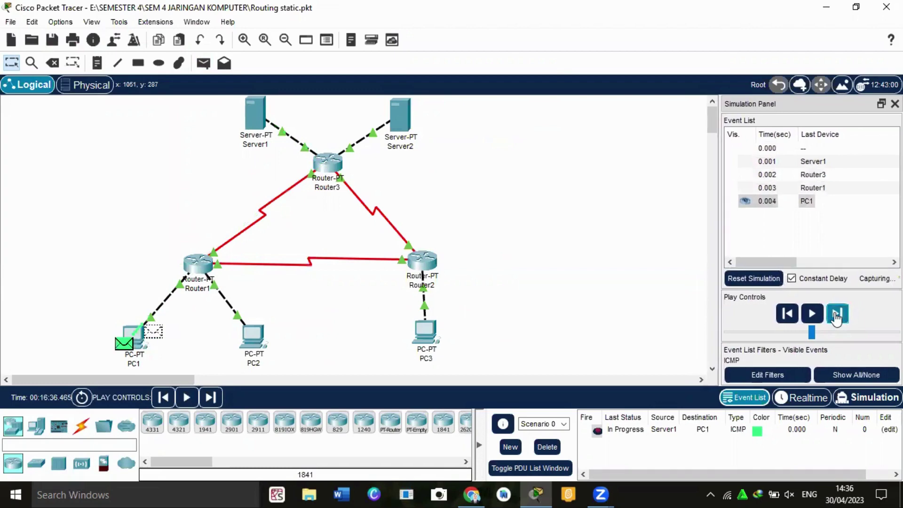
left_click(835, 318)
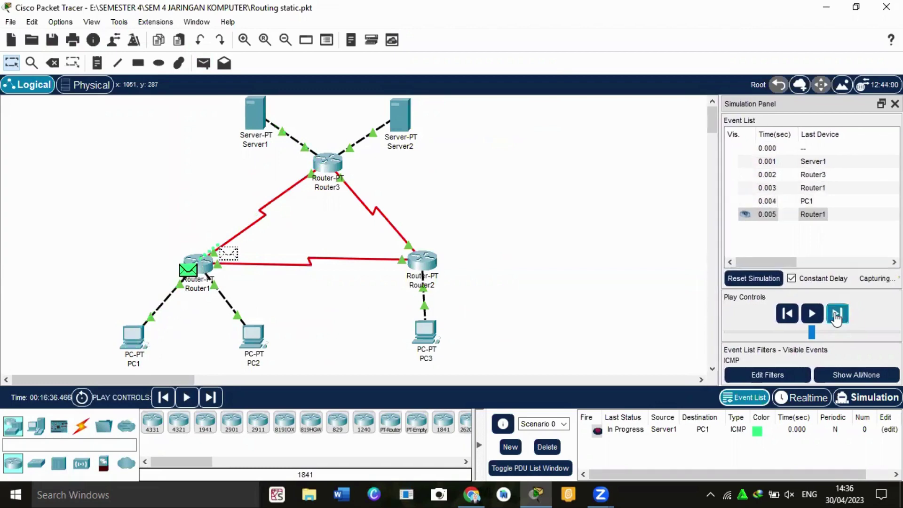
left_click(835, 318)
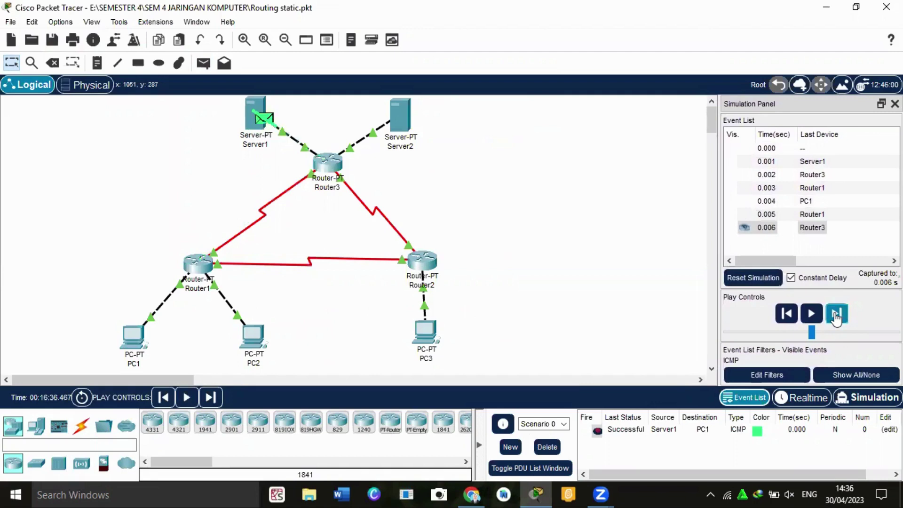
left_click(547, 447)
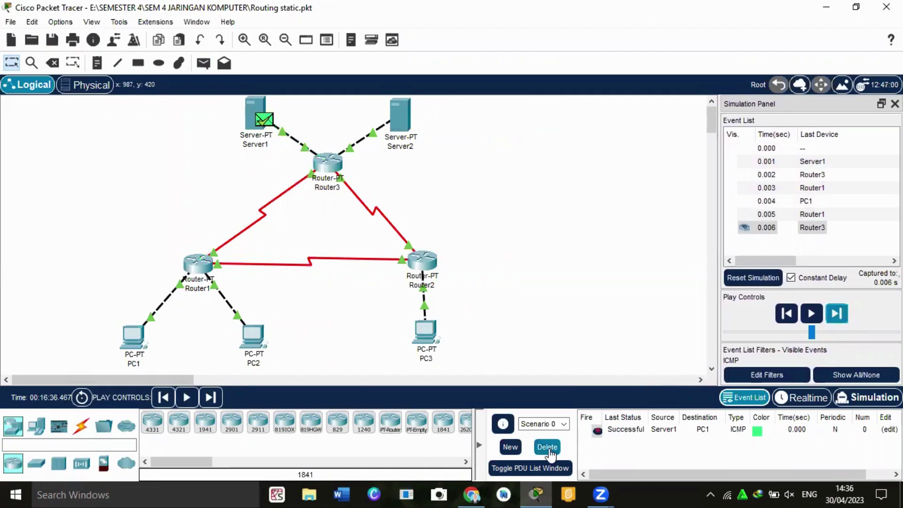
Check the eleventh scenario in the Chrome article, return to Cisco Packet Tracer and add a simple PDU from Server1 to PC2.
mouse_move(471, 494)
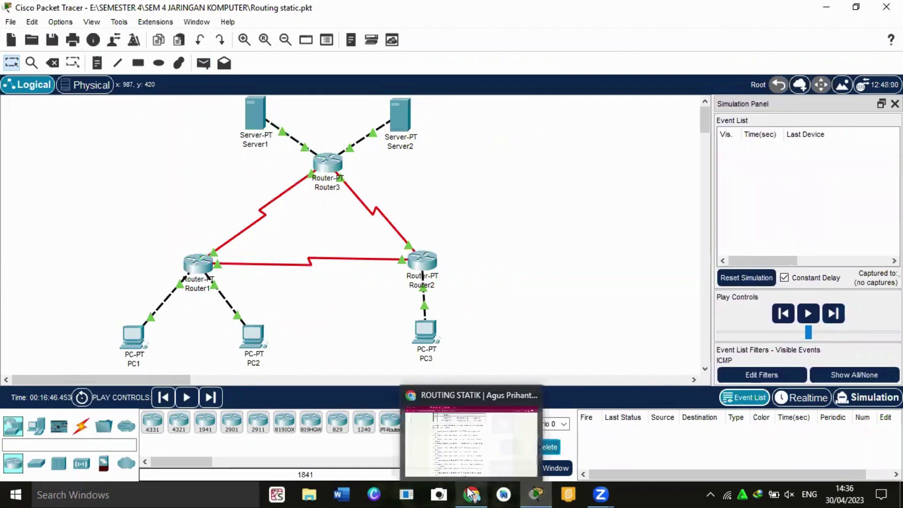
left_click(462, 458)
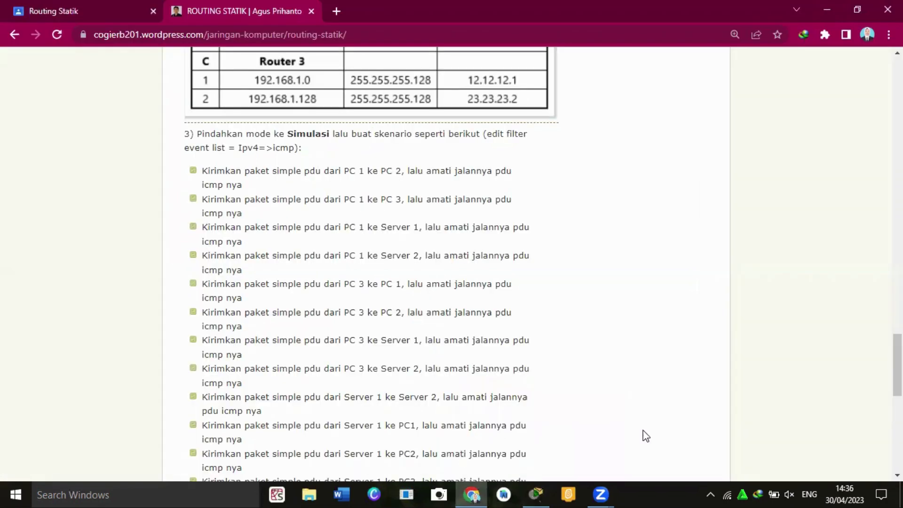
scroll(245, 372, "down", 2)
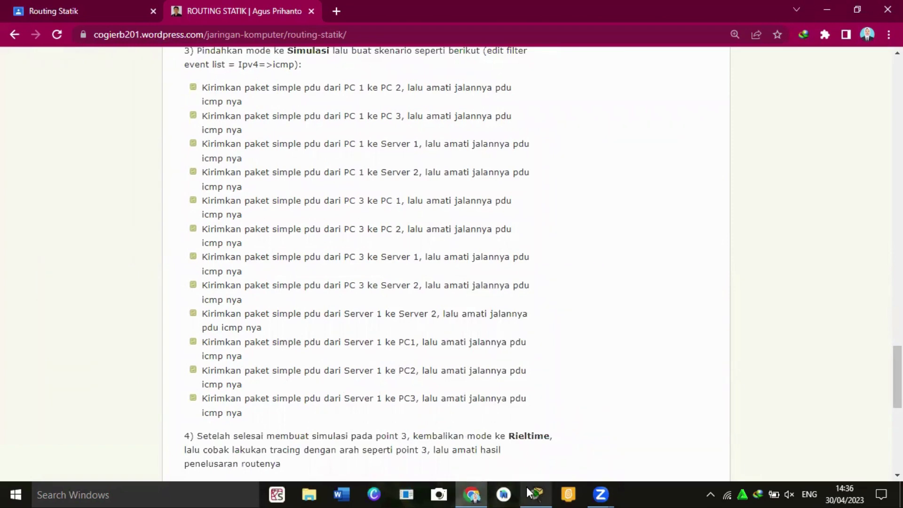
mouse_move(532, 493)
left_click(514, 451)
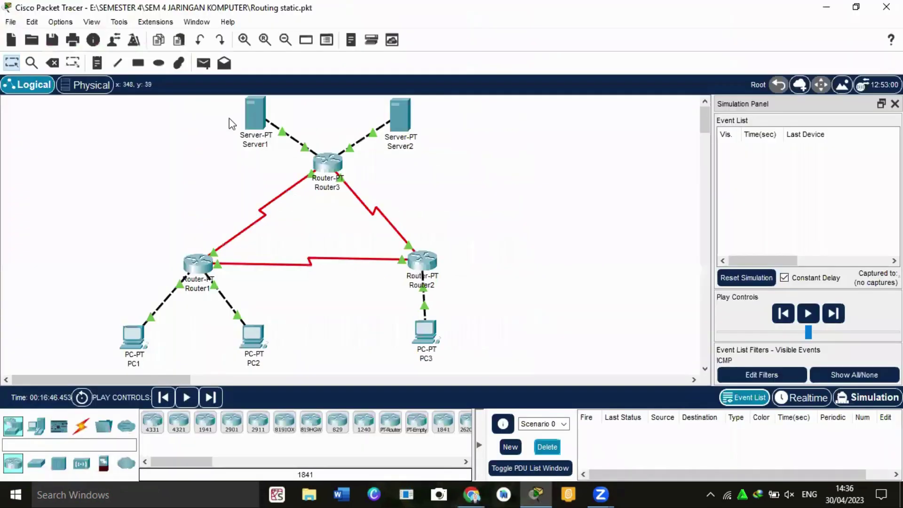
left_click(253, 113)
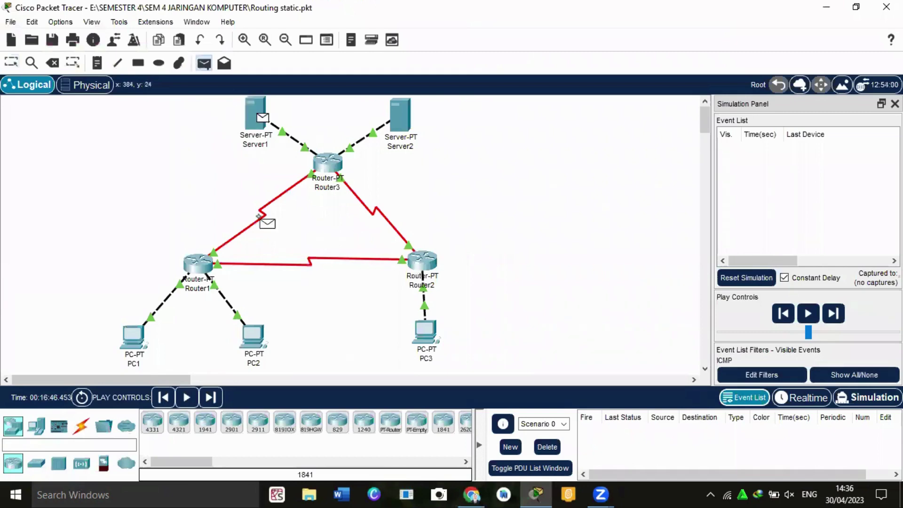
left_click(253, 334)
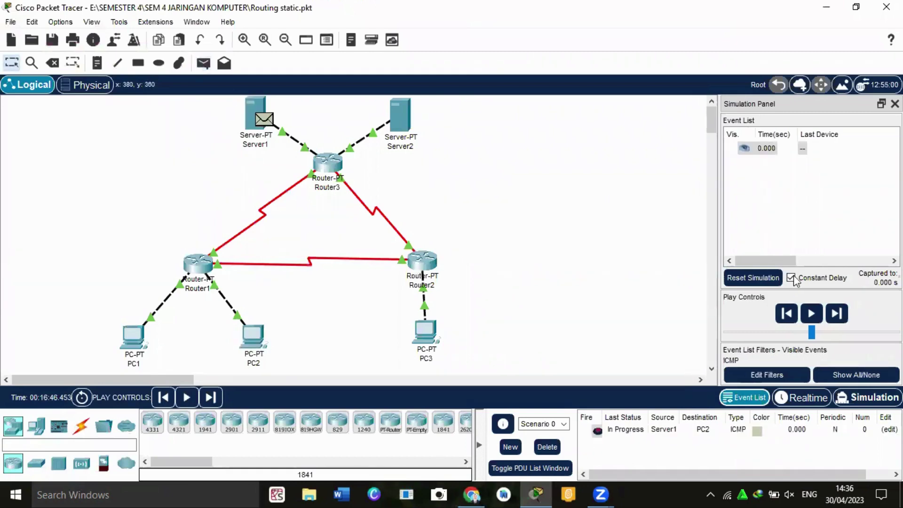
Step the simulation forward until the Server1-to-PC2 PDU's reply reaches Server1, and delete Scenario 0's PDU.
left_click(840, 312)
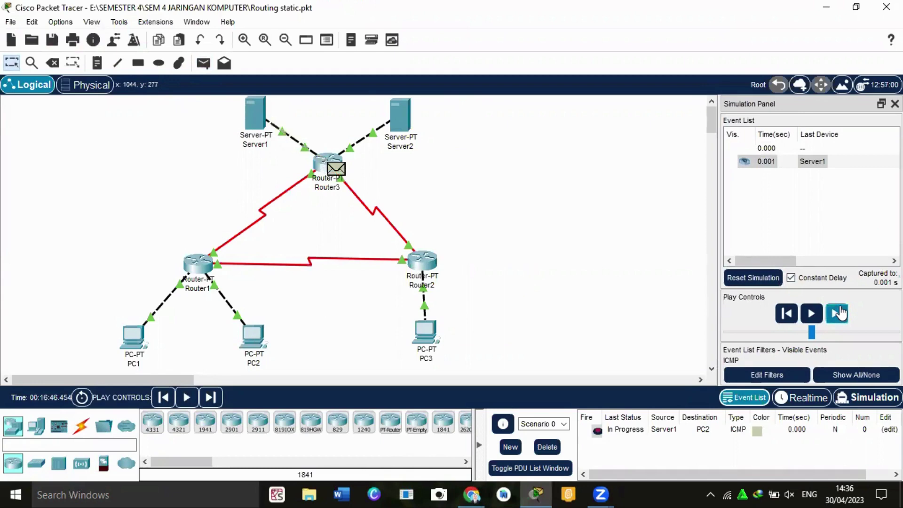
left_click(841, 313)
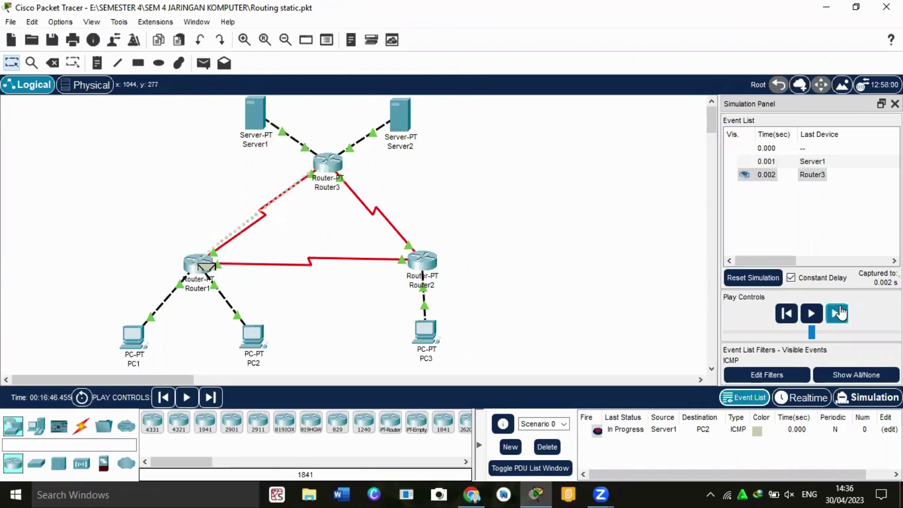
left_click(840, 313)
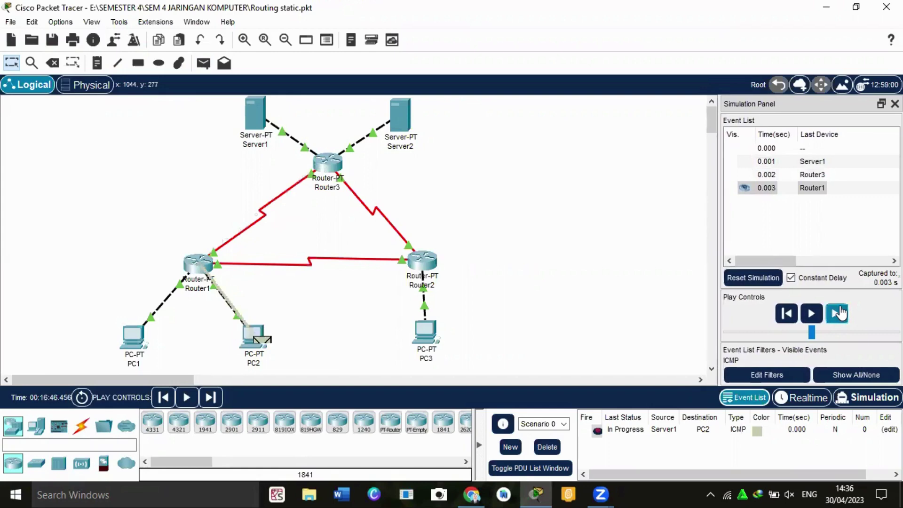
left_click(840, 312)
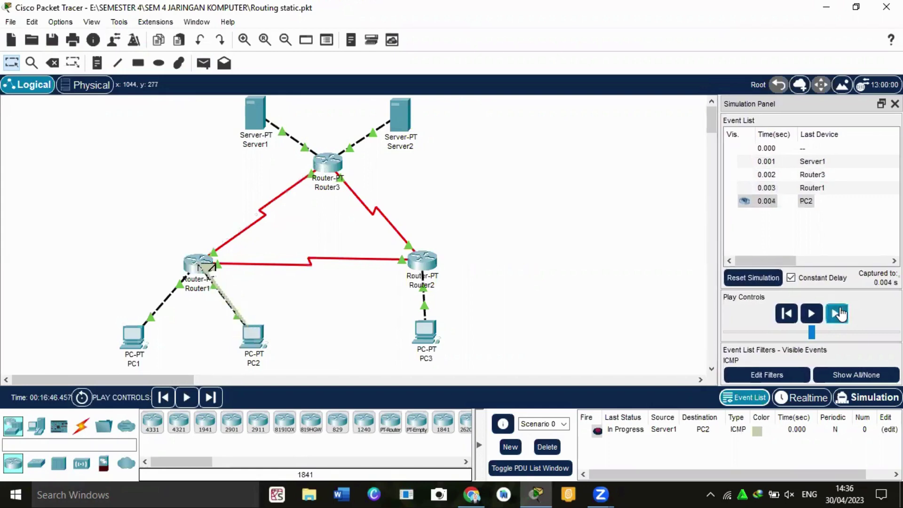
left_click(841, 312)
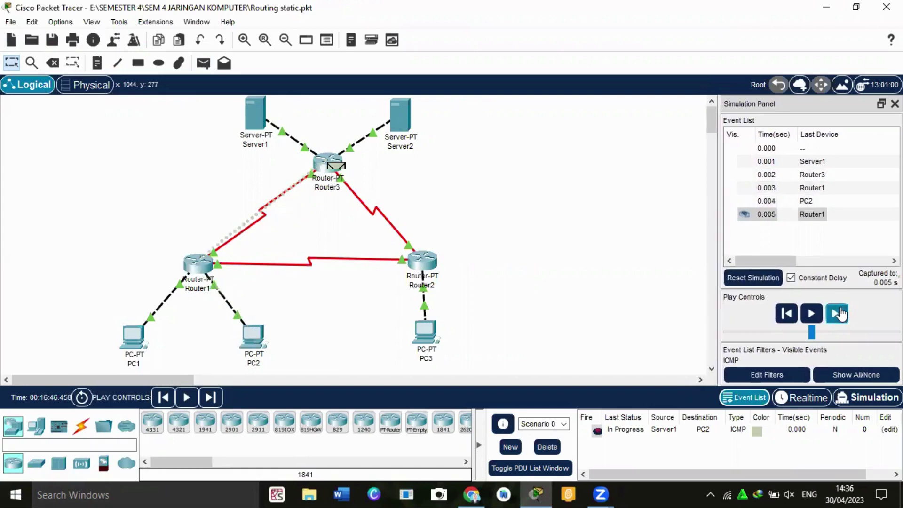
left_click(840, 313)
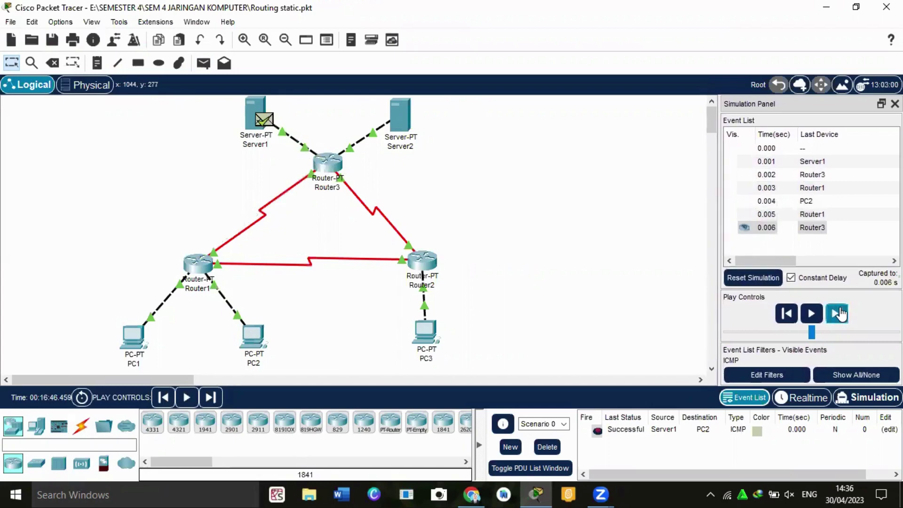
left_click(553, 448)
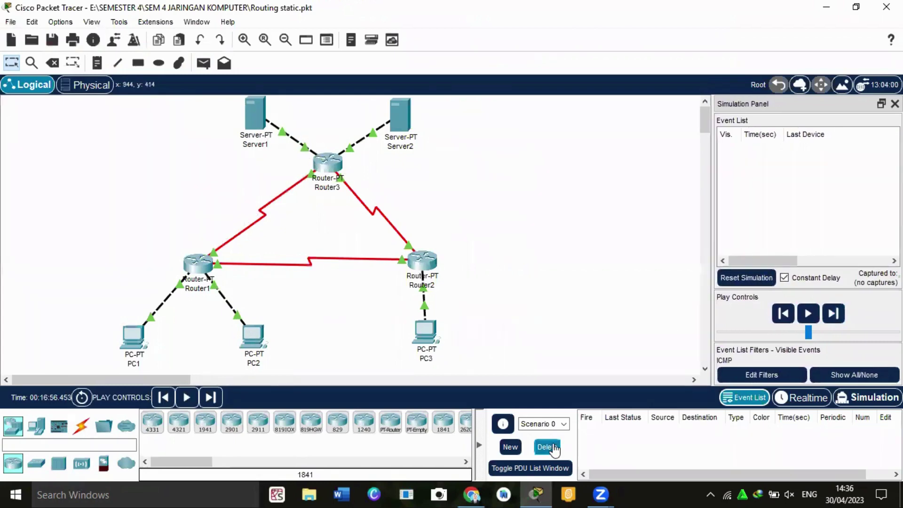
Check the twelfth scenario in the Chrome article, return to Cisco Packet Tracer and add a simple PDU from Server1 to PC3.
mouse_move(472, 493)
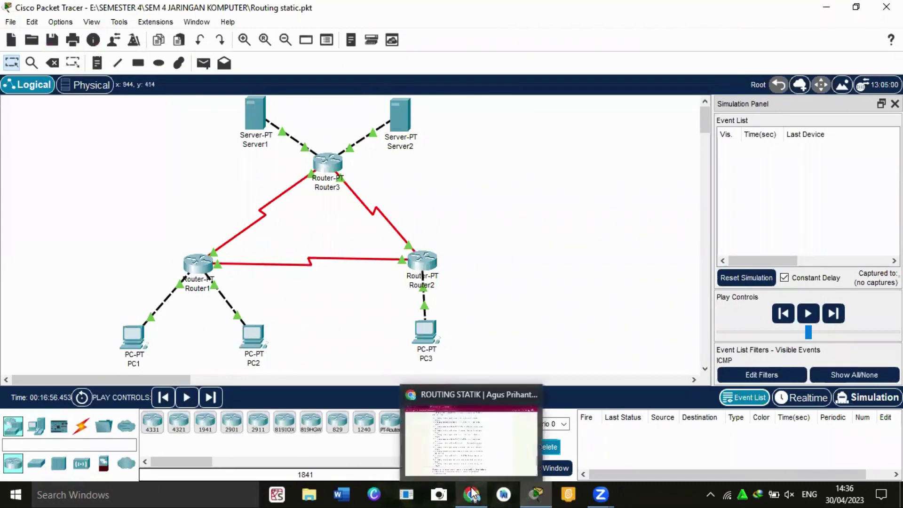
left_click(450, 442)
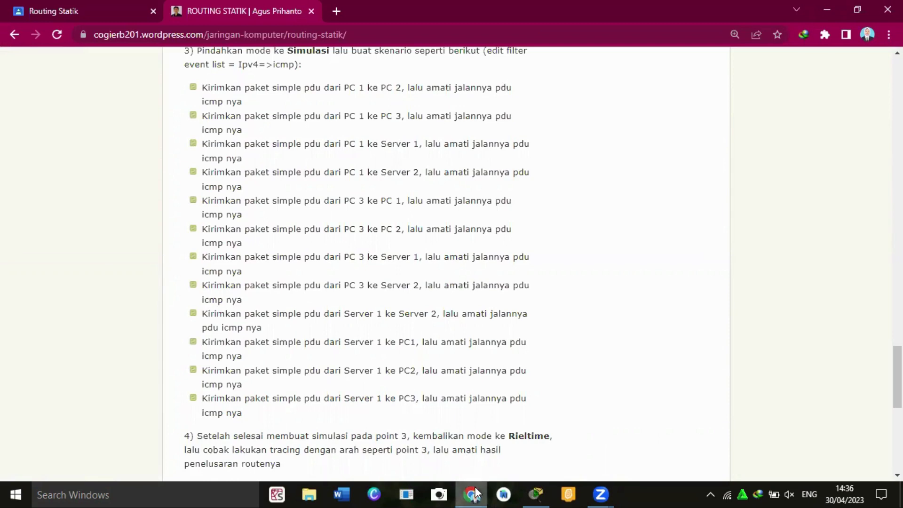
mouse_move(475, 494)
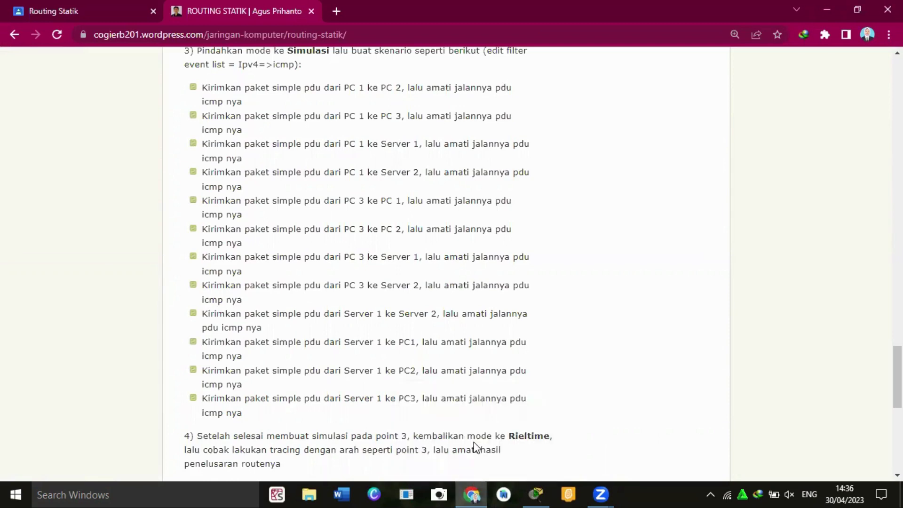
mouse_move(536, 494)
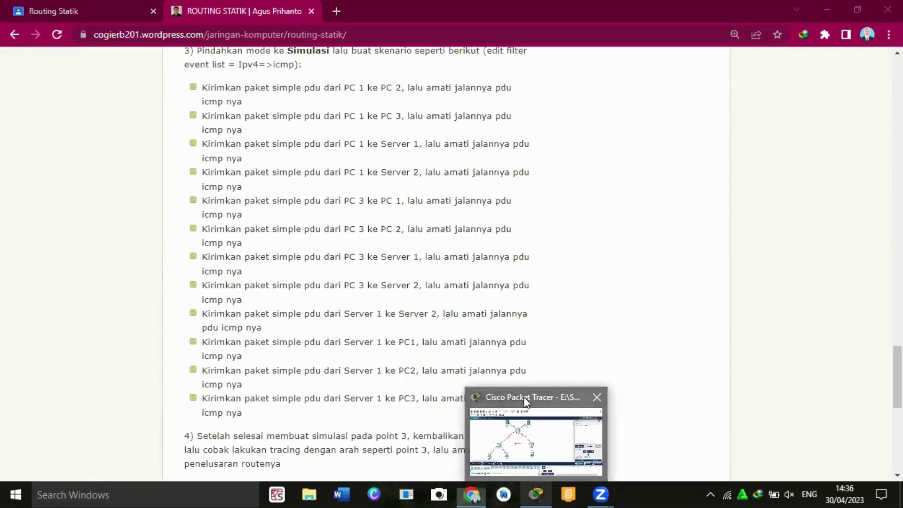
left_click(526, 401)
key("p")
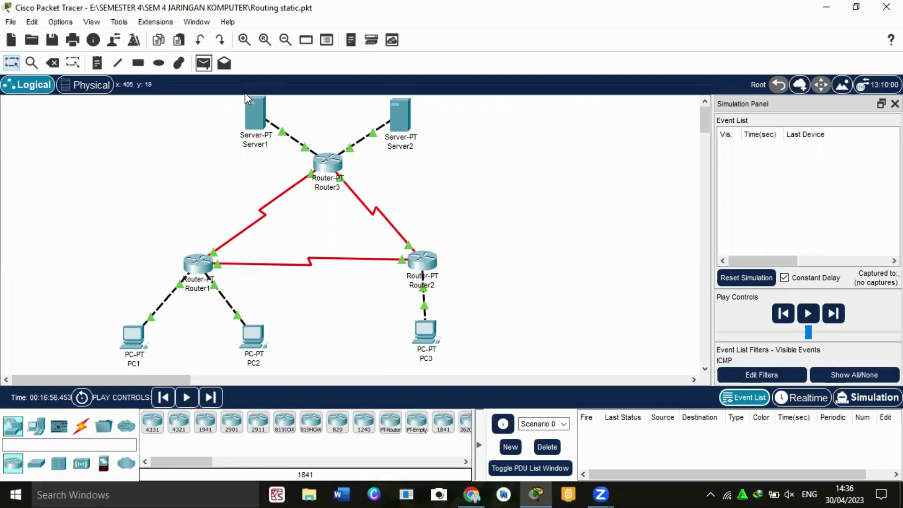
left_click(252, 117)
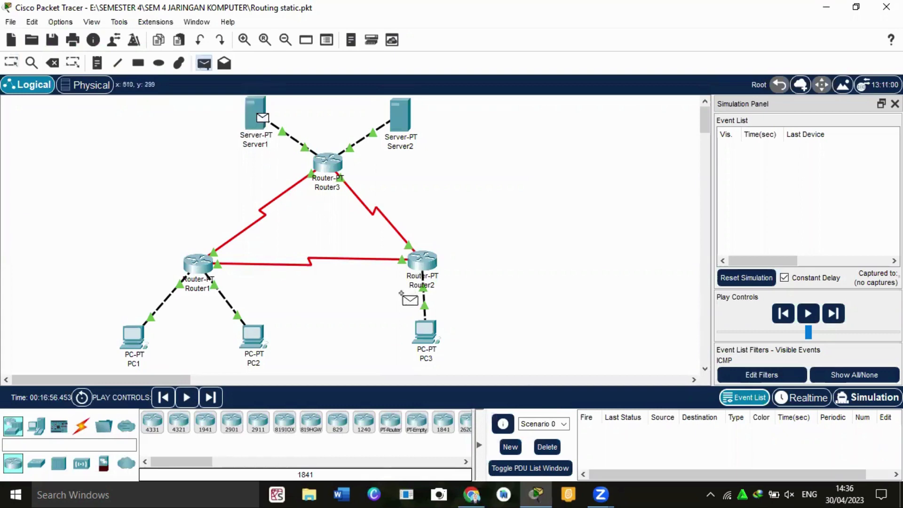
left_click(426, 333)
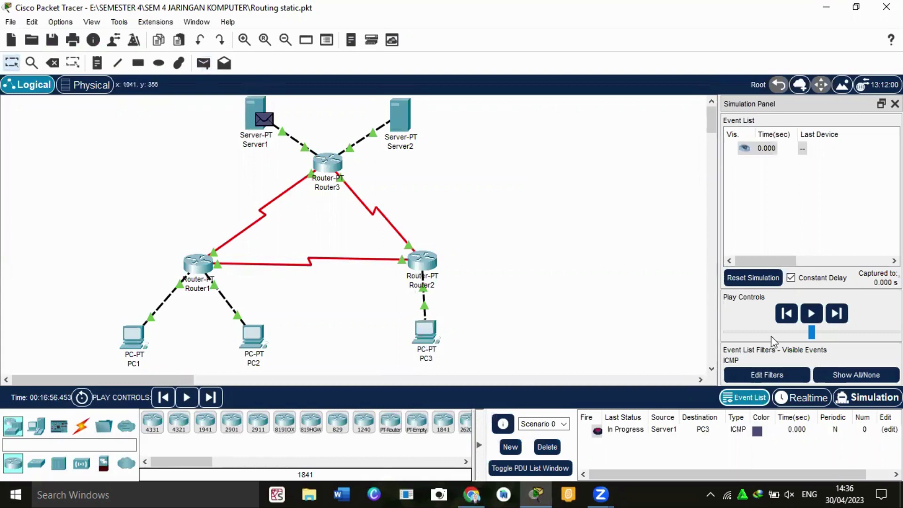
Step the simulation forward until the Server1-to-PC3 PDU's reply reaches Server1, and delete Scenario 0's PDU.
left_click(839, 321)
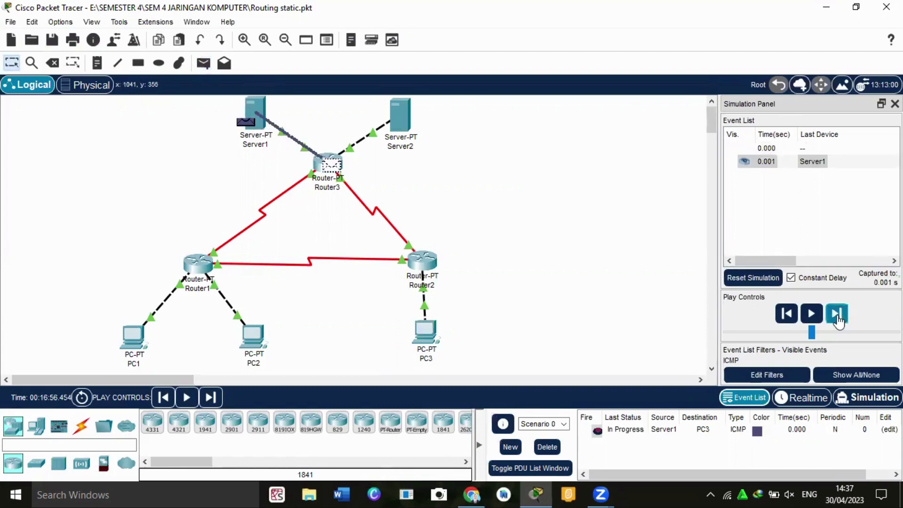
left_click(839, 321)
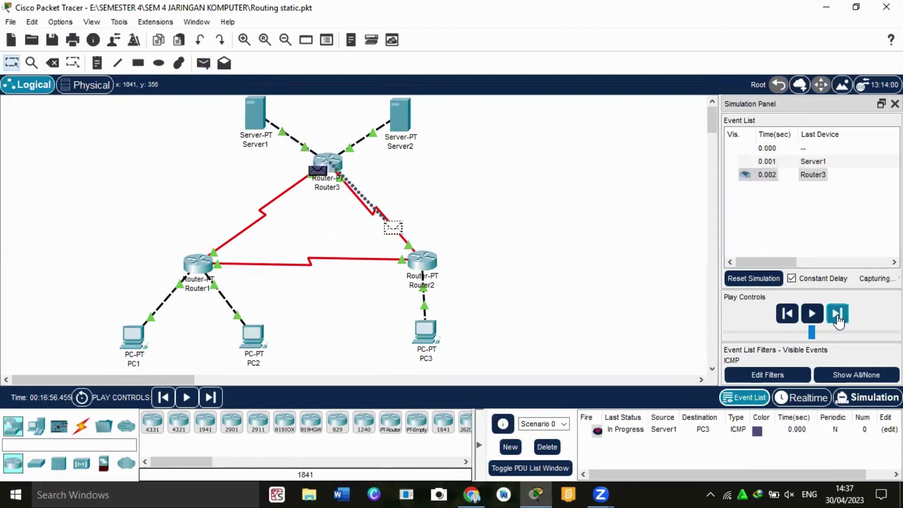
left_click(839, 321)
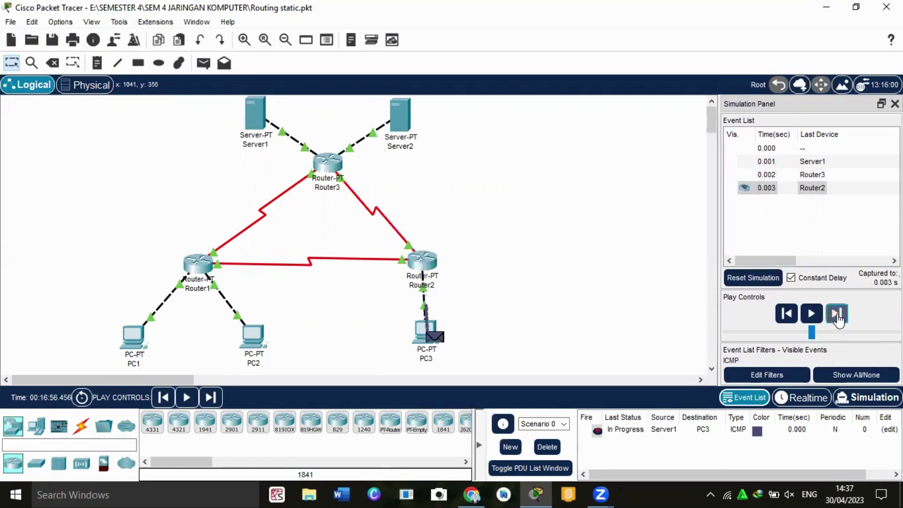
left_click(839, 320)
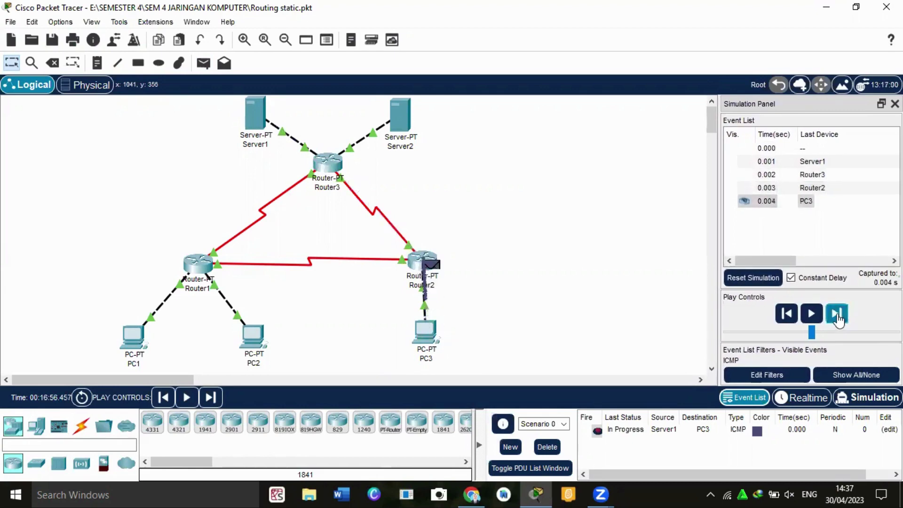
left_click(839, 319)
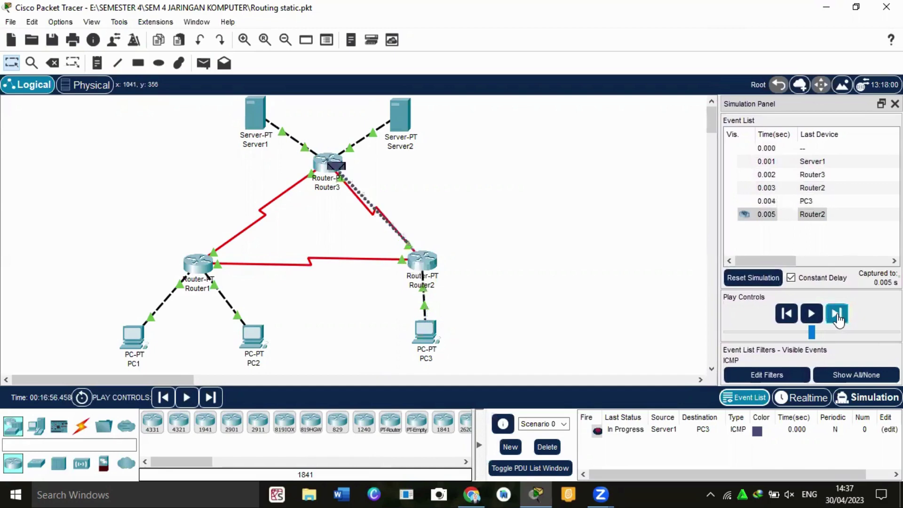
left_click(839, 319)
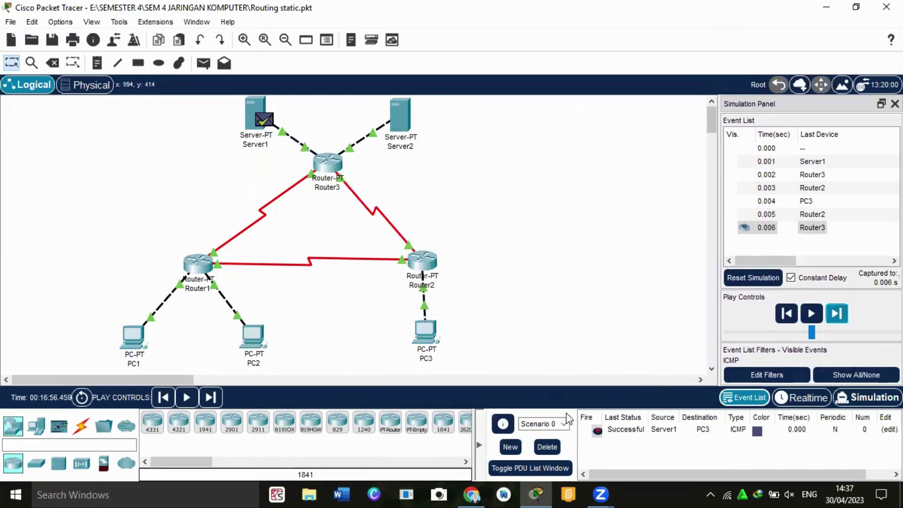
left_click(547, 447)
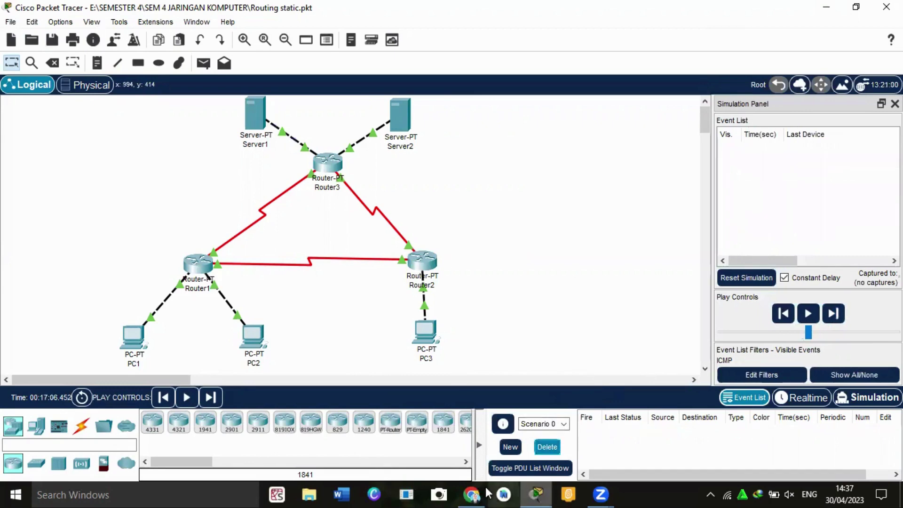
Read point 4 on route tracing in the Chrome article, return to Cisco Packet Tracer and switch to Realtime mode.
mouse_move(472, 494)
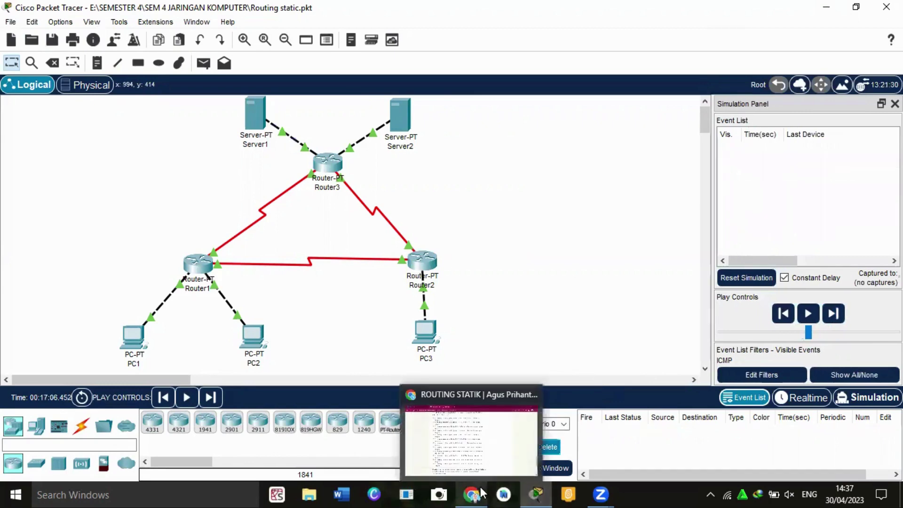
left_click(477, 452)
scroll(613, 355, "down", 3)
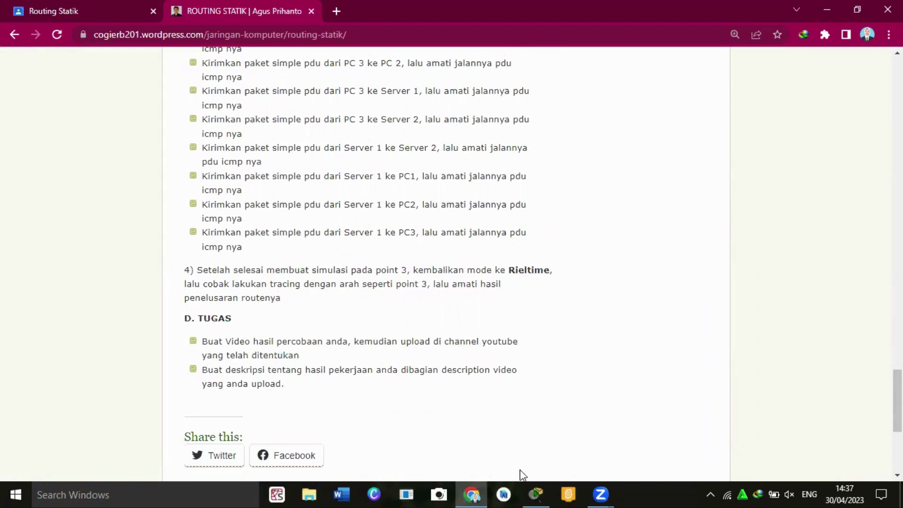
mouse_move(538, 492)
left_click(534, 473)
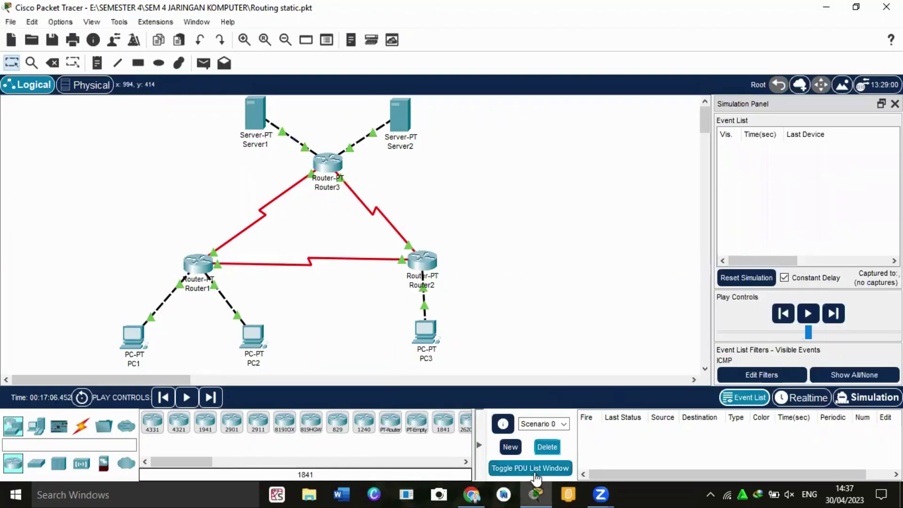
left_click(786, 399)
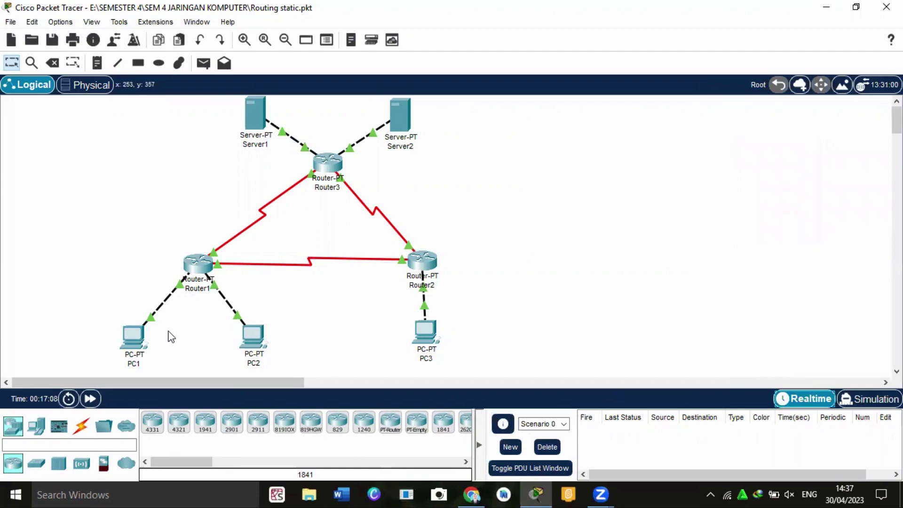
Open PC1's Command Prompt and trace the route to 192.168.1.253 with tracert.
left_click(133, 342)
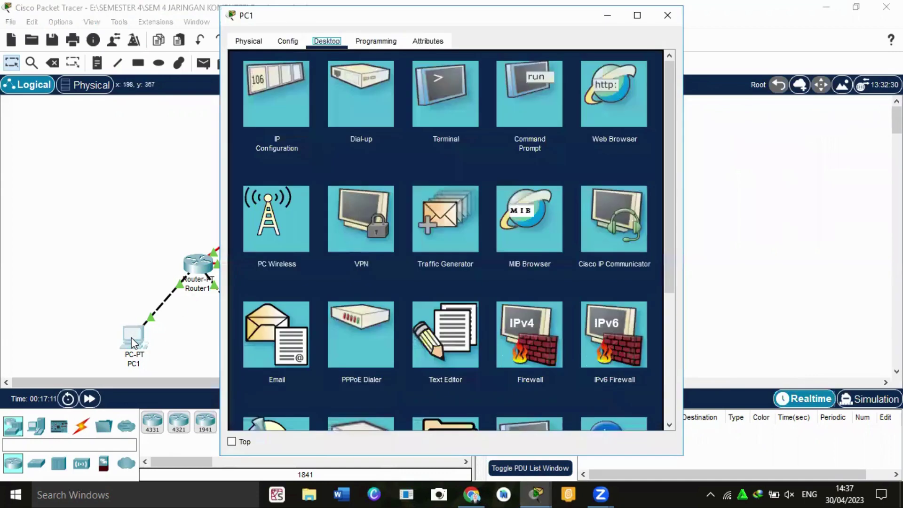
left_click(528, 104)
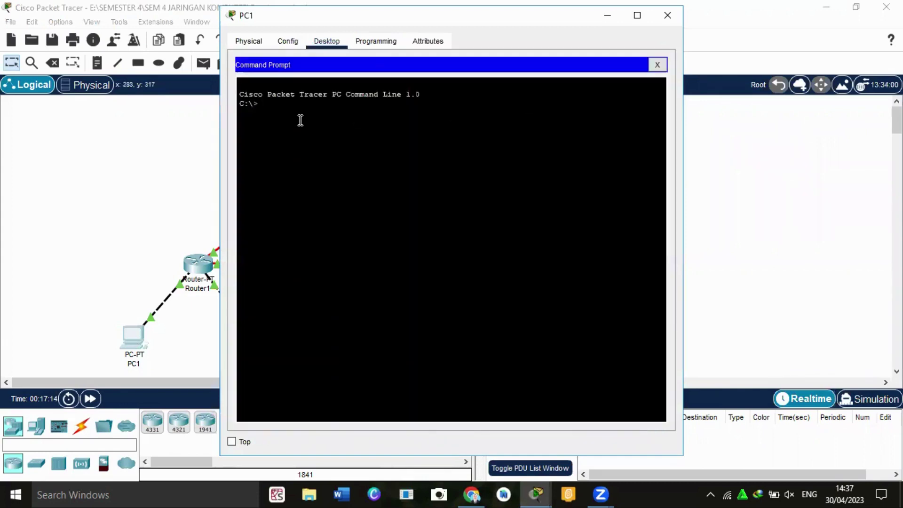
type("tracert 192.168.1.253")
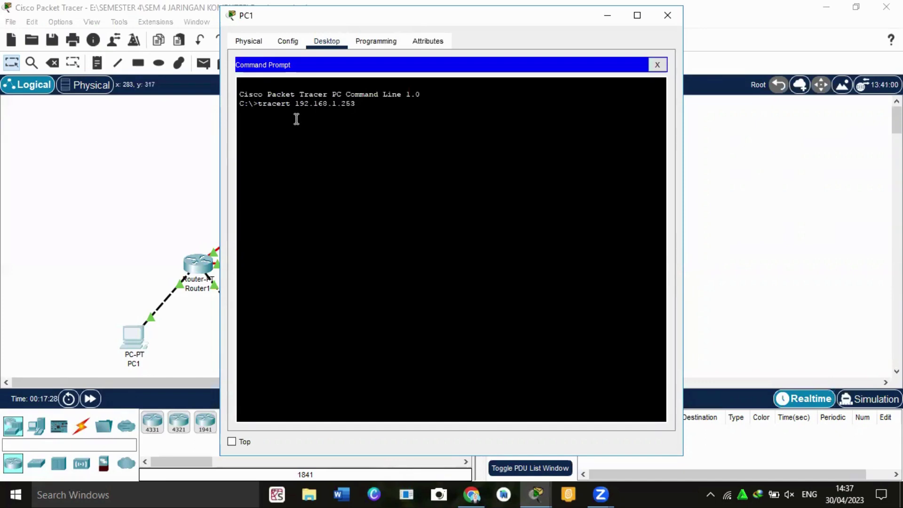
key("Return")
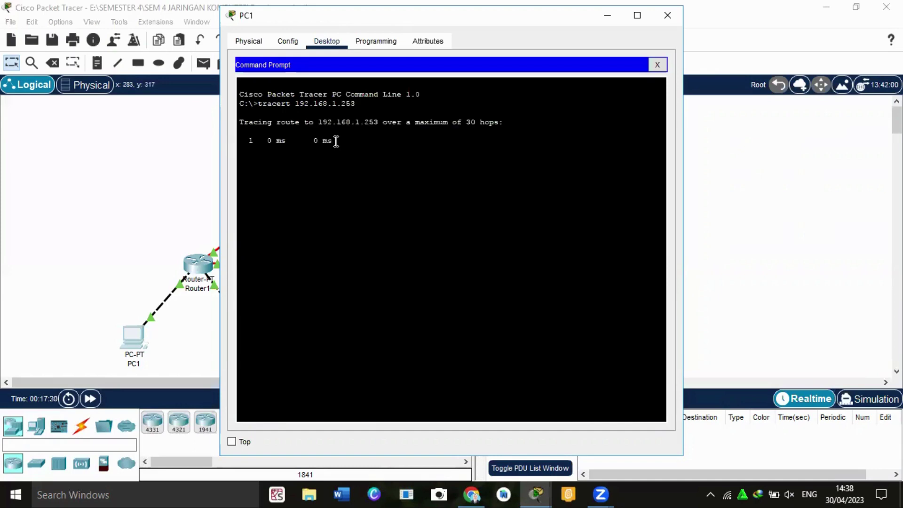
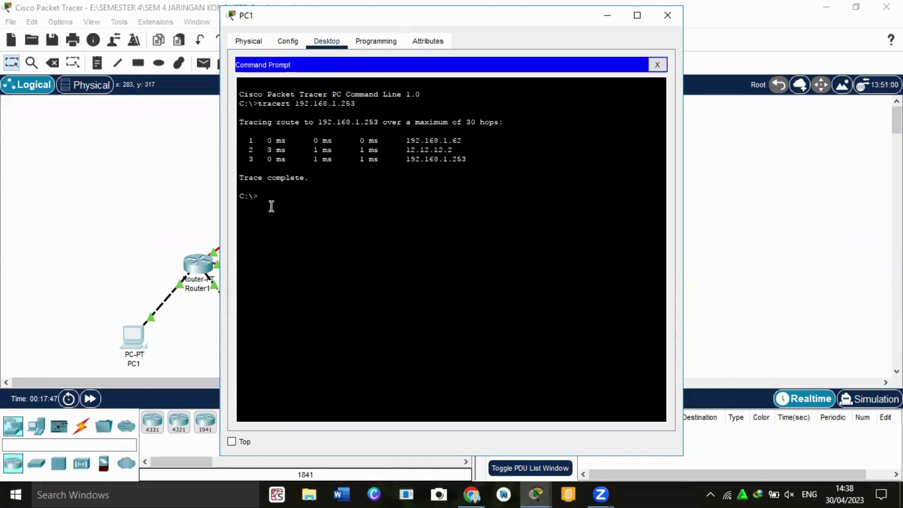
Trace the route from PC1 to 192.168.1.65 with tracert.
type("cert")
type("2.168.1.65")
key("Return")
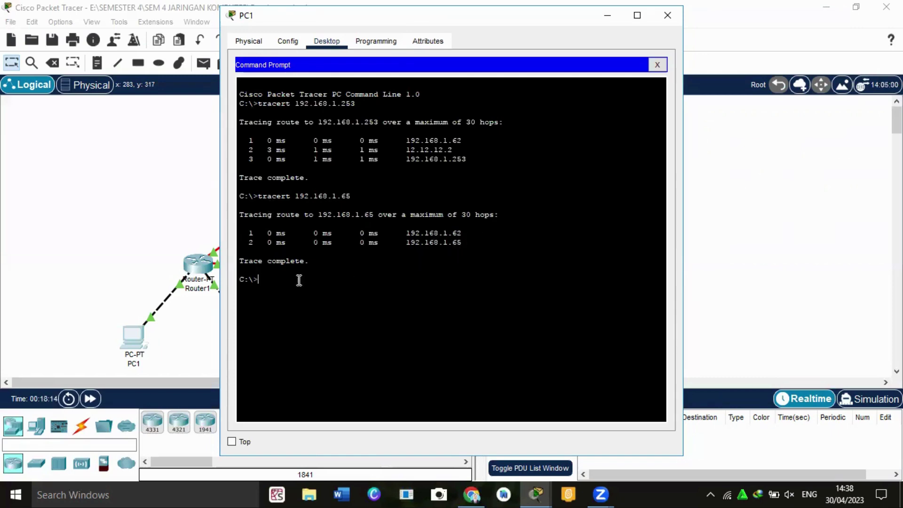
Trace the route from PC1 to 33.33.33.1 with tracert.
type("tracert 192.168.")
key("BackSpace")
key("BackSpace")
key("BackSpace")
key("BackSpace")
type("33.33.33.1")
key("Return")
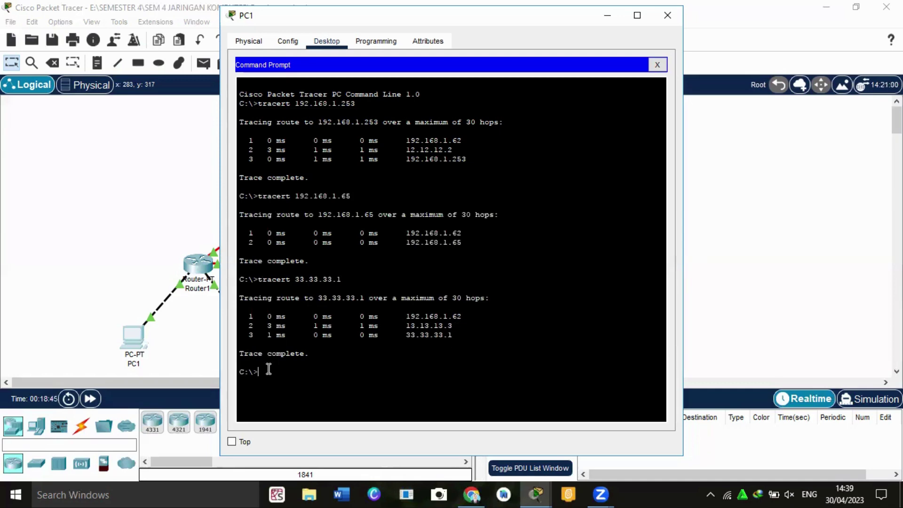
Trace the route from PC1 to 43.43.43.1 with tracert, and close PC1's window.
type("tracert k")
type("43.43.43.1")
key("Return")
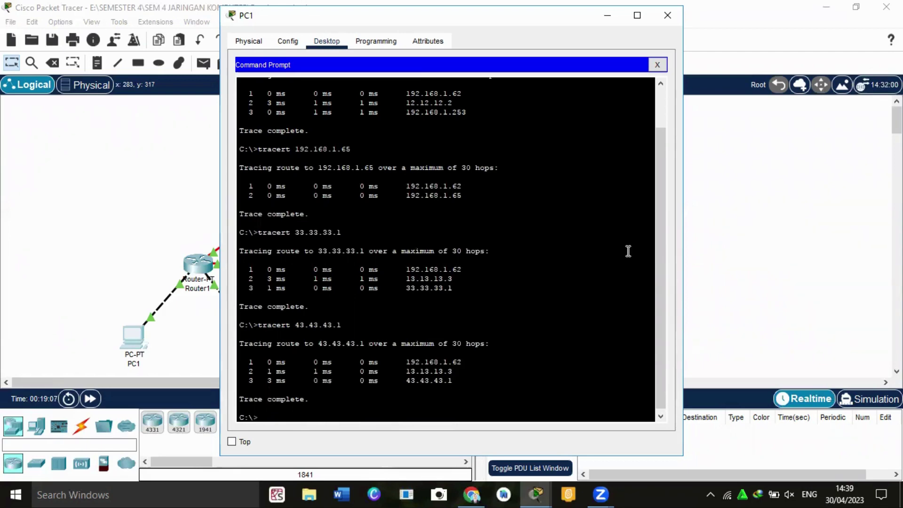
left_click(667, 16)
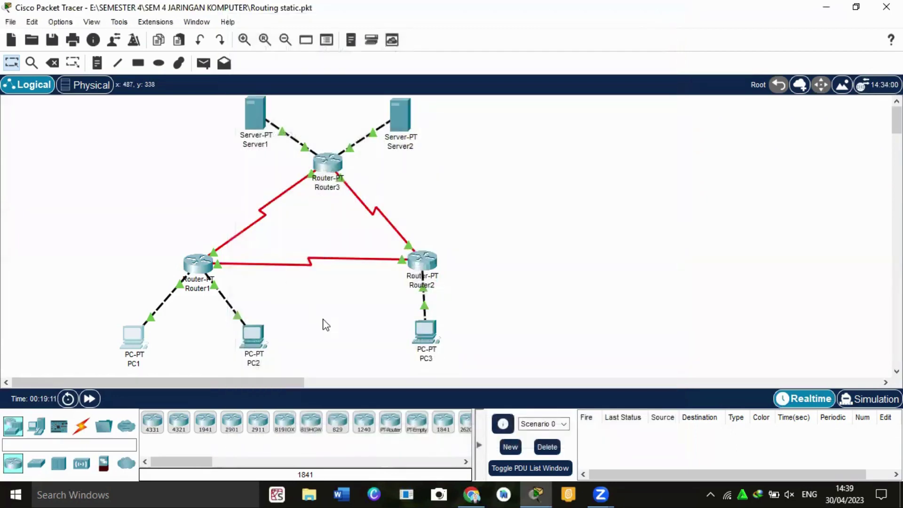
left_click(430, 337)
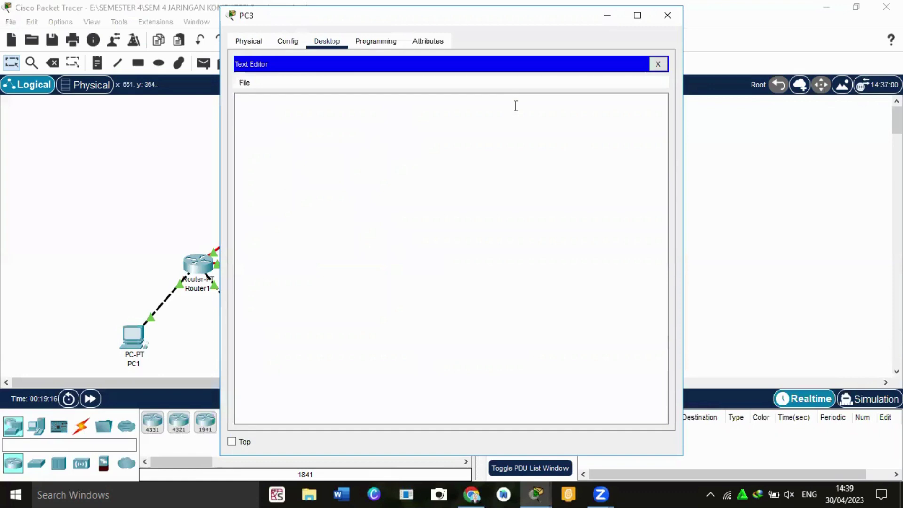
left_click(327, 41)
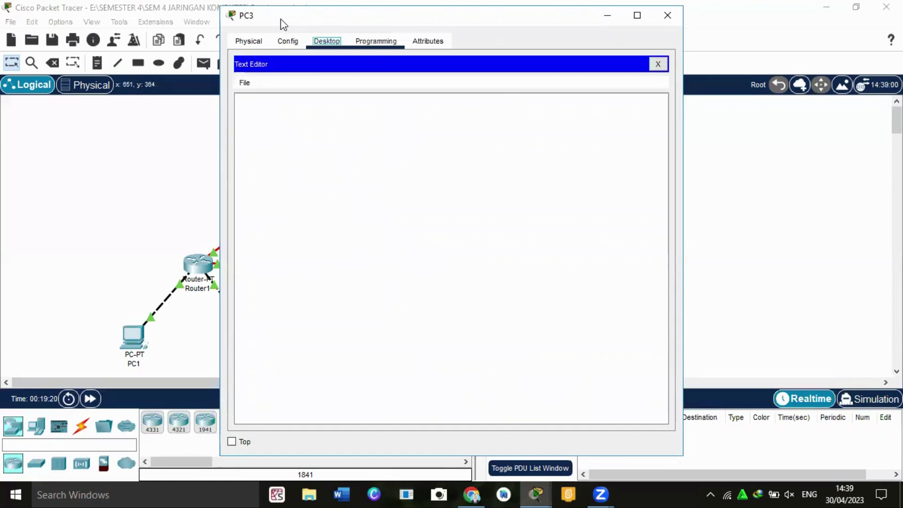
left_click(670, 16)
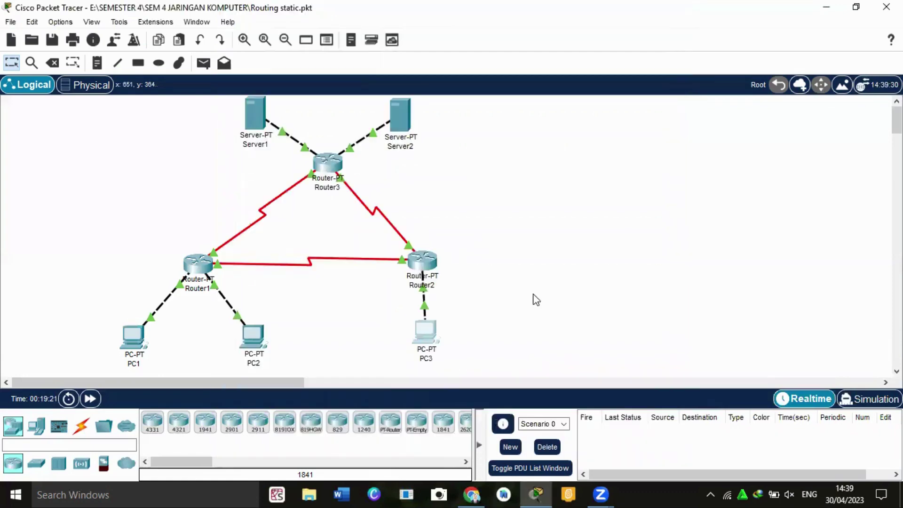
Open PC3's Command Prompt and trace the route to 192.168.1.1 with tracert.
left_click(422, 338)
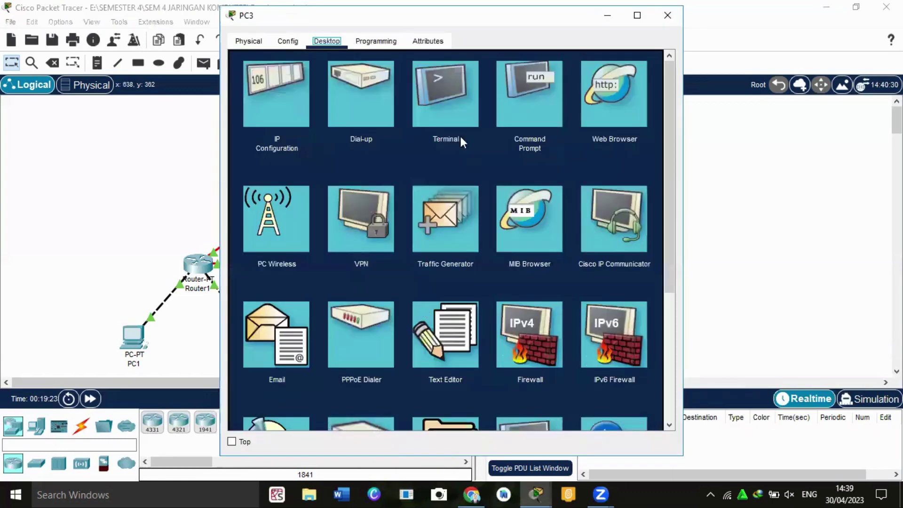
left_click(502, 119)
type("t")
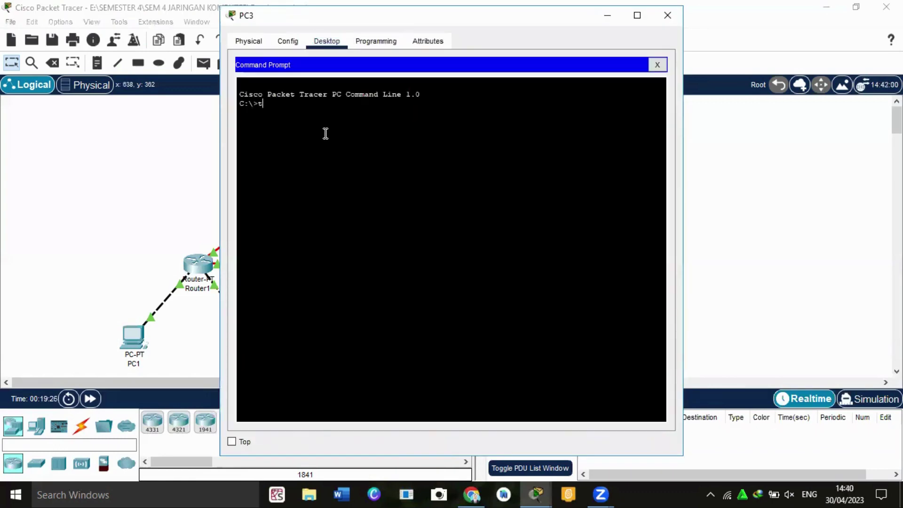
type("racert 192.")
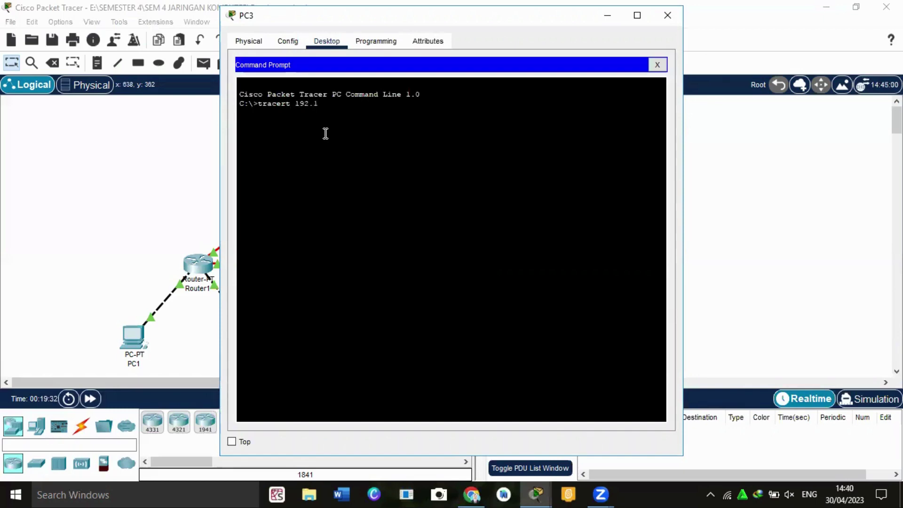
type("168")
type(".1.1")
key("Return")
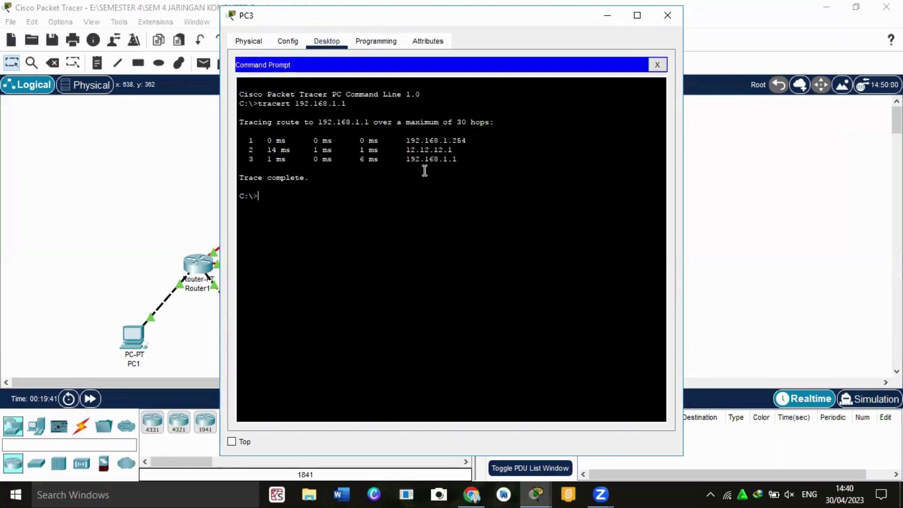
Trace the routes from PC3 to 192.168.1.65 and to 33.33.33.1 with tracert.
type("tracert 192.168.1.65")
key("Return")
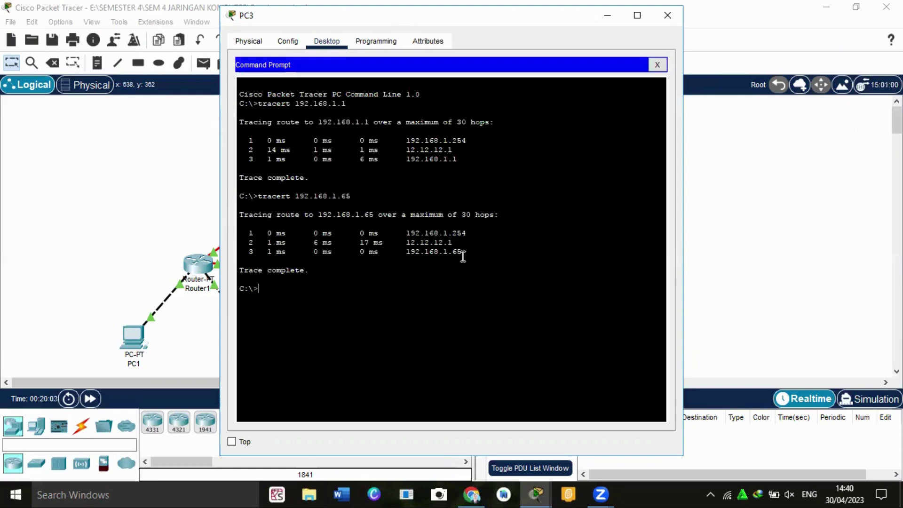
type("tracert 33.33")
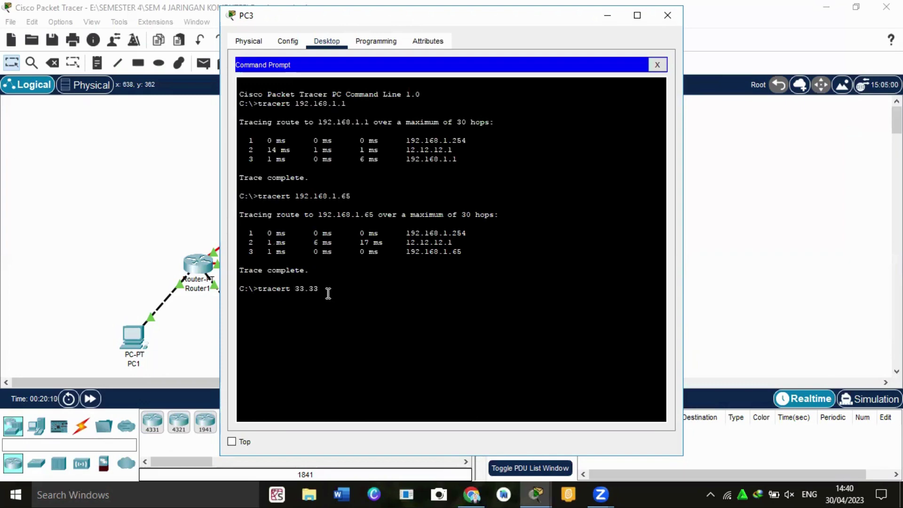
type(".33.1")
key("Return")
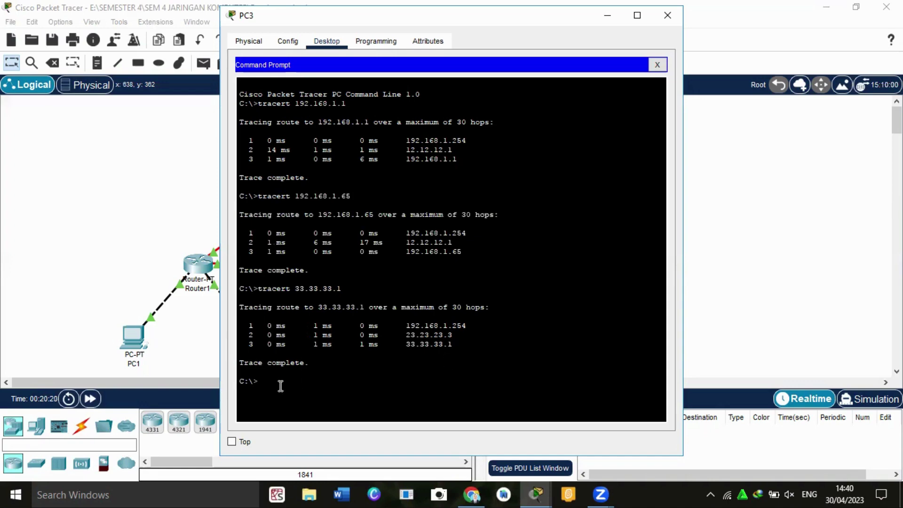
Trace the route from PC3 to 43.43.43.1 with tracert, and close PC3's window.
type("tracert 43.43.43.1")
key("Return")
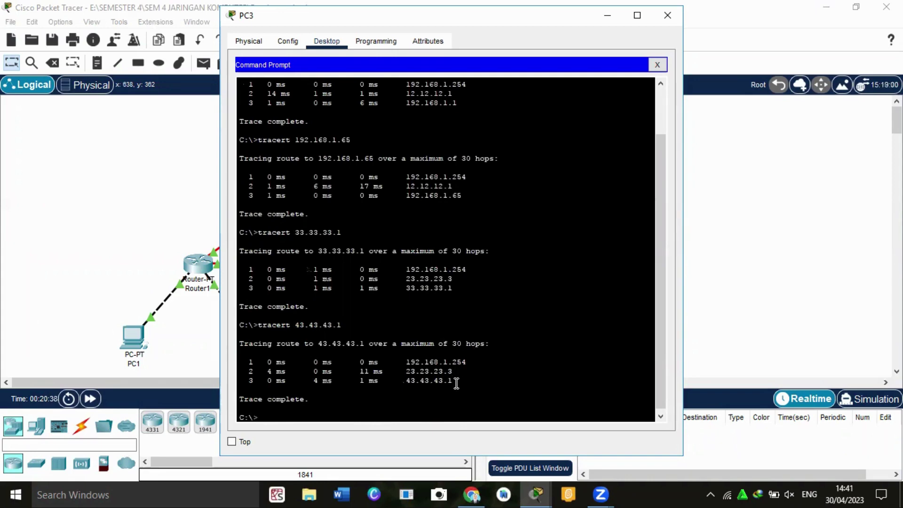
left_click(668, 16)
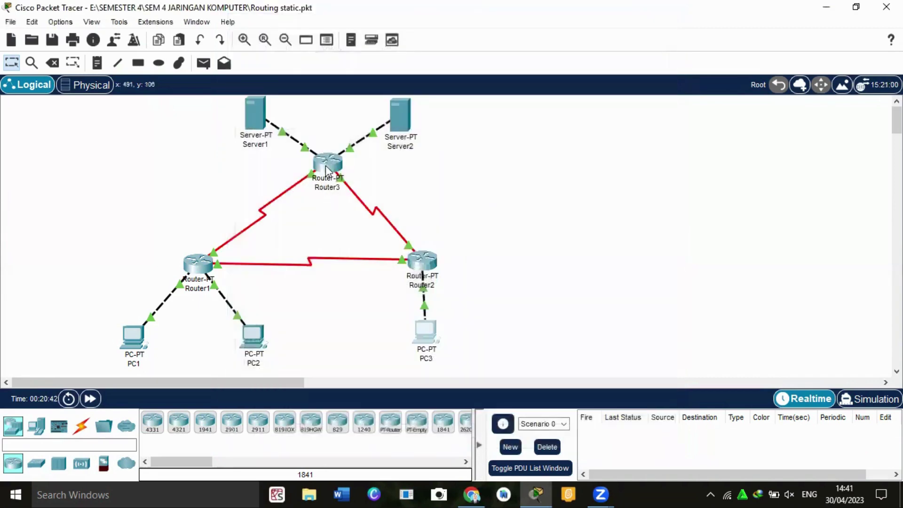
In Server1's Command Prompt, trace the routes to 43.43.43.1 and to 192.168.1.1 with tracert.
left_click(254, 122)
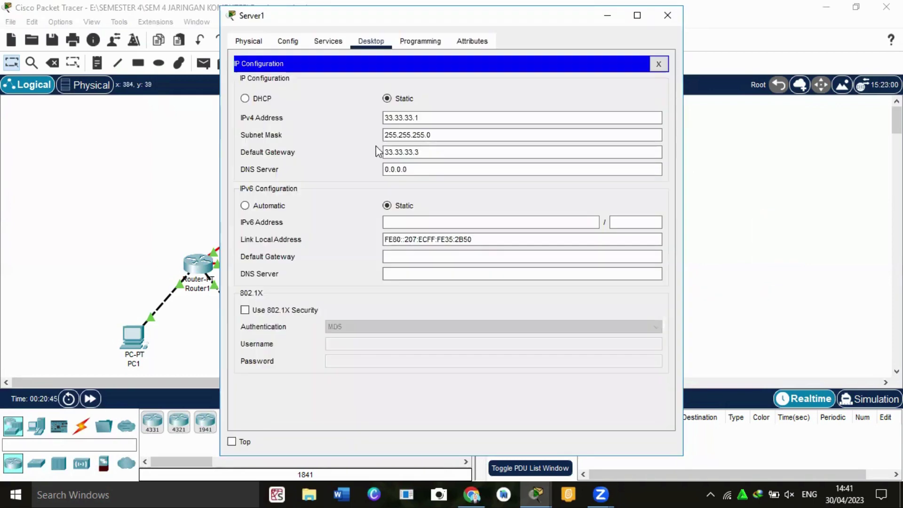
left_click(673, 16)
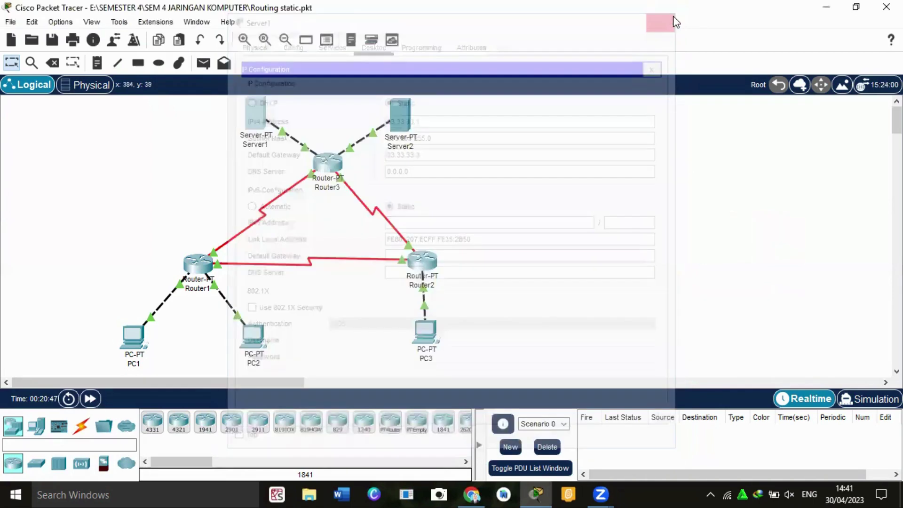
left_click(256, 117)
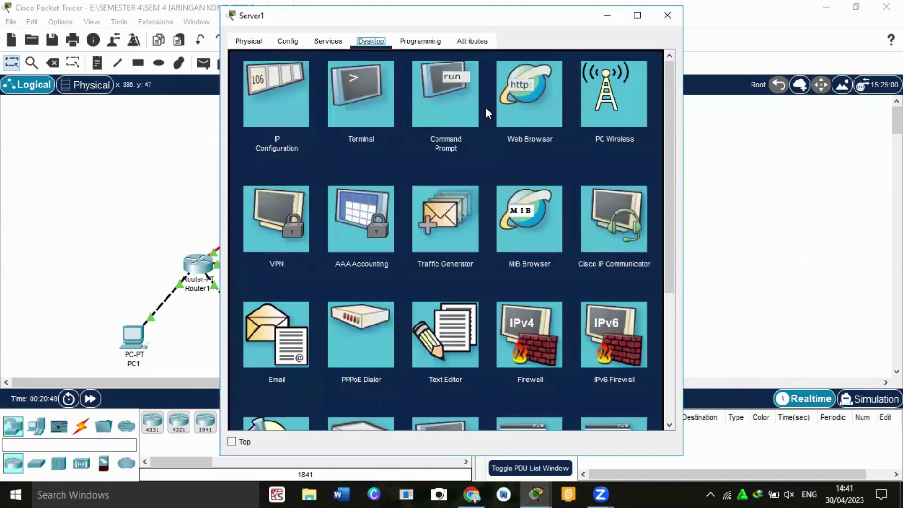
left_click(427, 116)
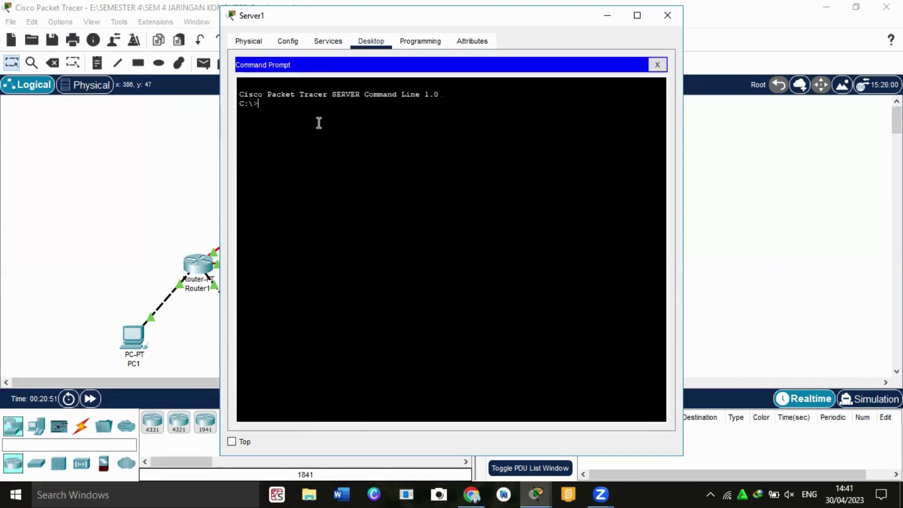
type("tracert 43.43.43.")
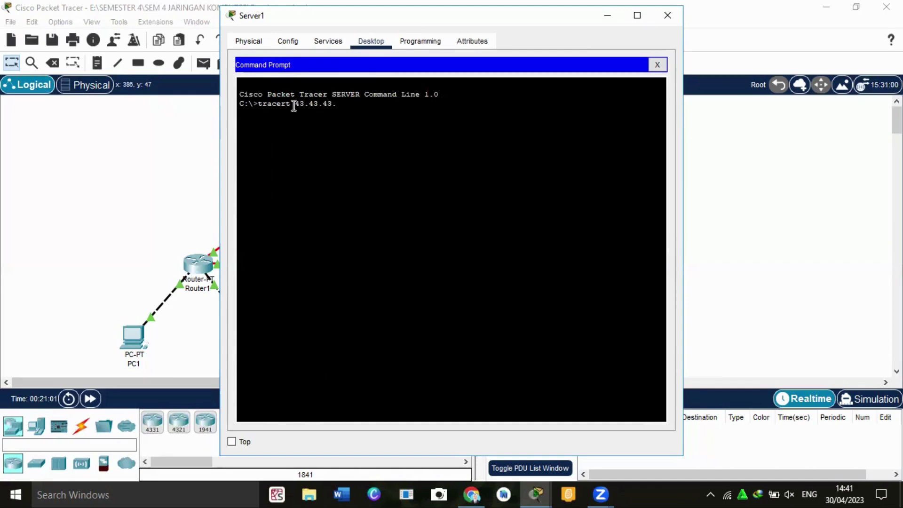
type("1")
key("Return")
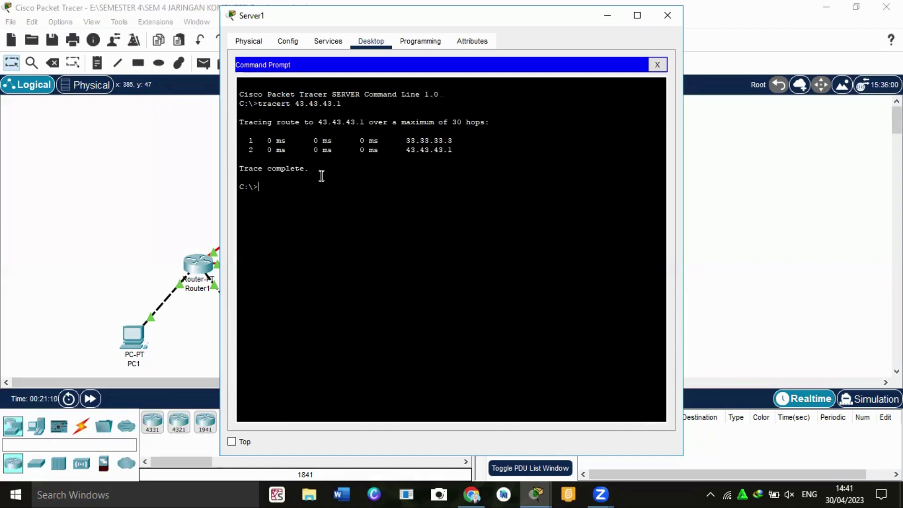
type("tracert 192.168.1.1")
key("Return")
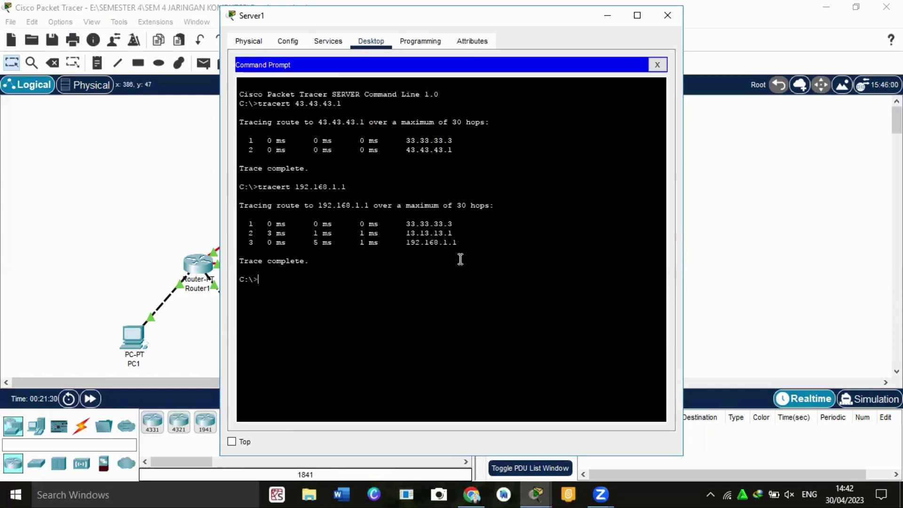
Trace the routes from Server1 to 192.168.1.65 and to 192.168.1.253 with tracert.
type("trav")
type("cert")
type(" 19")
type("2.168.")
type("1.")
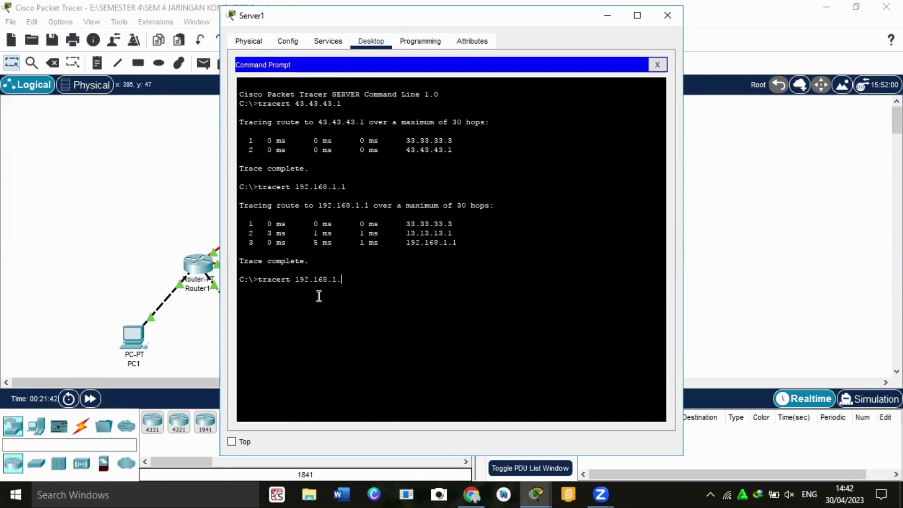
type("65")
key("Return")
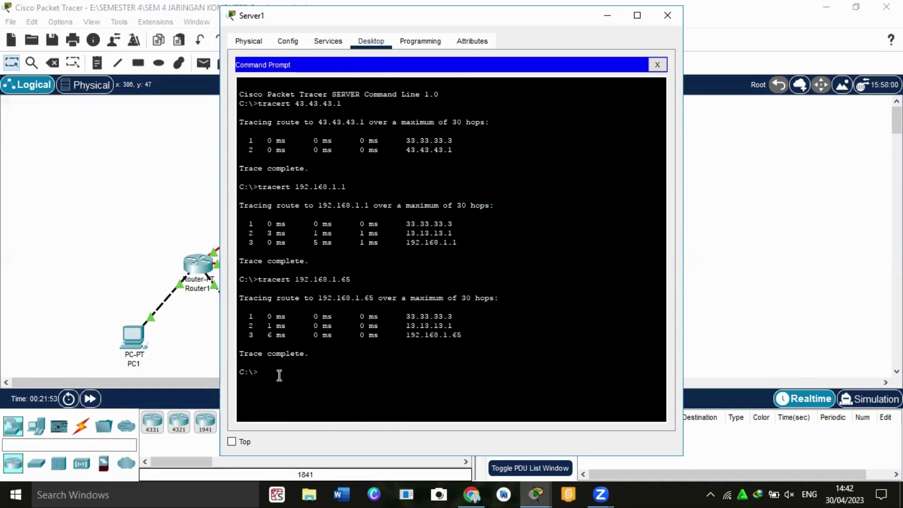
type("tracert 192.168.1.253")
key("Return")
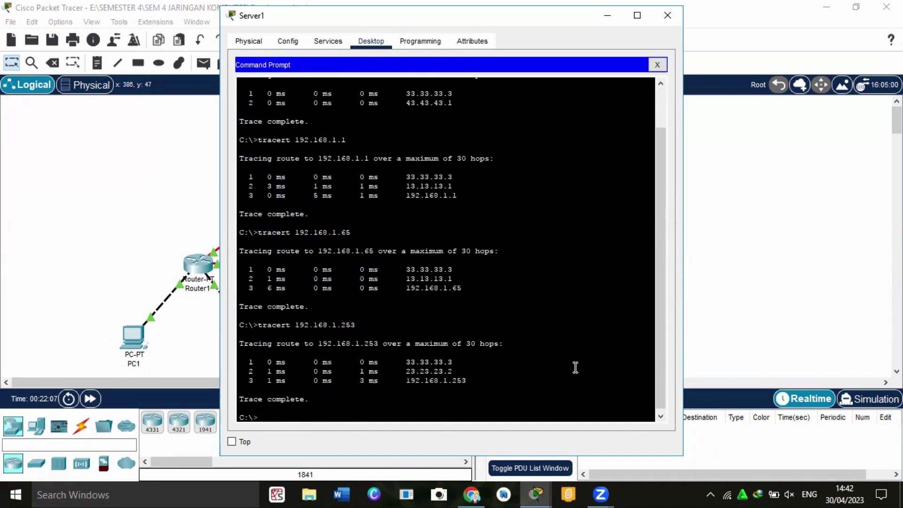